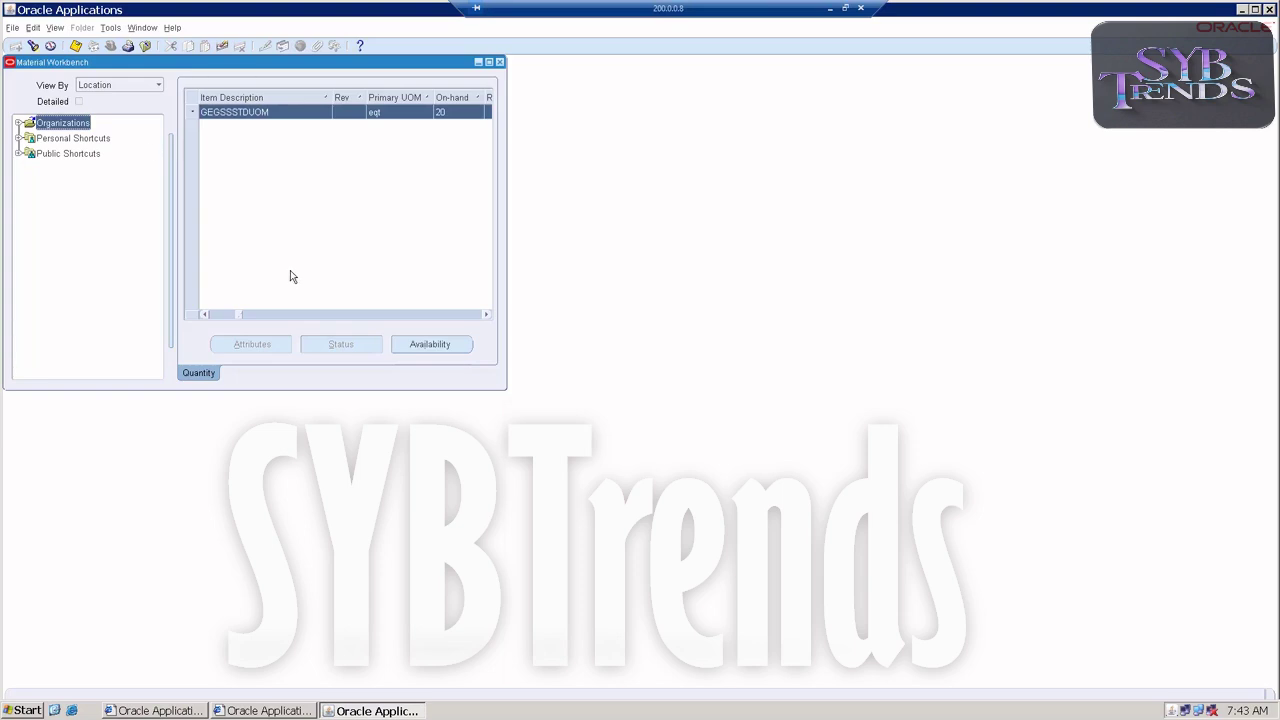
# Close the Material Workbench, switch to the Excel notes and add entry 2 "Intra Class Conversion" below Standard Conversion in row 369
pyautogui.click(501, 63)
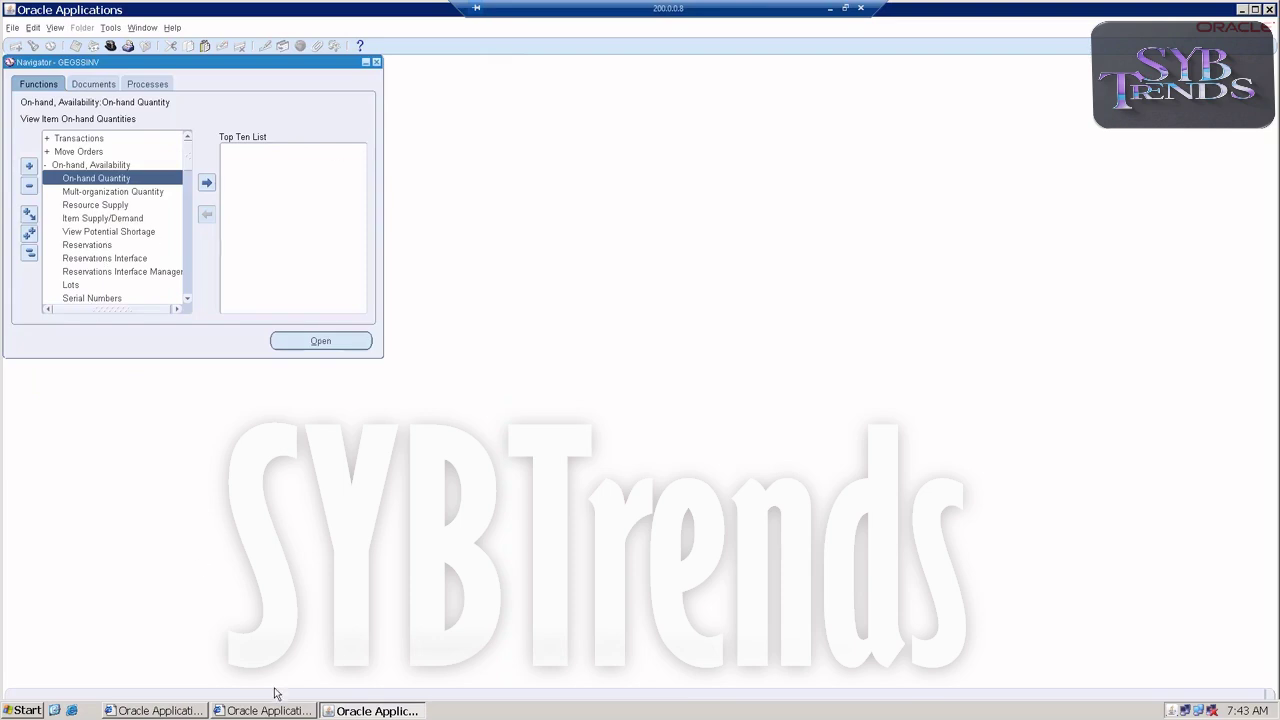
pyautogui.click(830, 8)
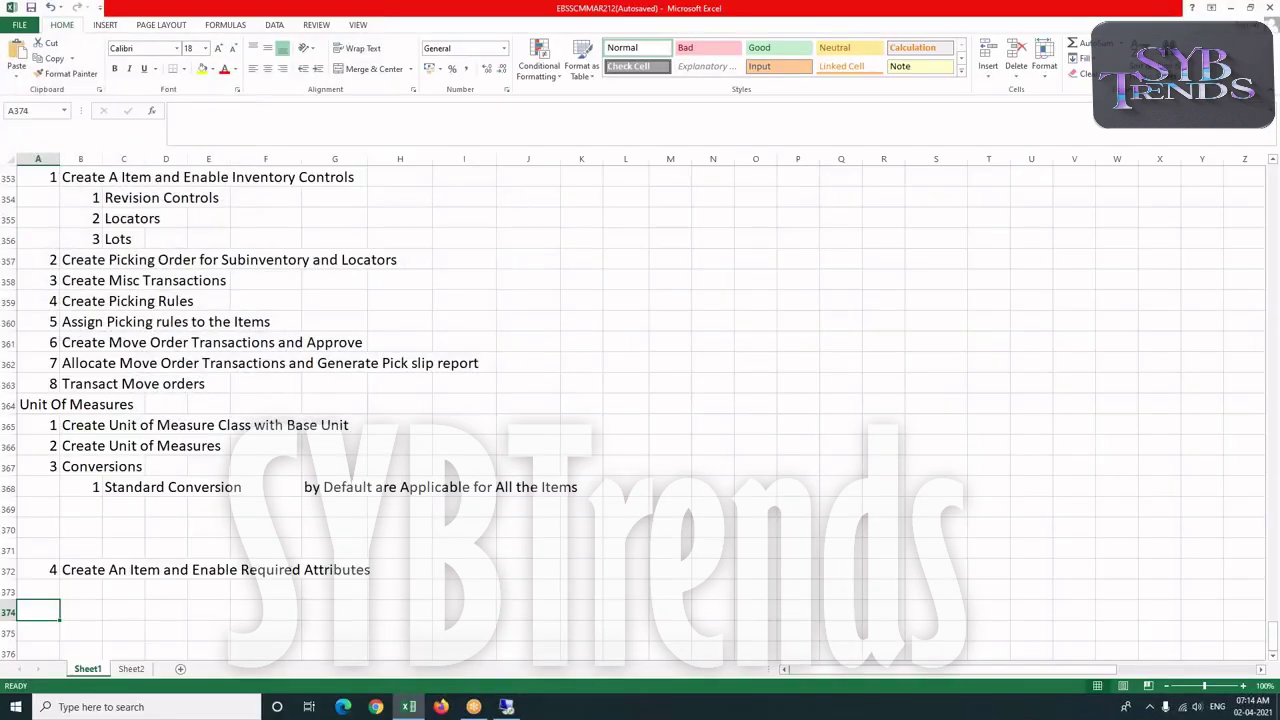
pyautogui.click(80, 503)
pyautogui.write('2')
pyautogui.press('Tab')
pyautogui.write('I')
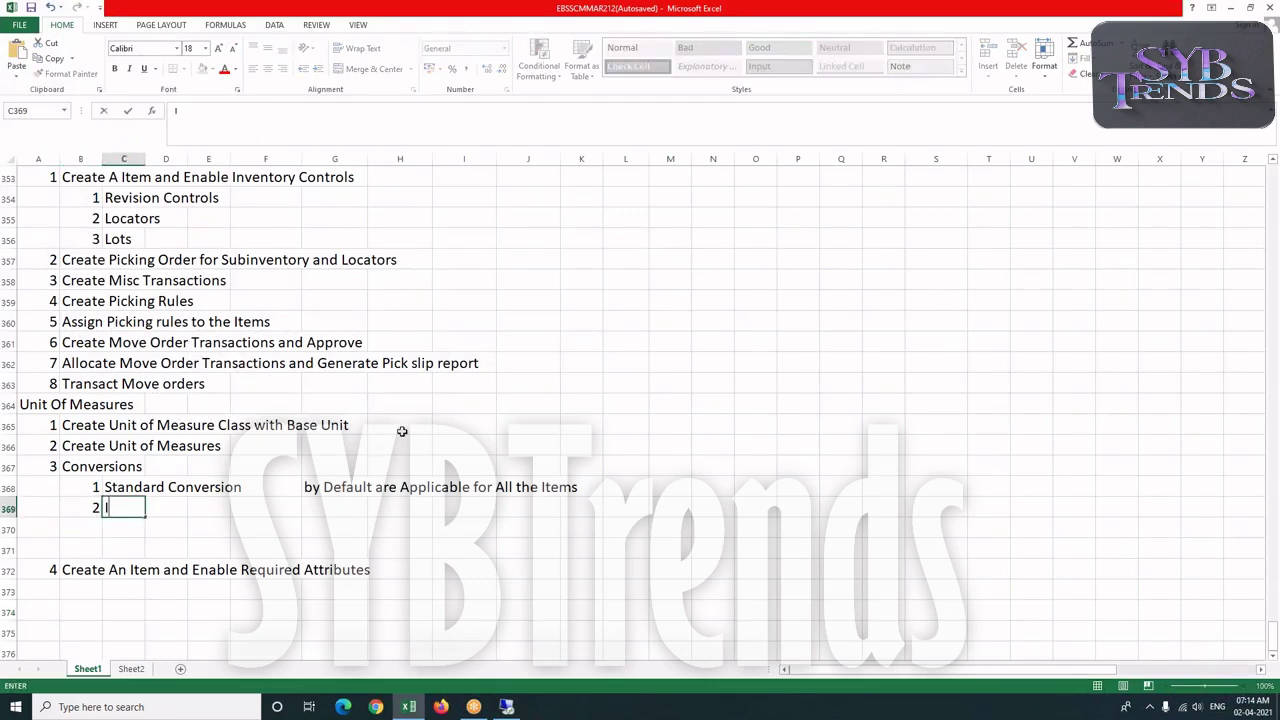
pyautogui.write('ntra Class C')
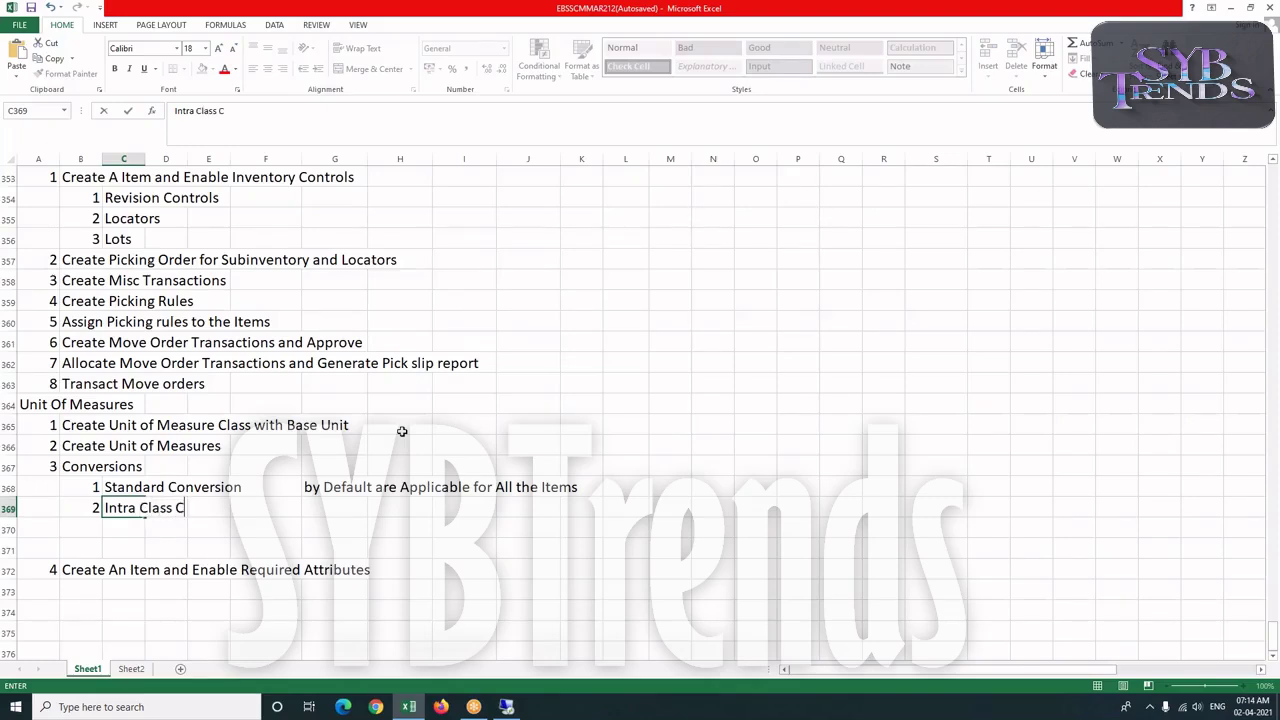
pyautogui.write('onversion')
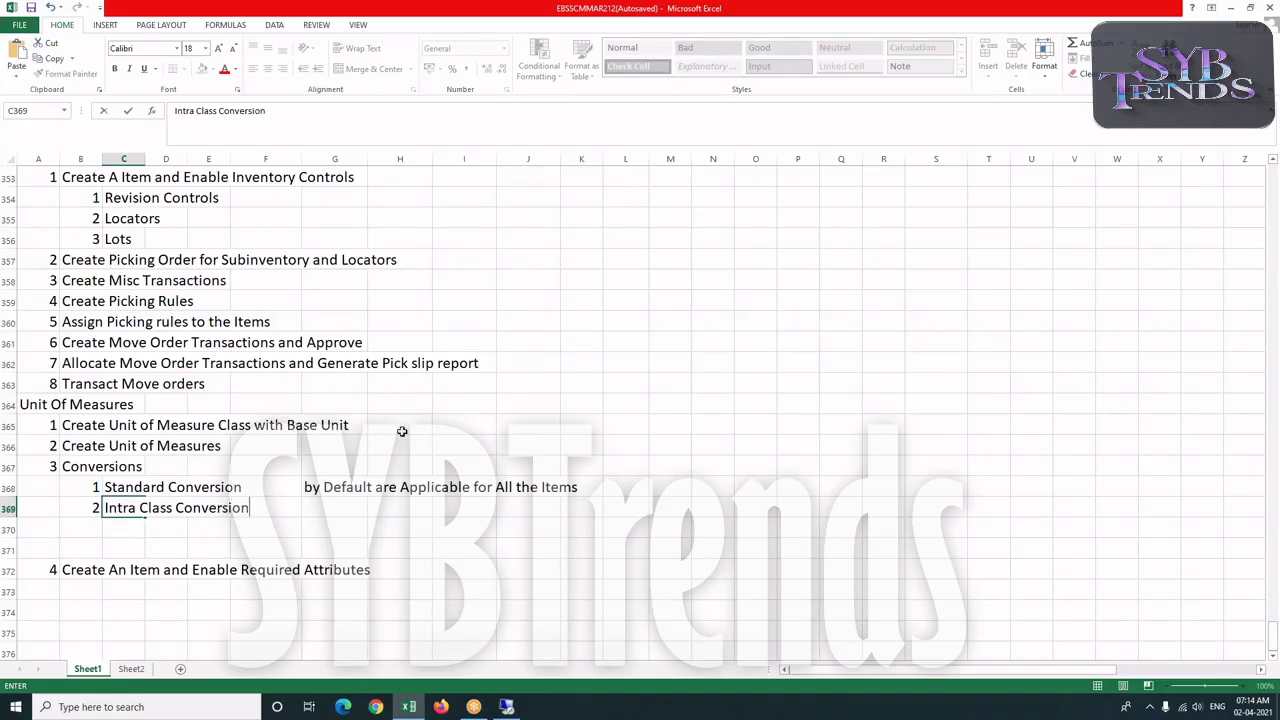
# Add entry 3 "Interclass Conversions" to the Conversions list in row 370
pyautogui.press('Return')
pyautogui.write('3')
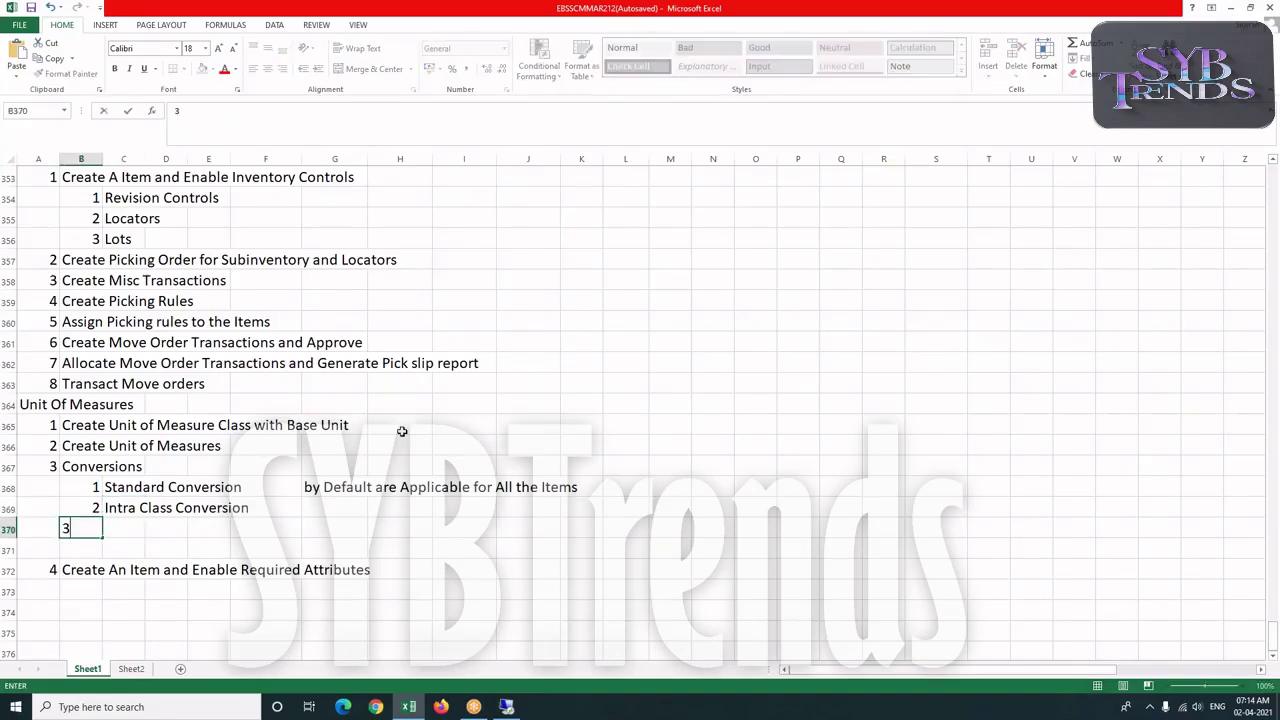
pyautogui.press('Tab')
pyautogui.write('I')
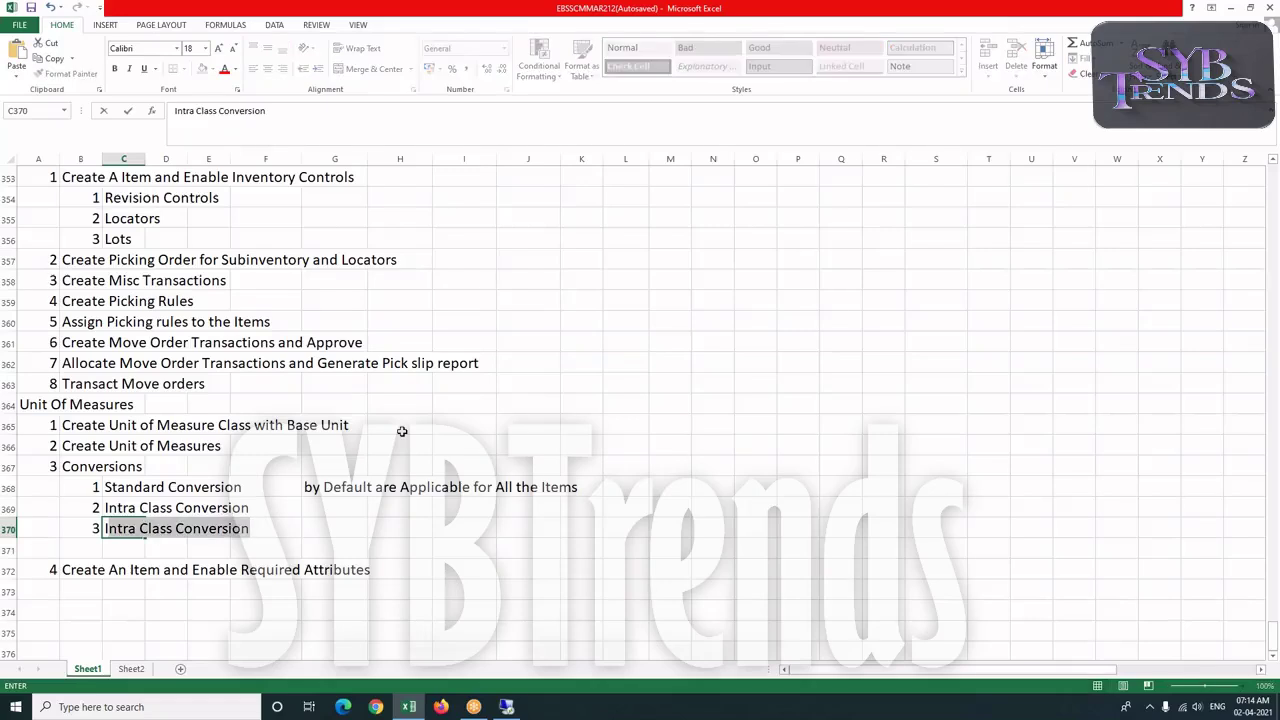
pyautogui.write('nte')
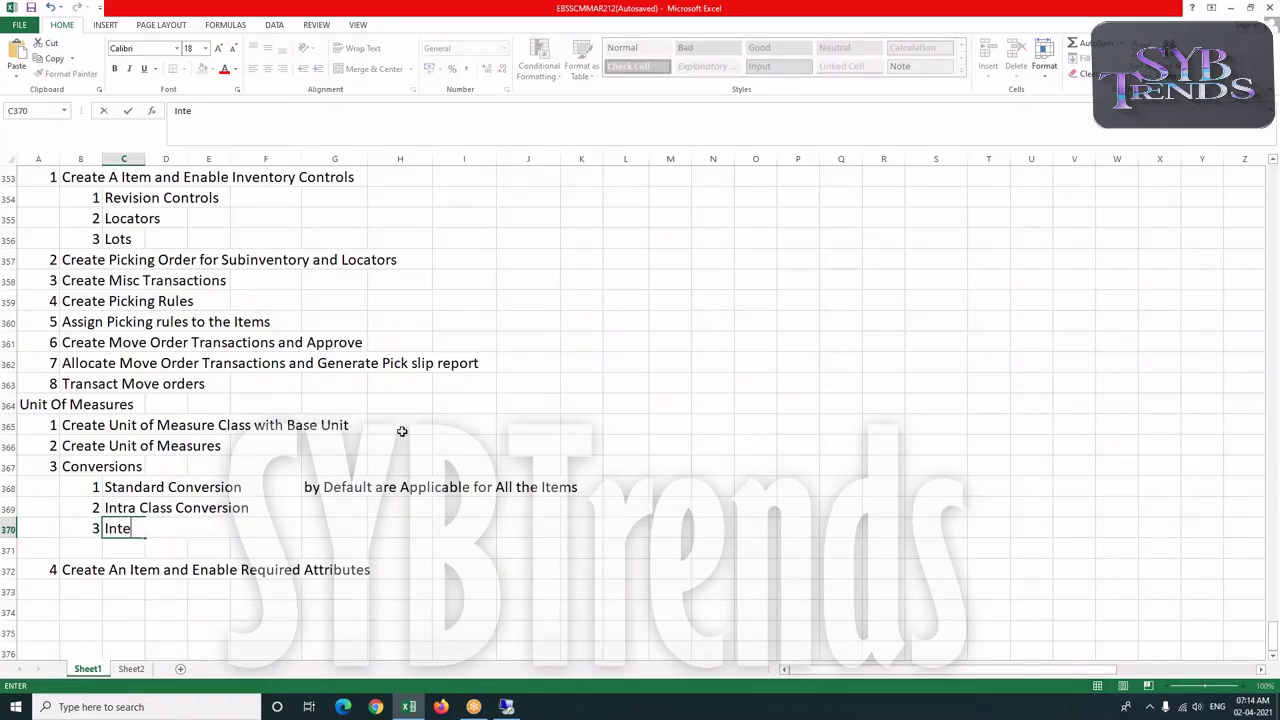
pyautogui.write('rclass Conversions')
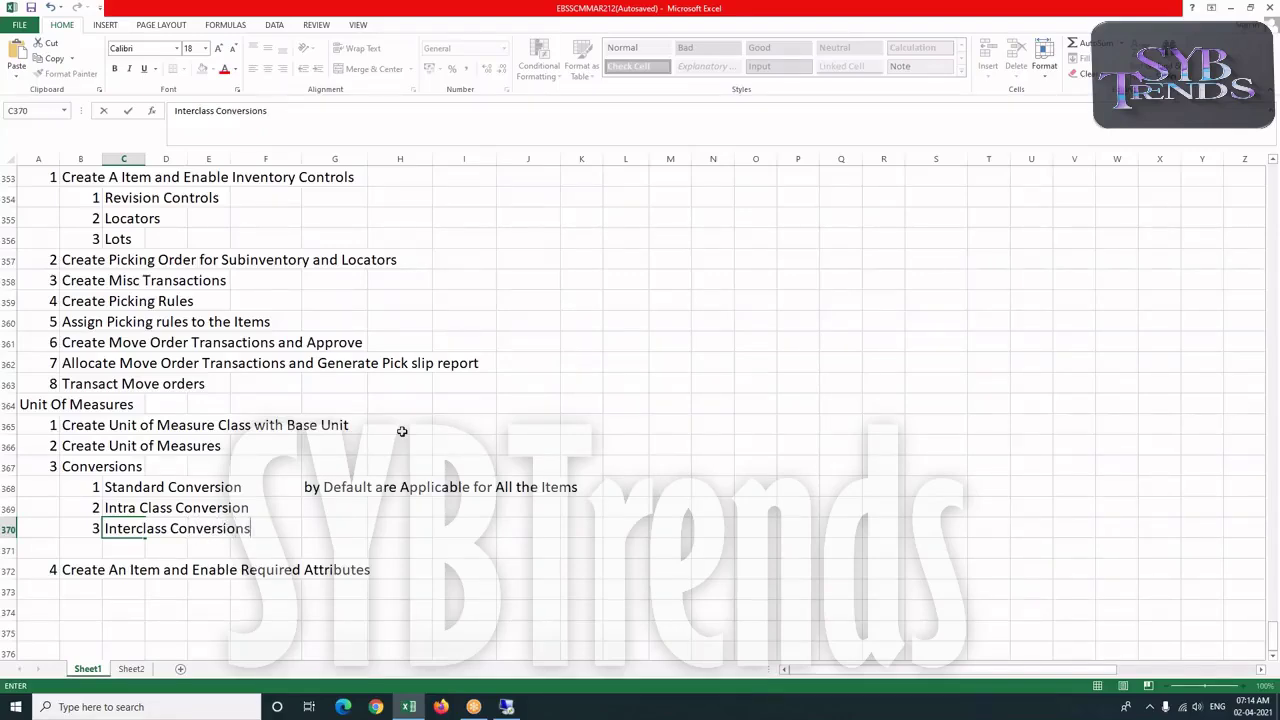
# Describe Intra Class Conversion in cell G369 as "exceptions for specific items with in a Perticular Class"
pyautogui.click(347, 507)
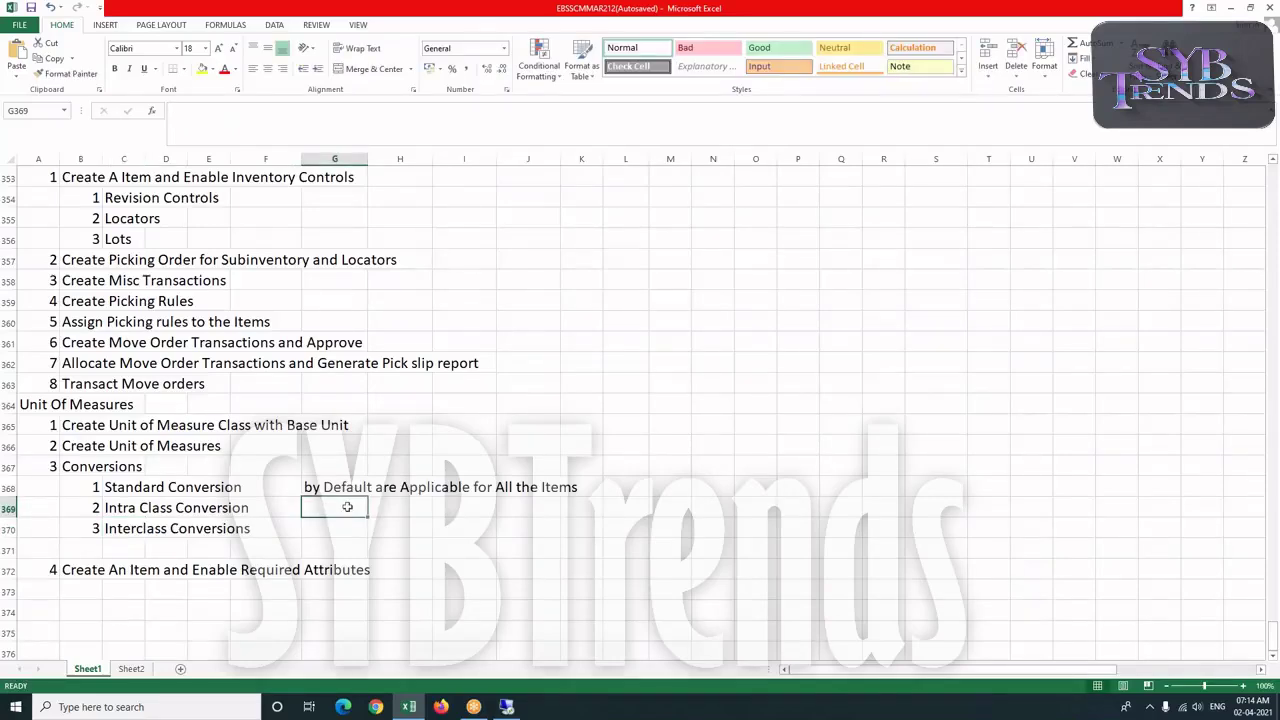
pyautogui.write('exce')
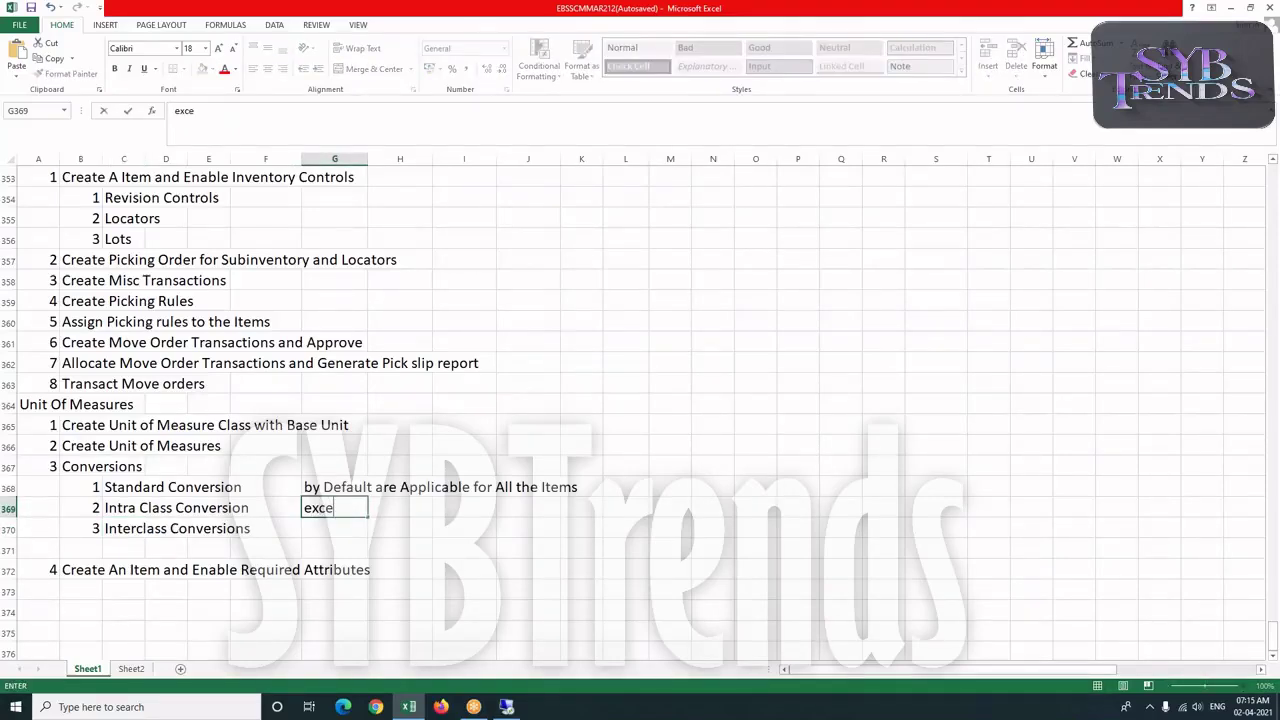
pyautogui.write('ptions for spe')
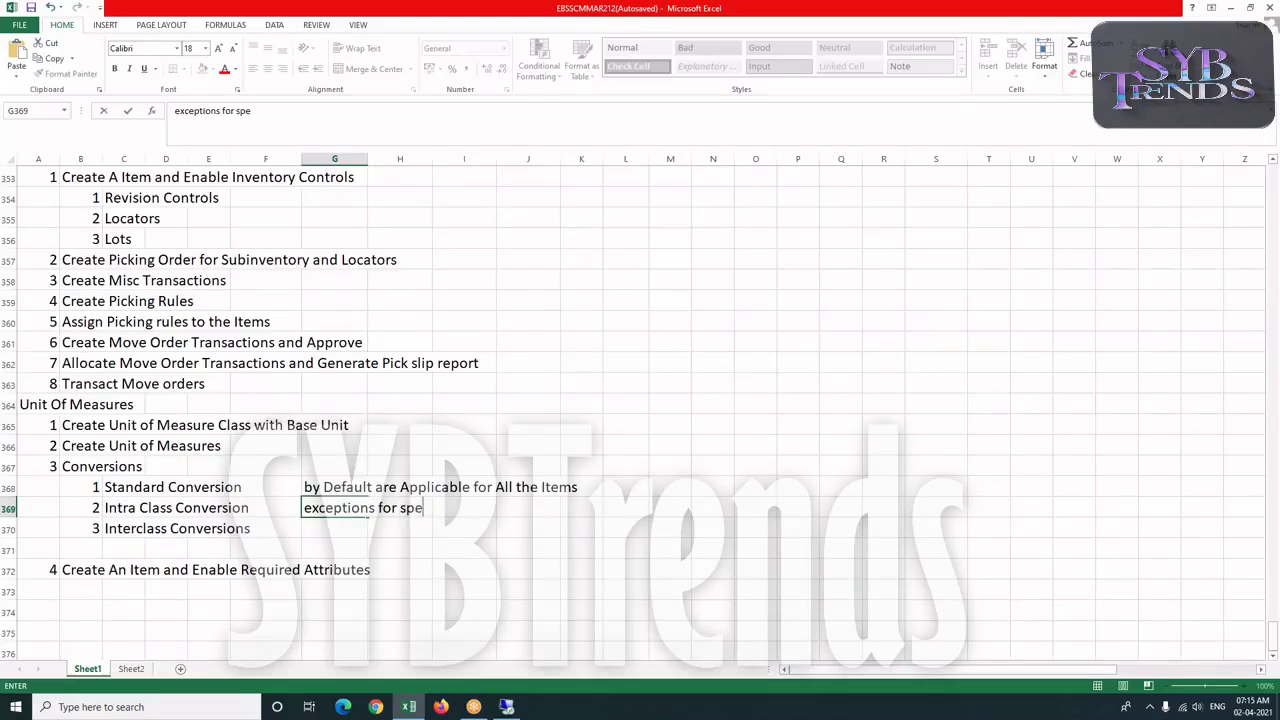
pyautogui.write('cific items with the')
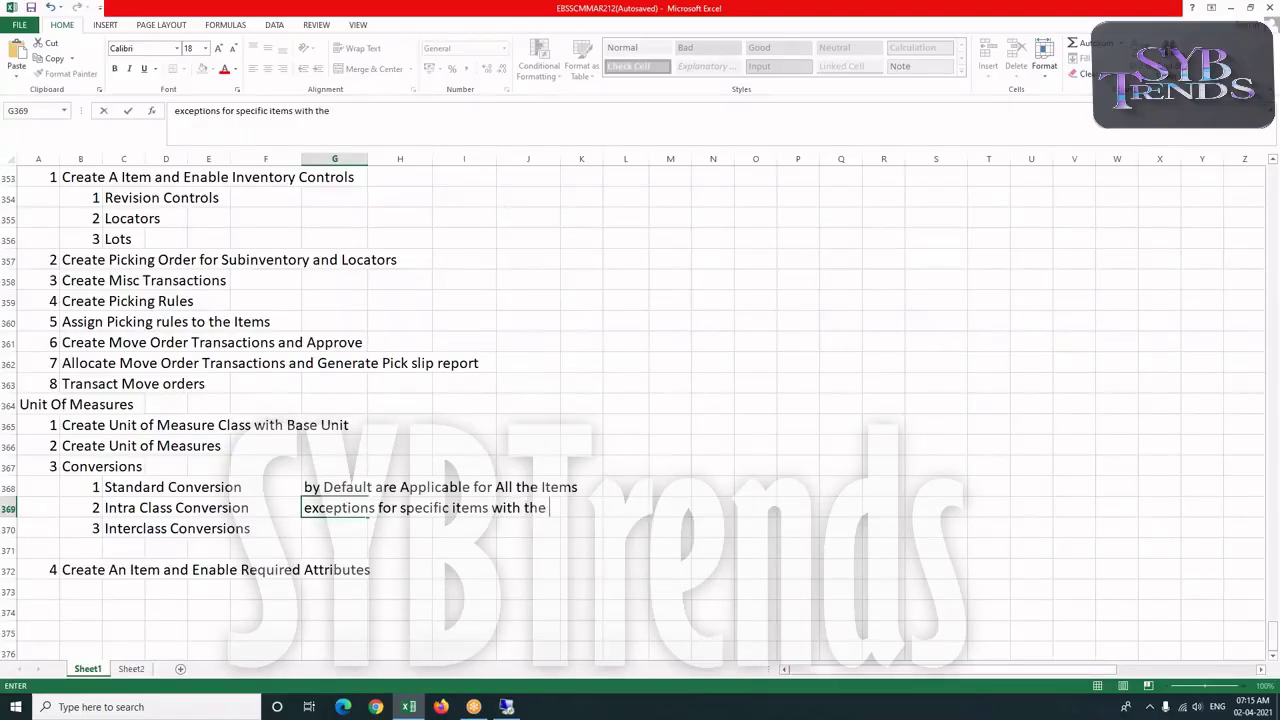
pyautogui.press('BackSpace')
pyautogui.press('BackSpace')
pyautogui.press('BackSpace')
pyautogui.press('BackSpace')
pyautogui.write('in a Perticula')
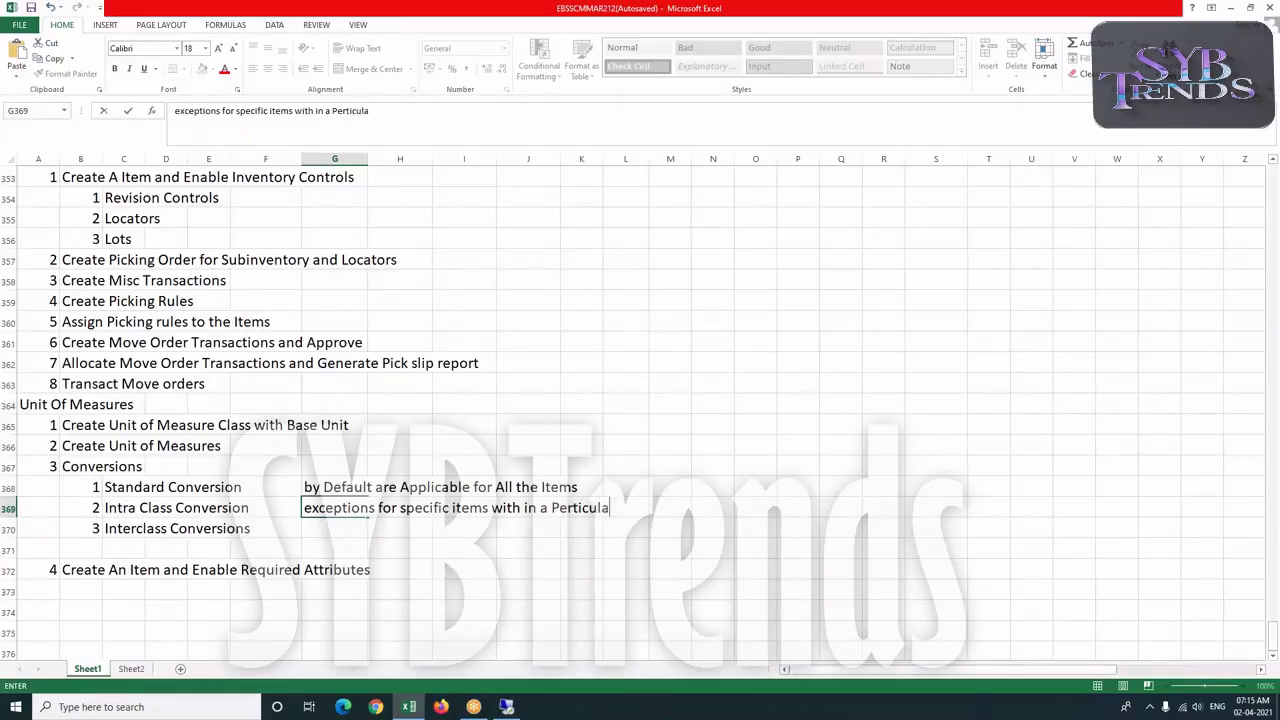
pyautogui.write('r Lo')
pyautogui.press('BackSpace')
pyautogui.press('BackSpace')
pyautogui.press('BackSpace')
pyautogui.write('Class')
# Describe Interclass Conversions in cell G370 as "exceptions for specific items Across Diferrent Classes"
pyautogui.click(326, 525)
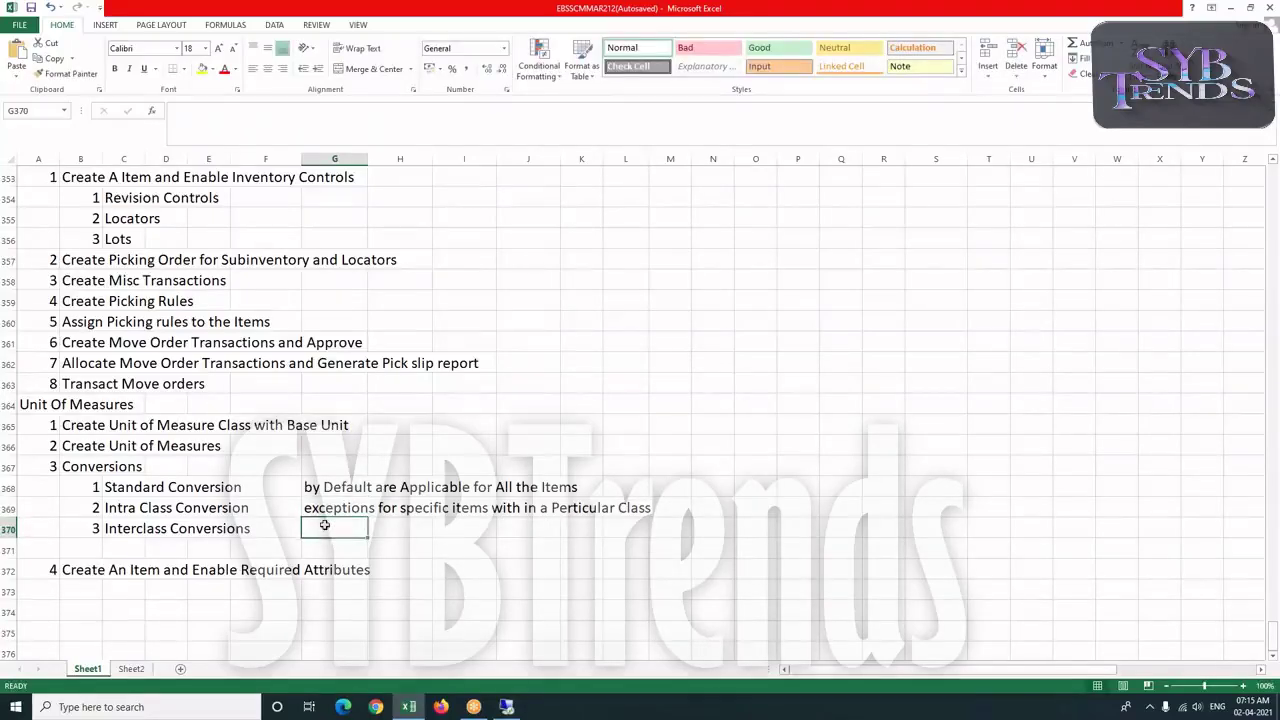
pyautogui.write('exceptions for specific items with in a Perticular Class')
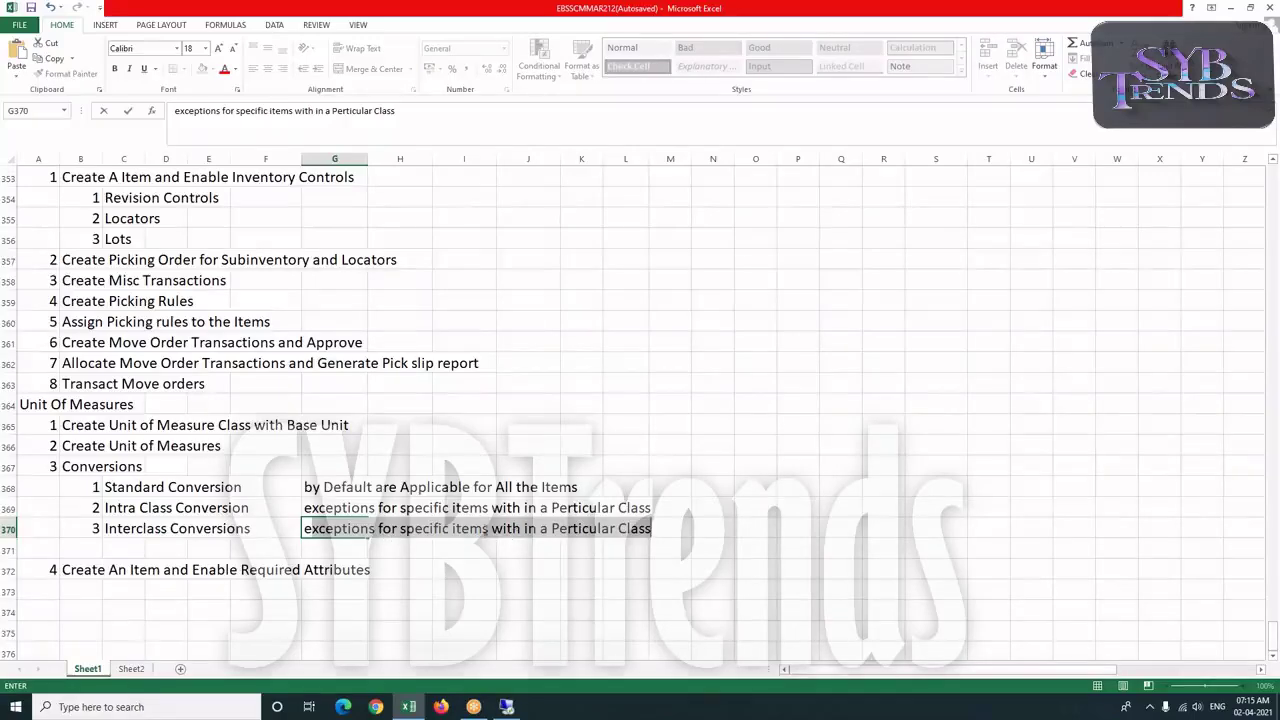
pyautogui.moveTo(294, 110); pyautogui.dragTo(438, 113)
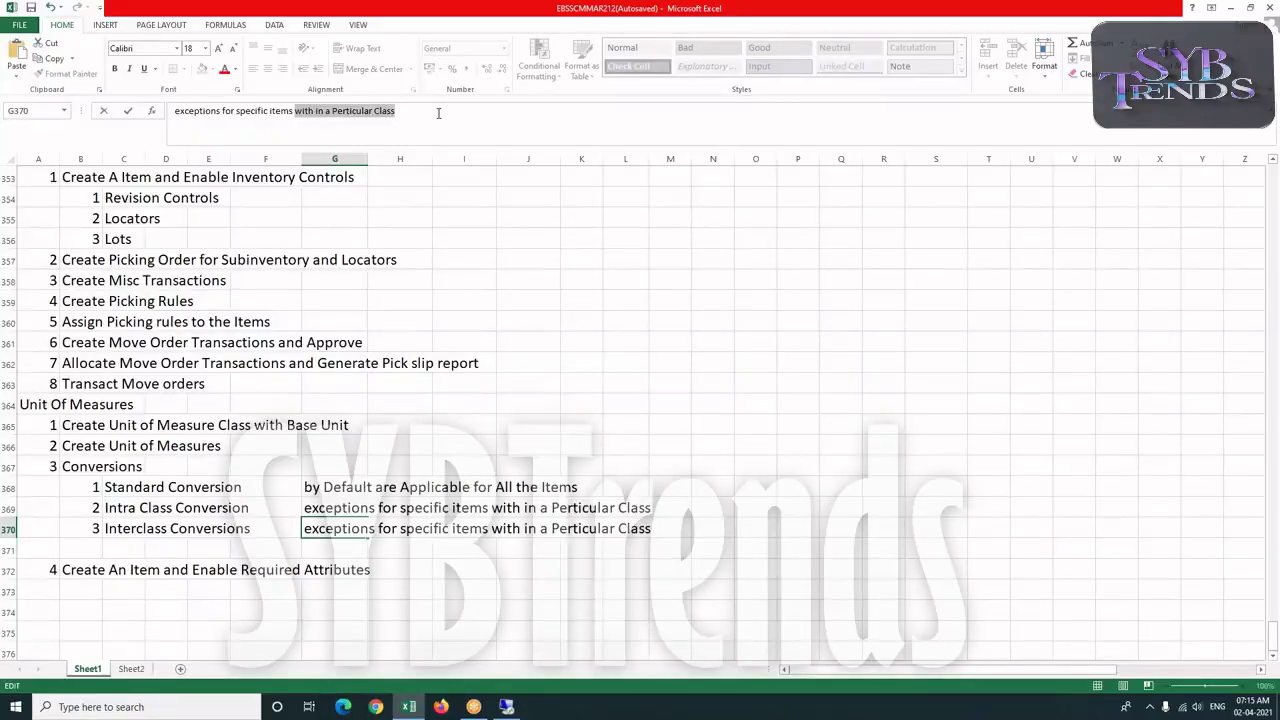
pyautogui.write('Accrodd')
pyautogui.press('BackSpace')
pyautogui.press('BackSpace')
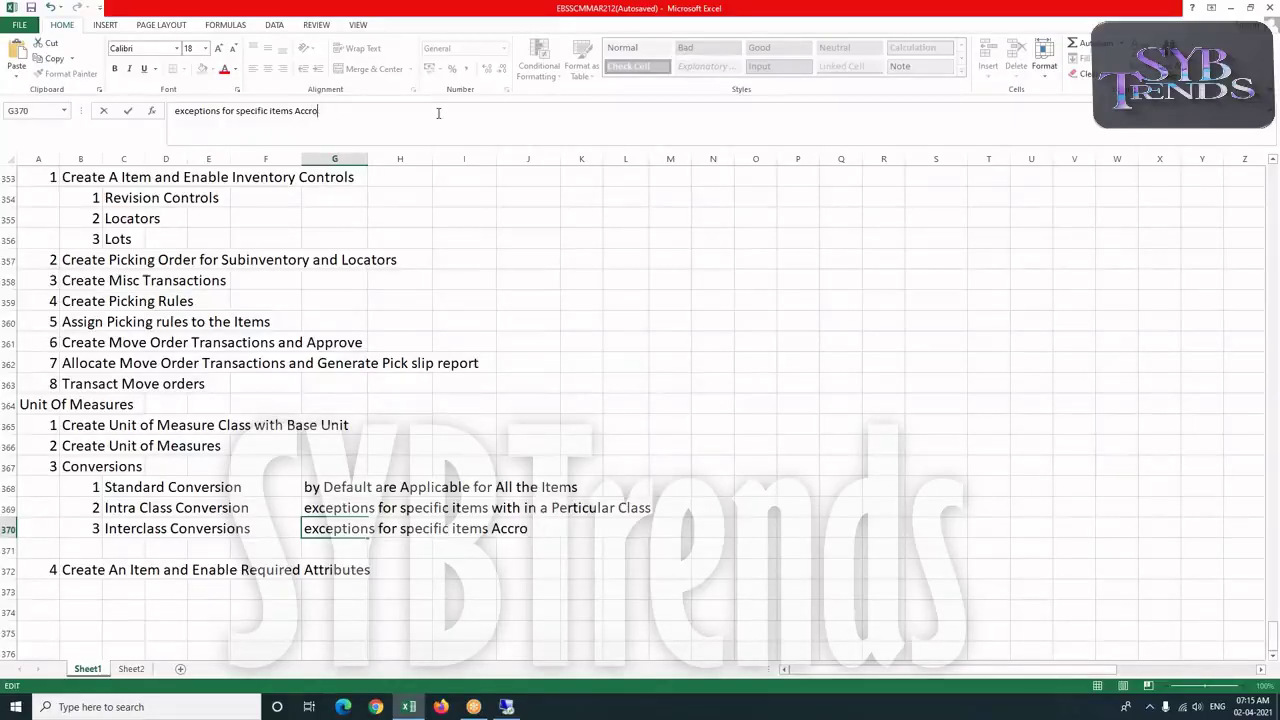
pyautogui.write('ss Differrent Classes')
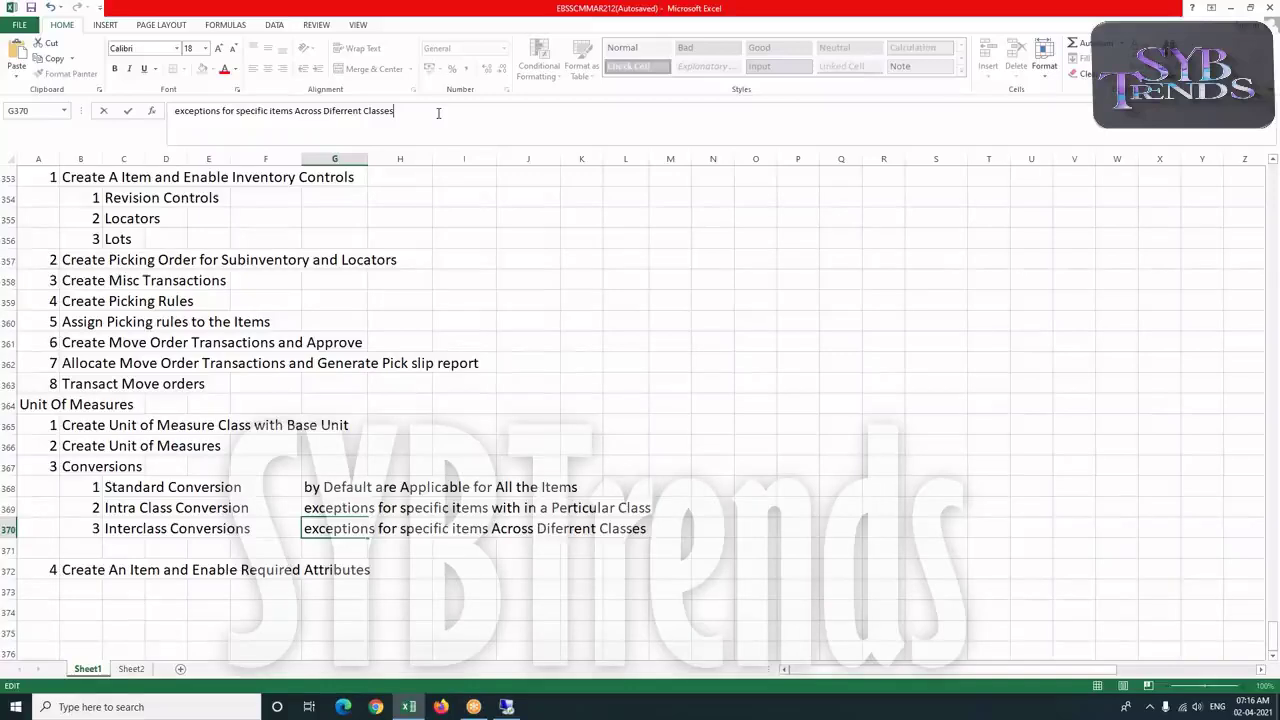
pyautogui.click(386, 545)
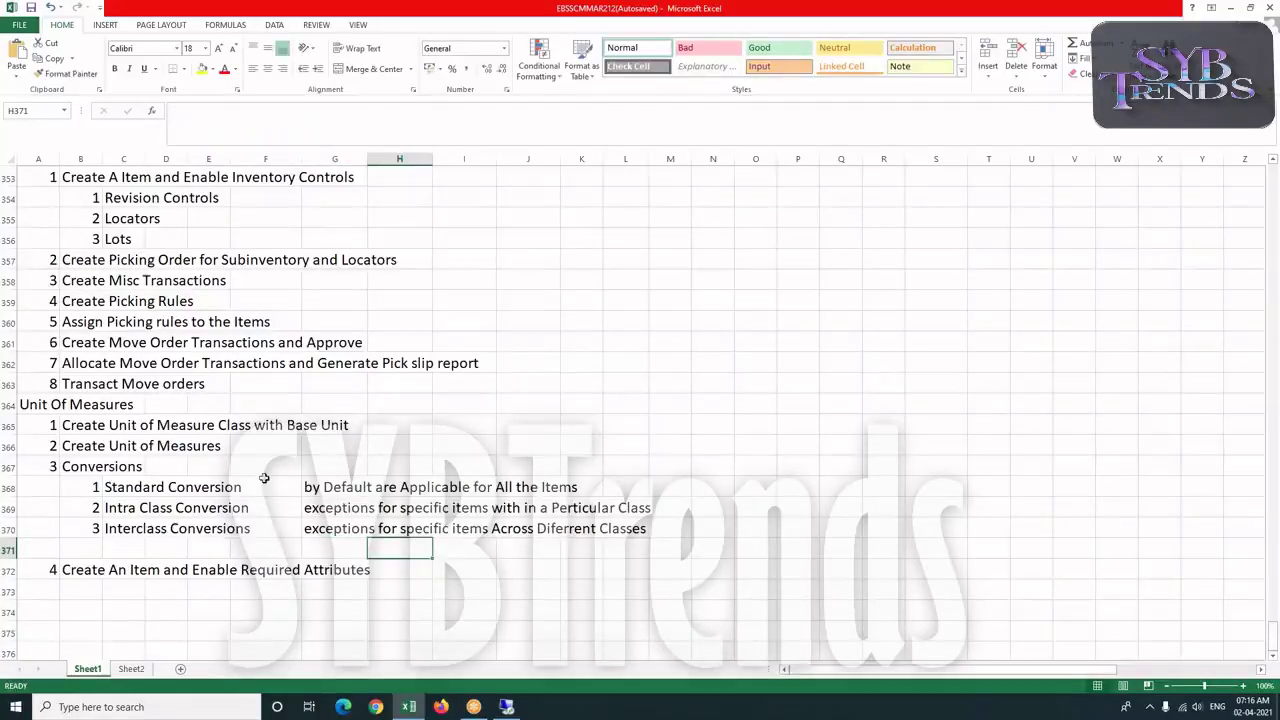
# Switch back to the Oracle Applications remote session and open a blank Master Item form for organization GSS
pyautogui.click(117, 507)
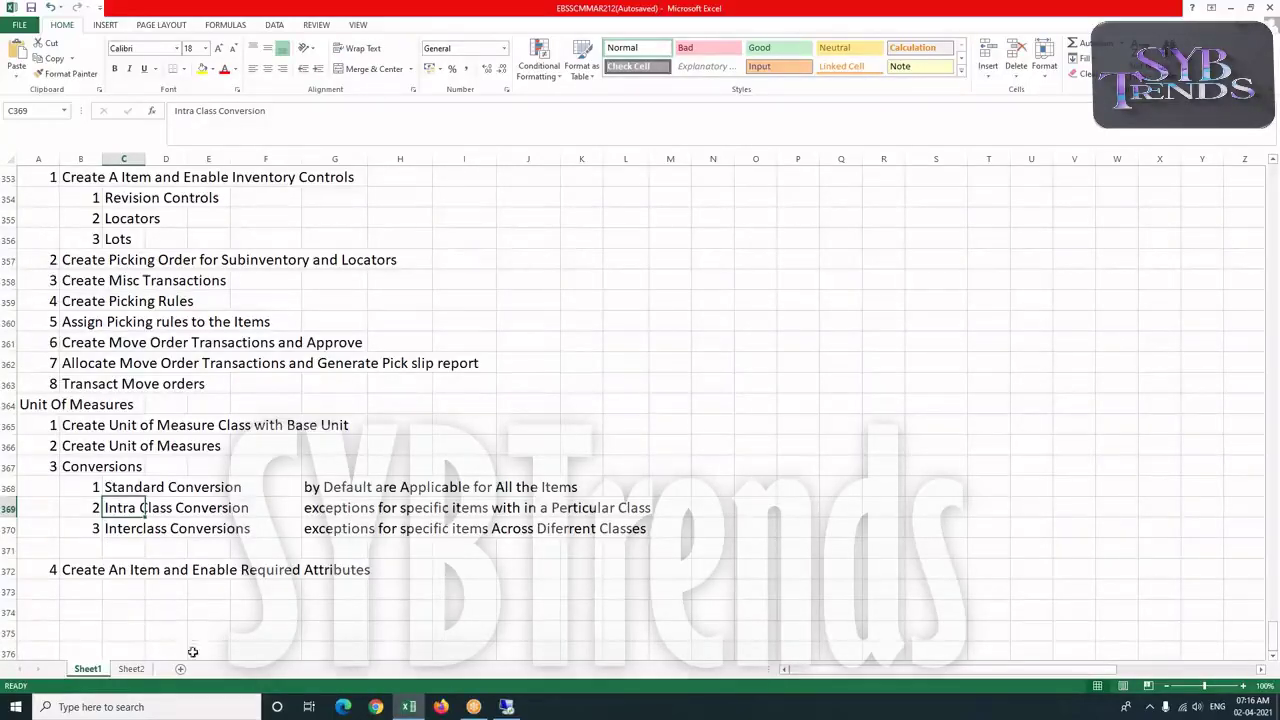
pyautogui.scroll(-2, 370, 655)
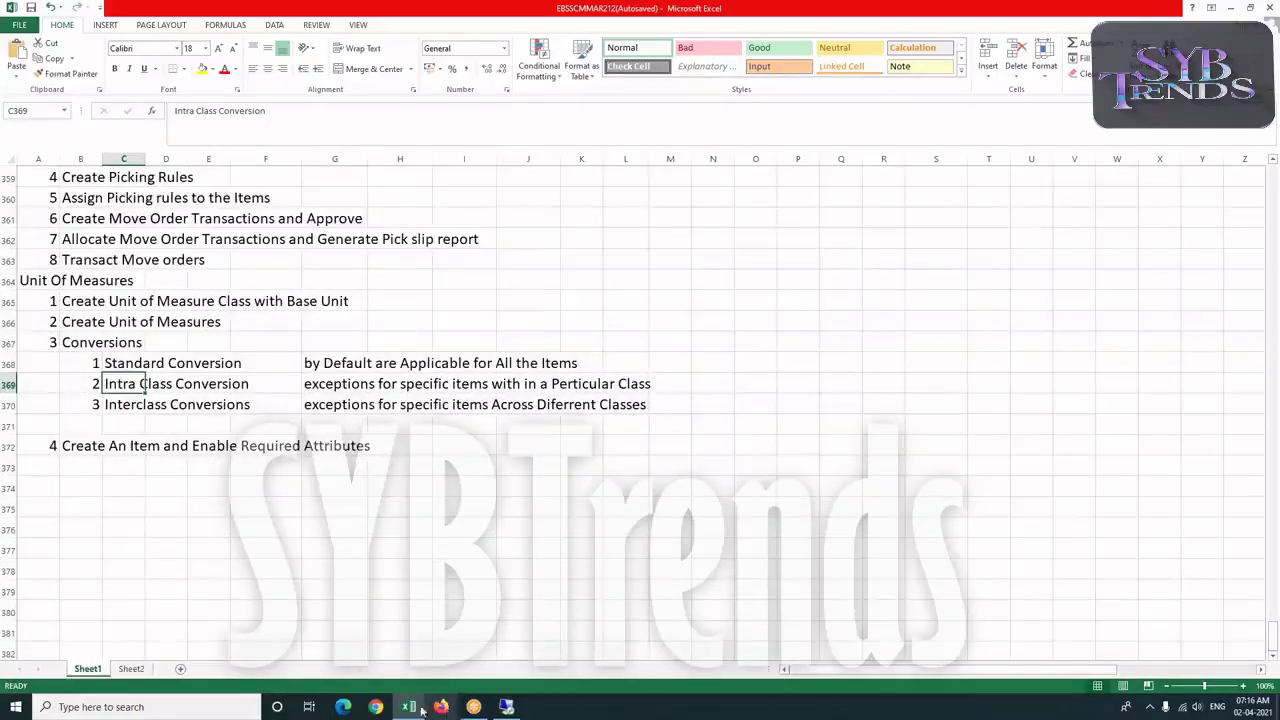
pyautogui.moveTo(410, 707)
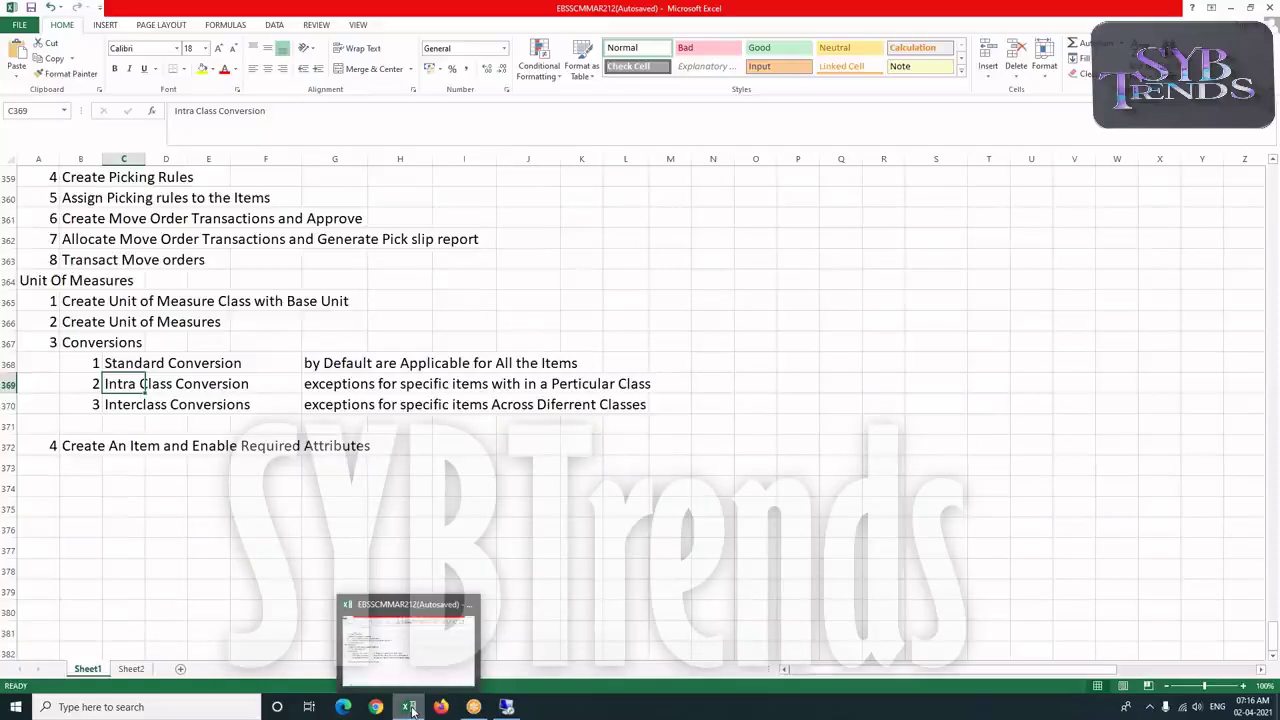
pyautogui.moveTo(441, 708); pyautogui.dragTo(690, 670)
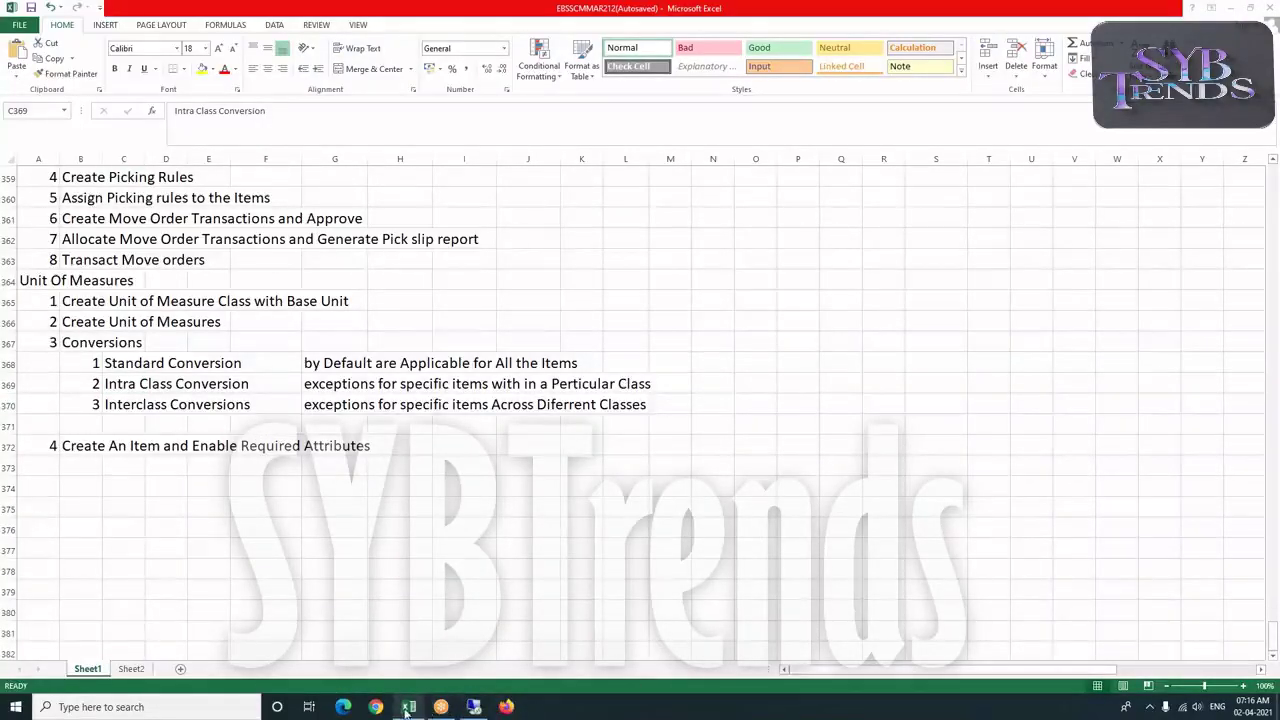
pyautogui.click(476, 708)
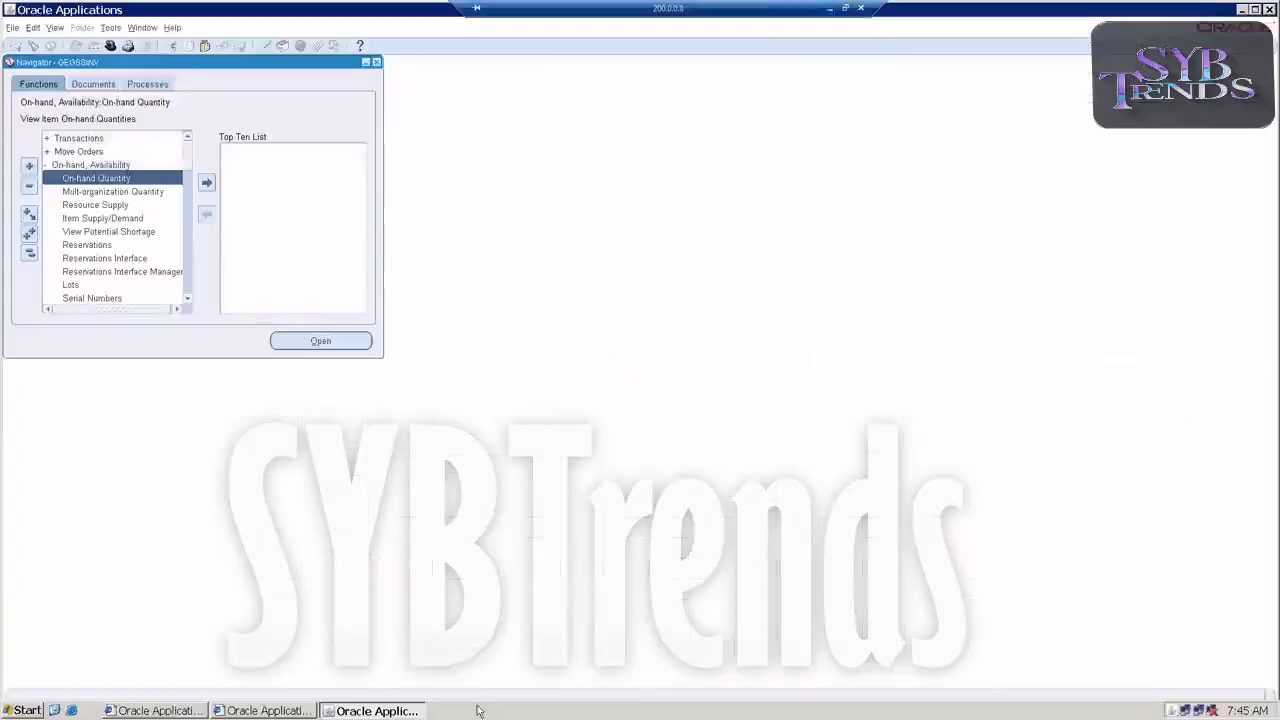
pyautogui.doubleClick(96, 165)
pyautogui.doubleClick(86, 191)
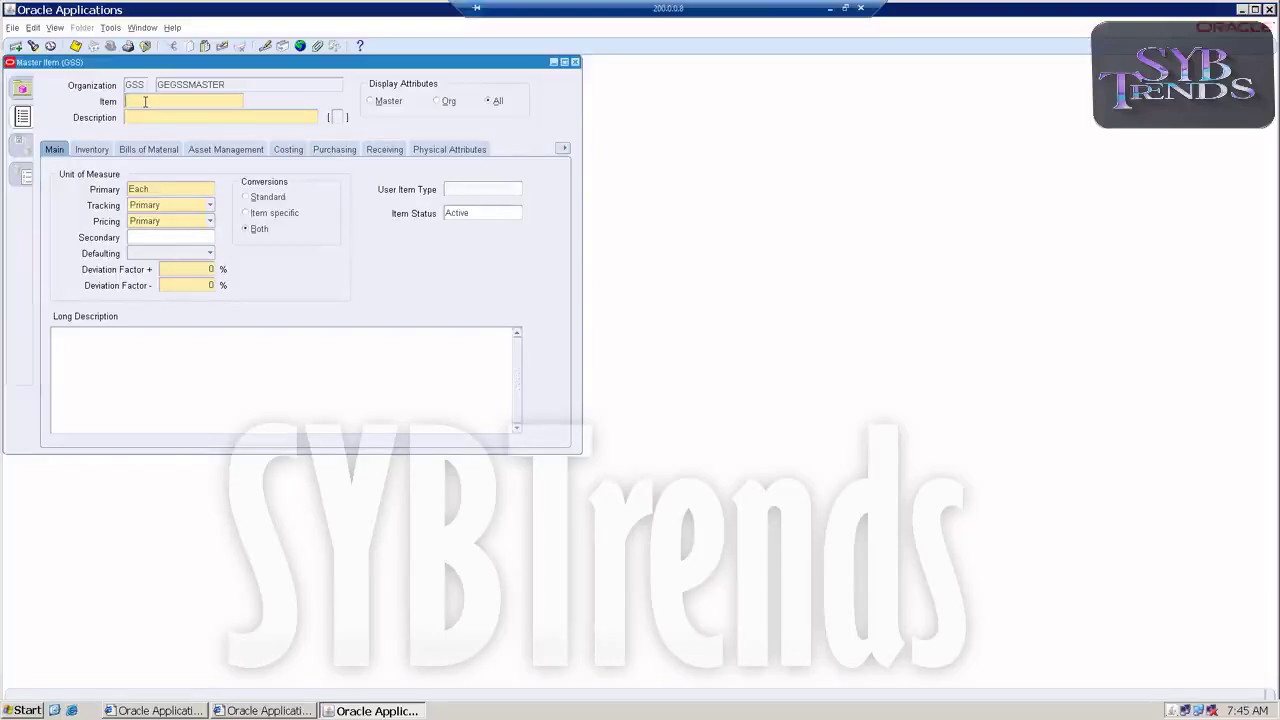
# Name the new master item GEGSSINTRAUOM and copy the same text into its description
pyautogui.write('GEGSSINTRA')
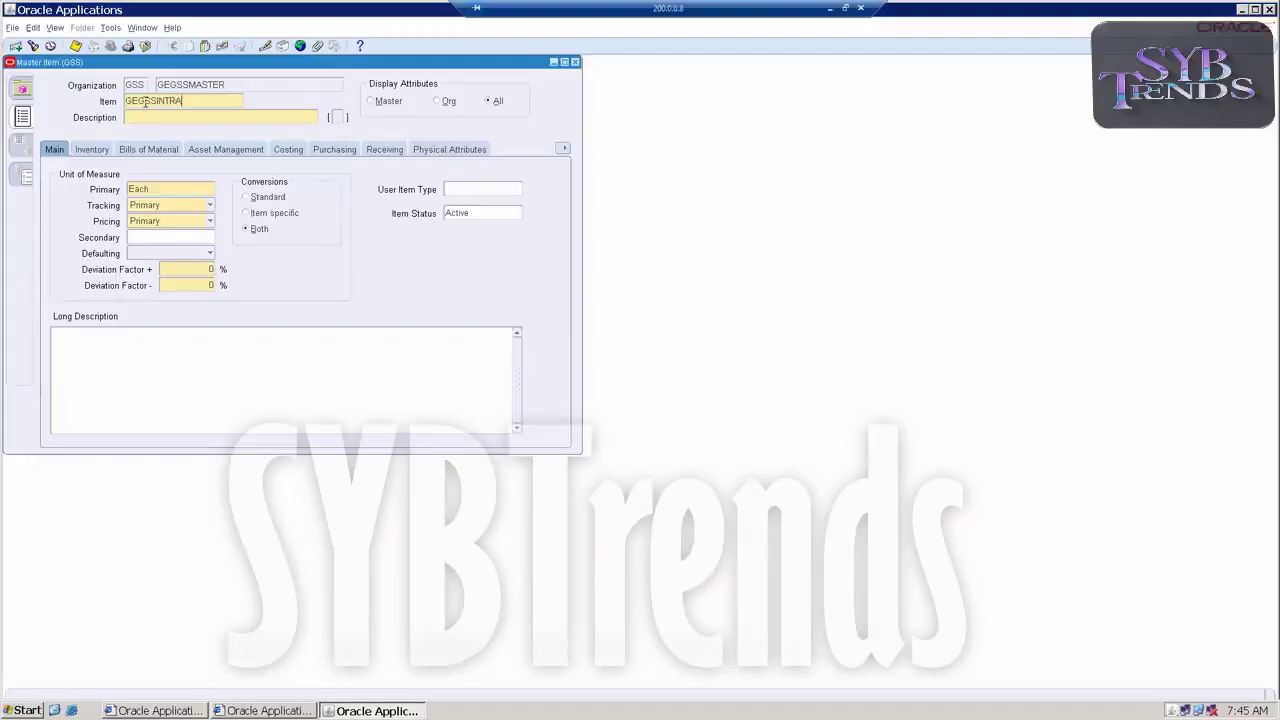
pyautogui.write('UOM')
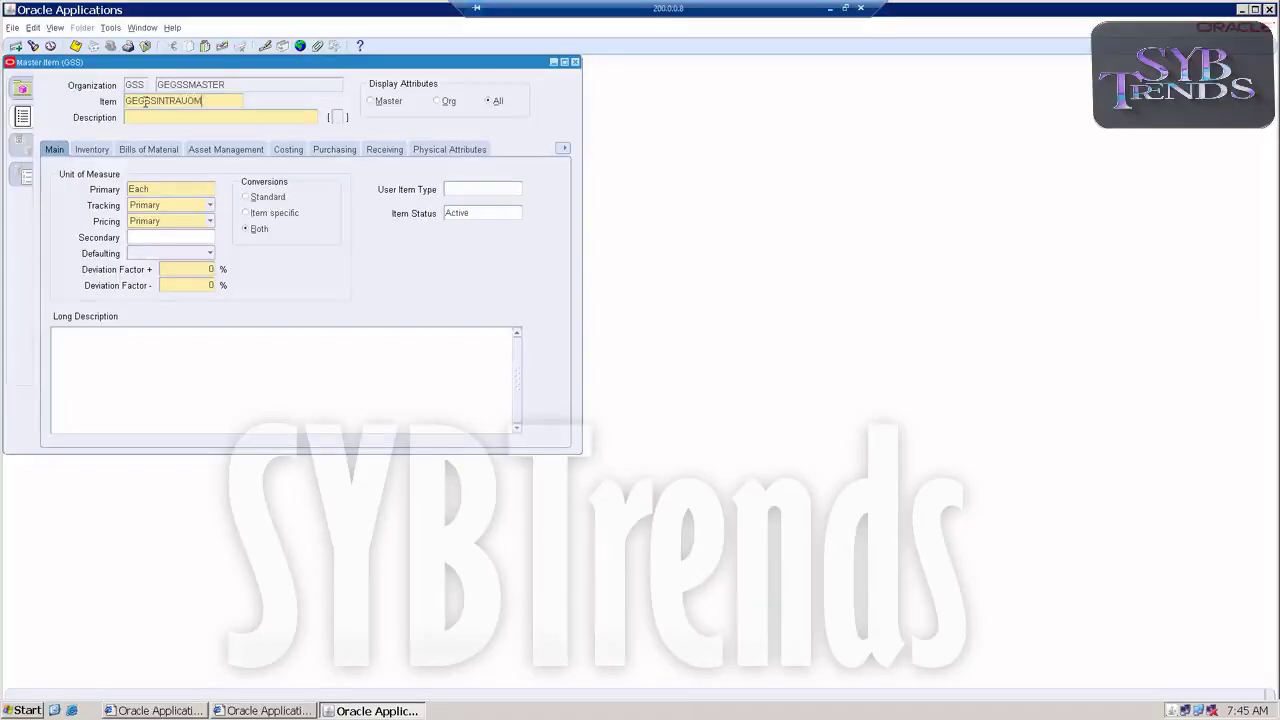
pyautogui.doubleClick(230, 101)
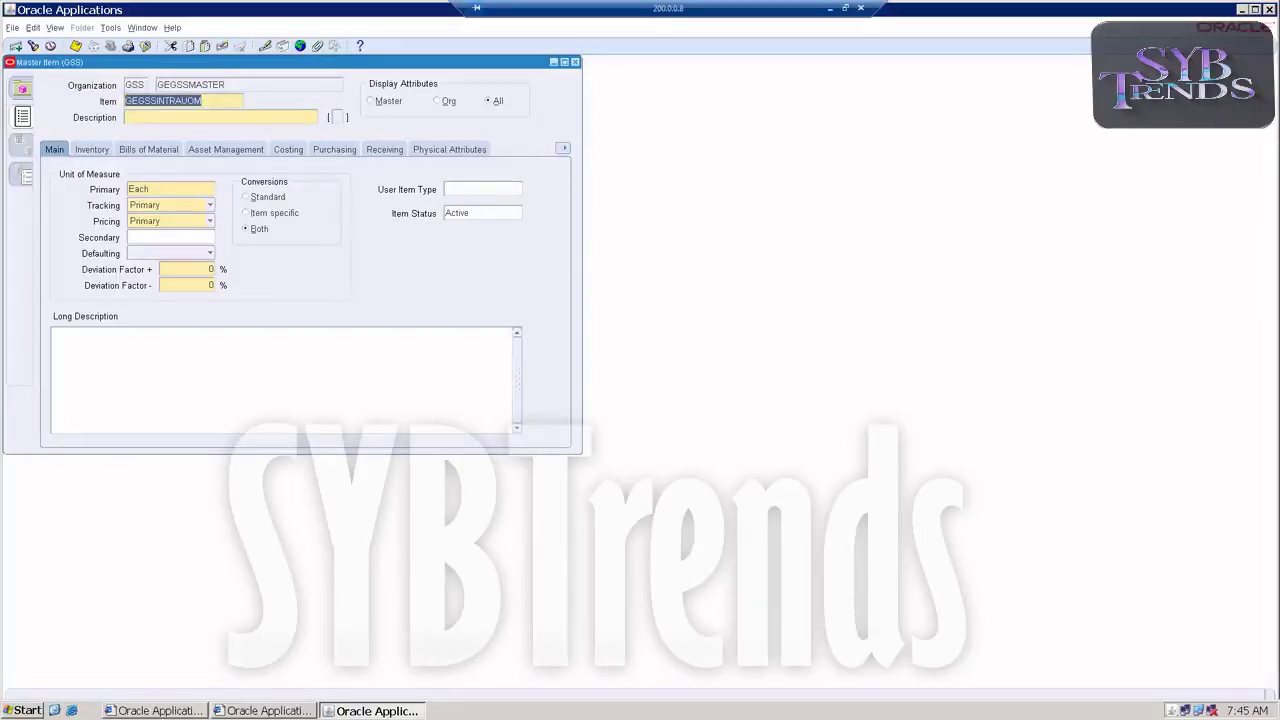
pyautogui.hotkey('ctrl', 'c')
pyautogui.click(160, 117)
pyautogui.hotkey('ctrl', 'v')
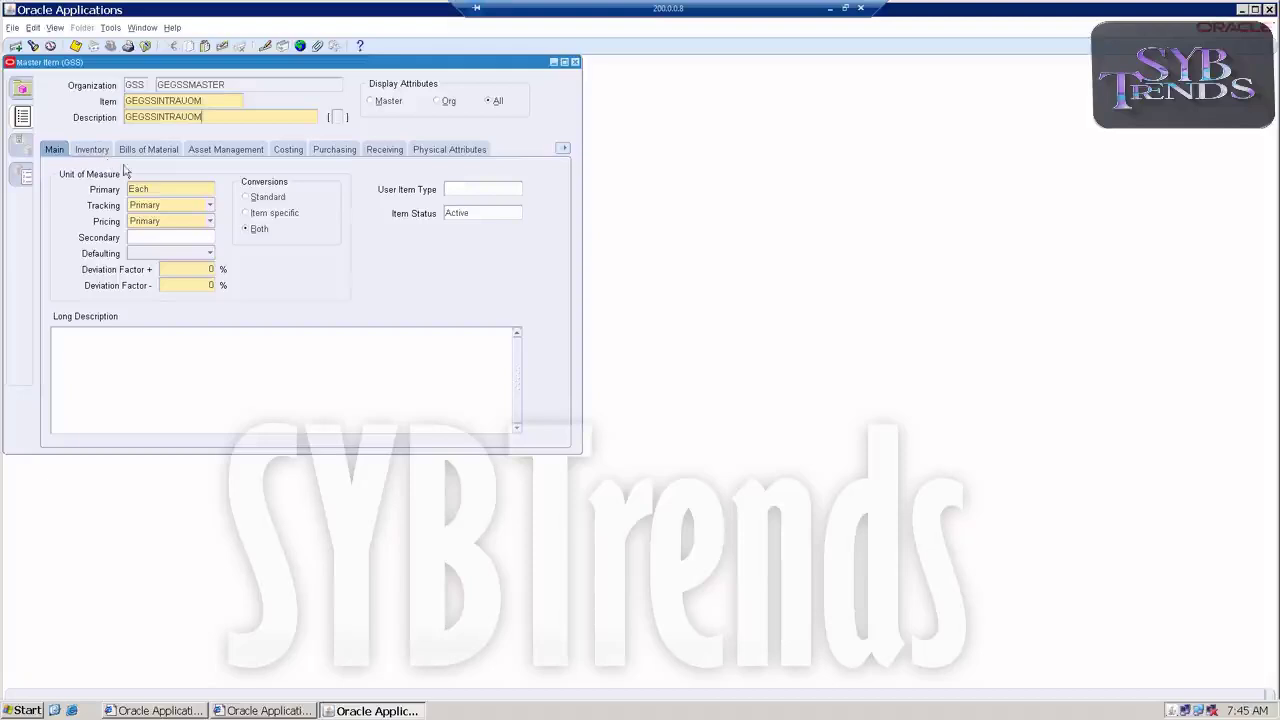
# Set the item's primary unit of measure to ekg from the GEGSSWT class
pyautogui.doubleClick(157, 187)
pyautogui.write('e')
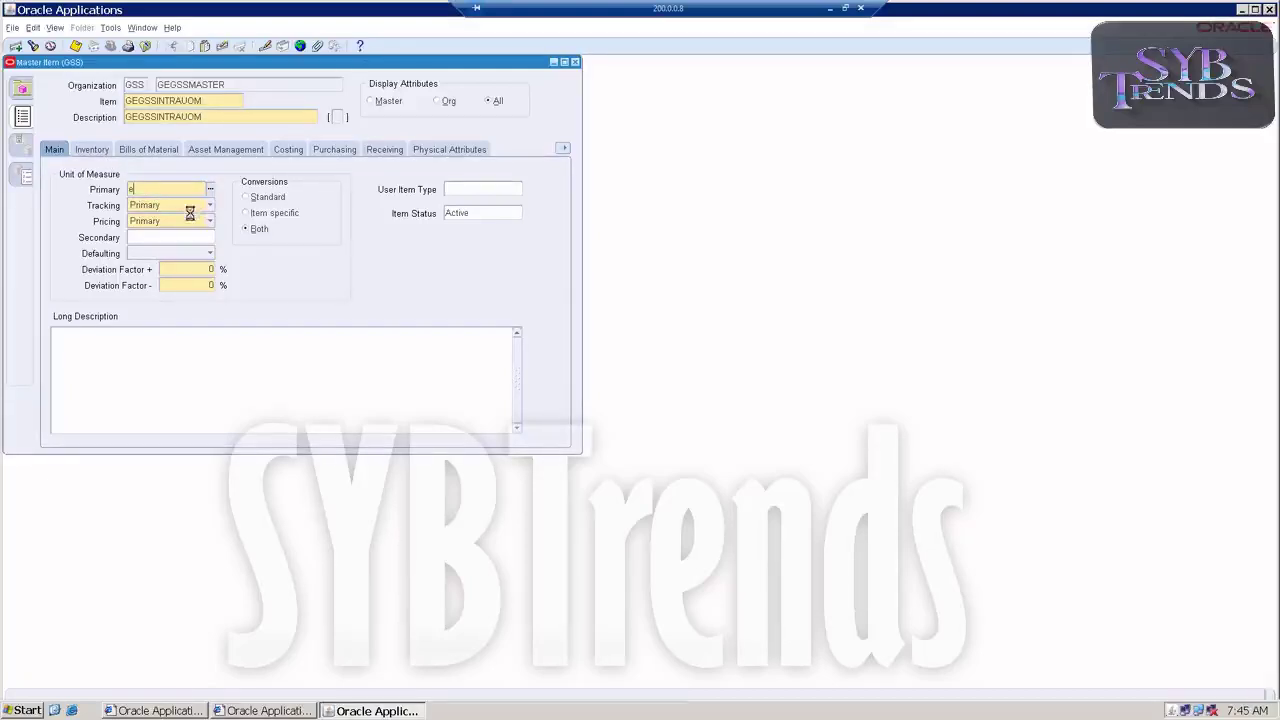
pyautogui.press('Tab')
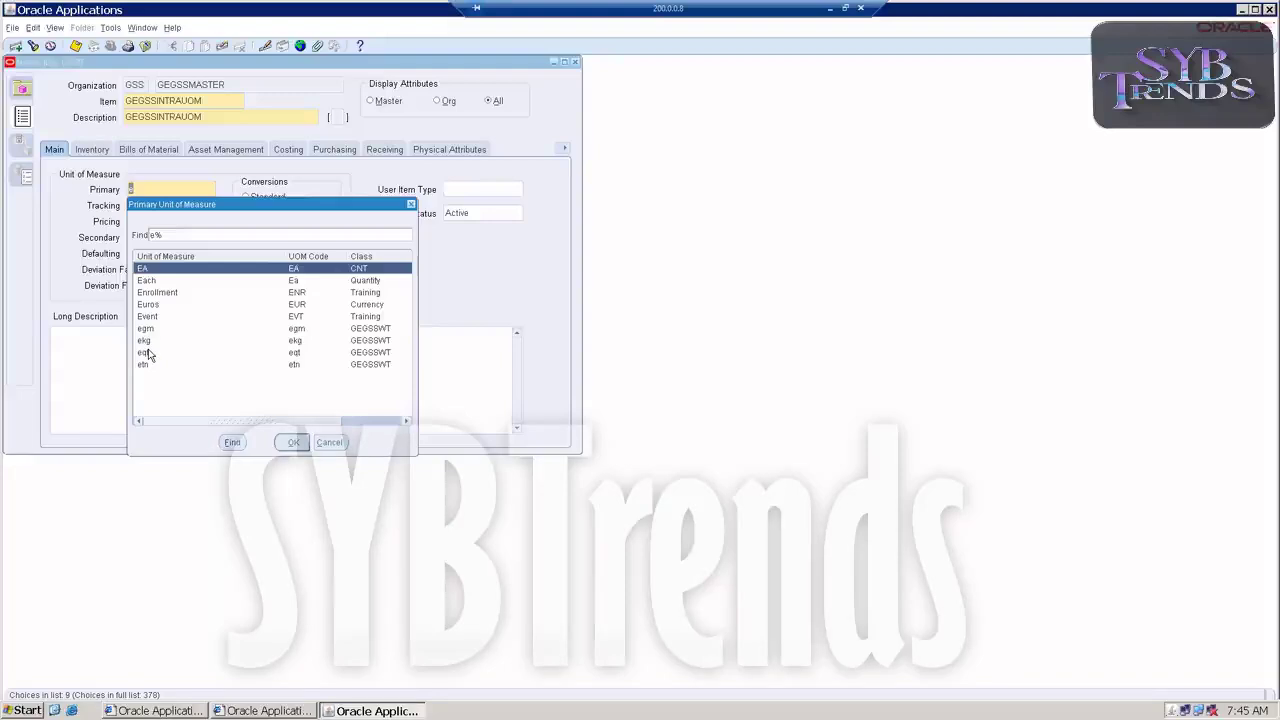
pyautogui.doubleClick(145, 341)
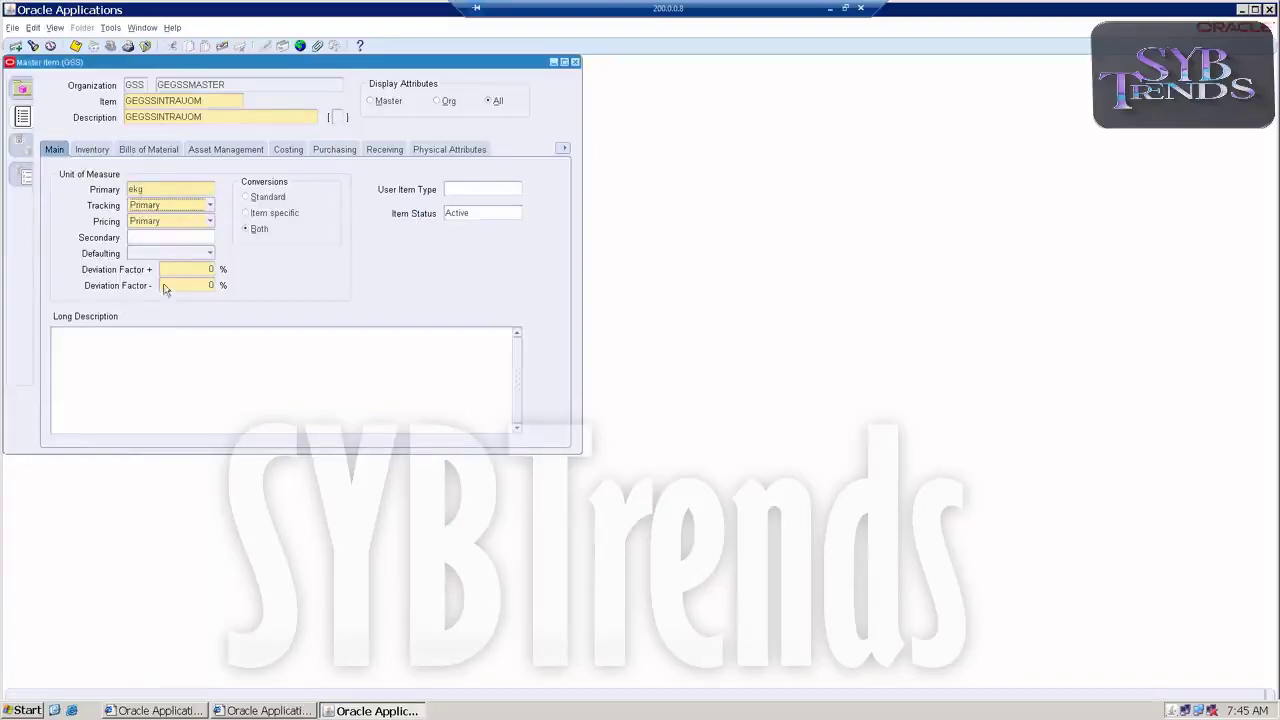
# Change the item's primary unit of measure to egm from the GEGSSWT class
pyautogui.doubleClick(135, 190)
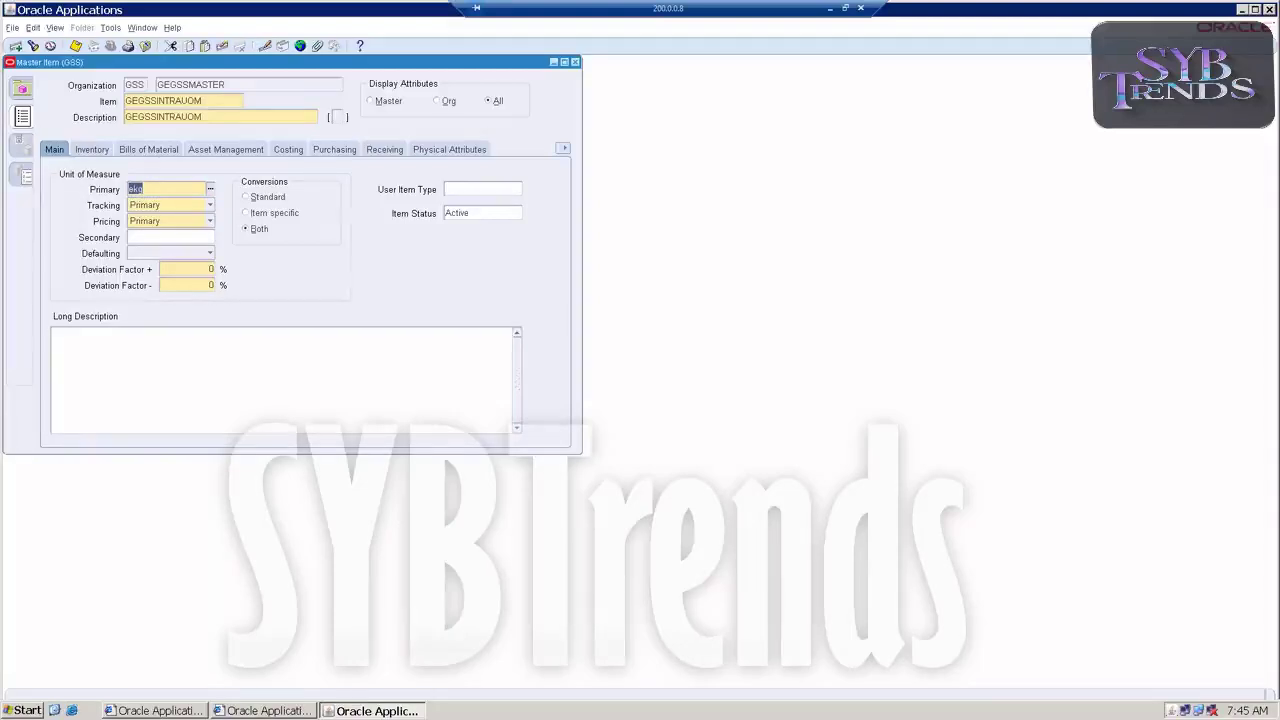
pyautogui.click(210, 190)
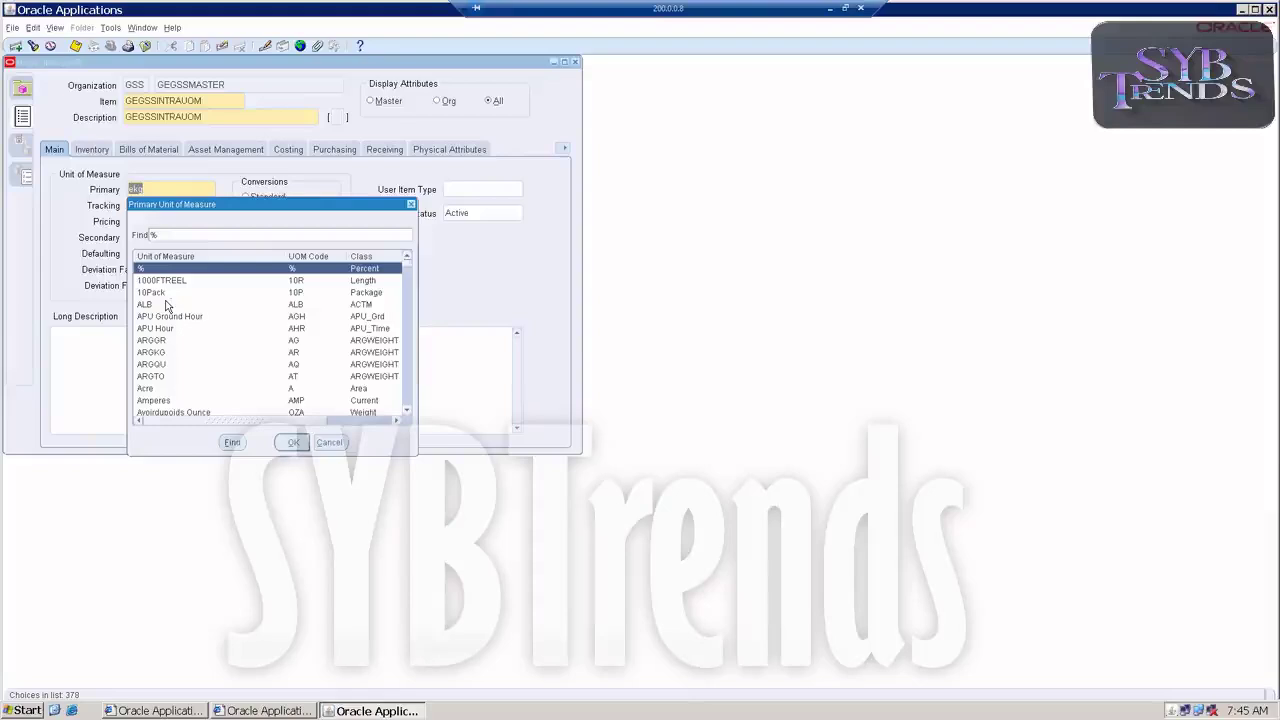
pyautogui.write('g')
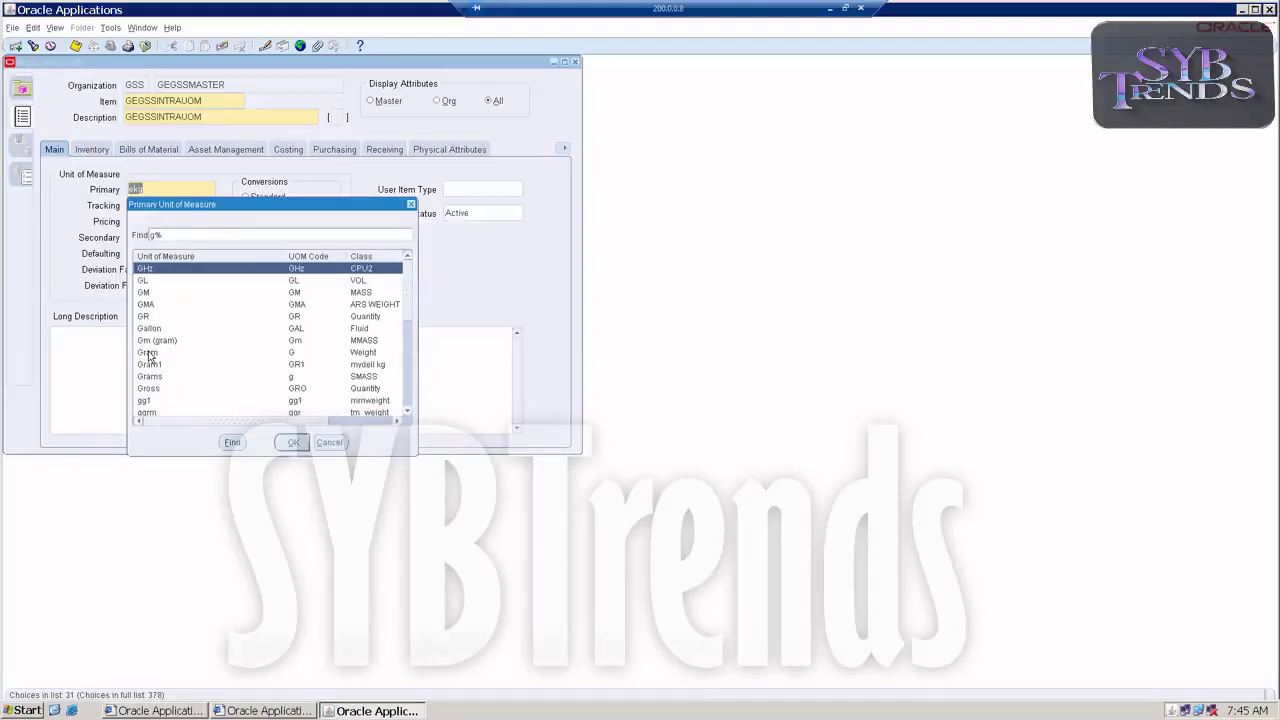
pyautogui.press('BackSpace')
pyautogui.write('e')
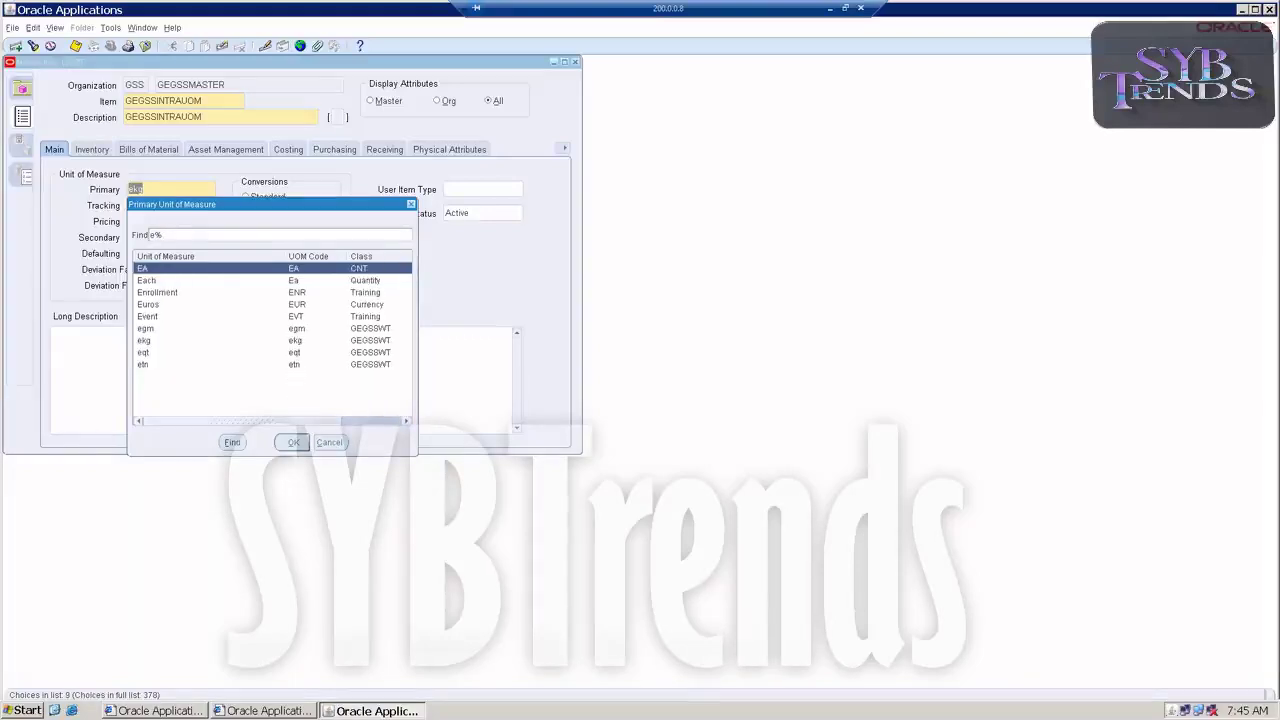
pyautogui.click(143, 331)
pyautogui.doubleClick(143, 329)
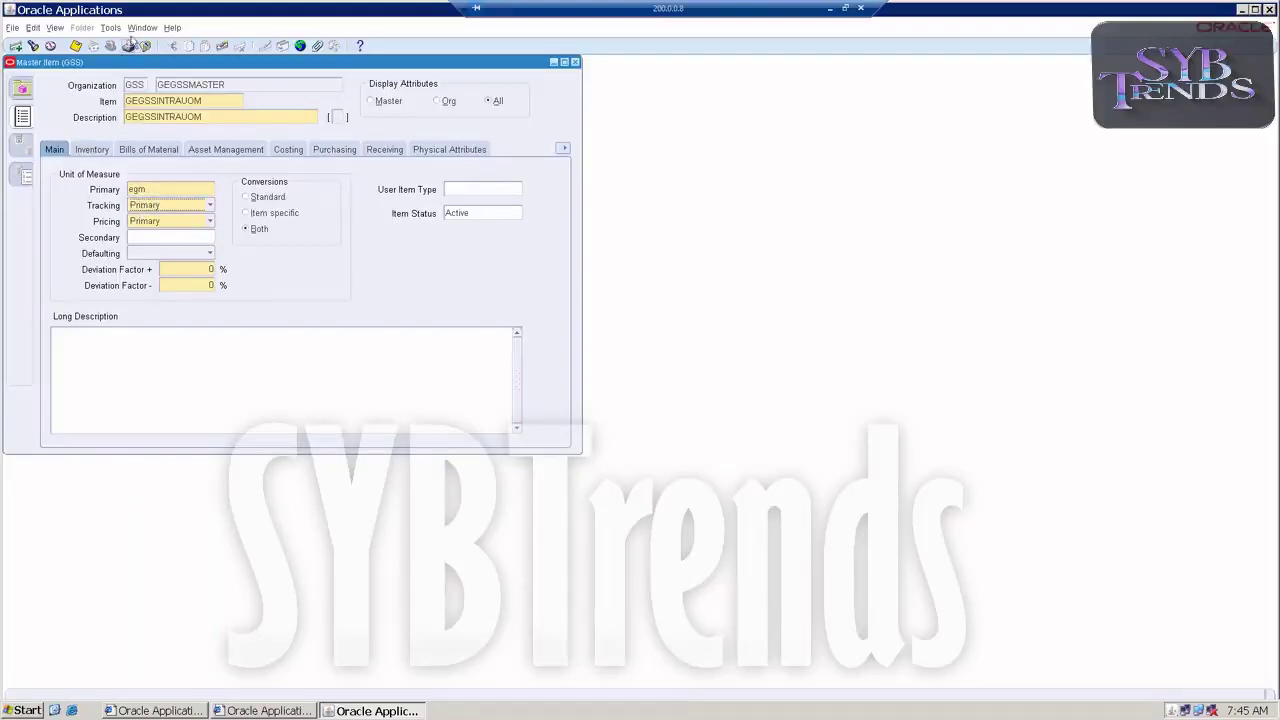
# Apply the Finished Good template to item GEGSSINTRAUOM, then save the item and close its form
pyautogui.click(112, 28)
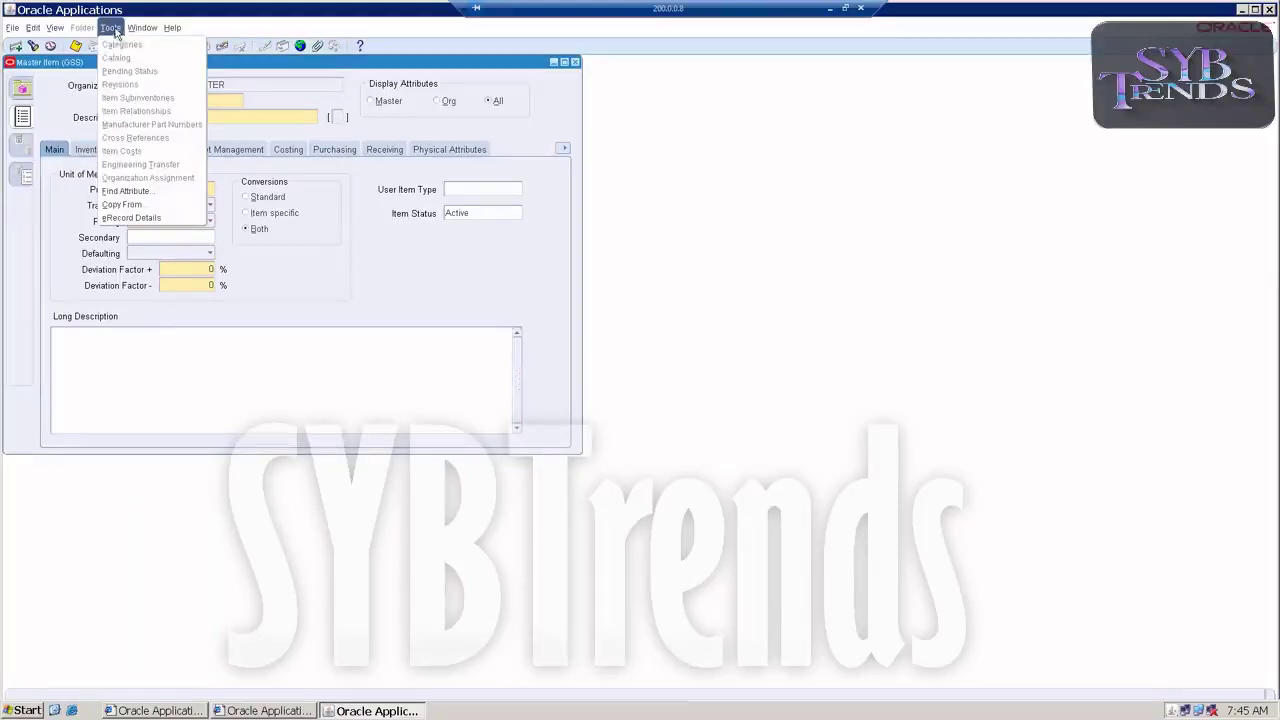
pyautogui.click(135, 203)
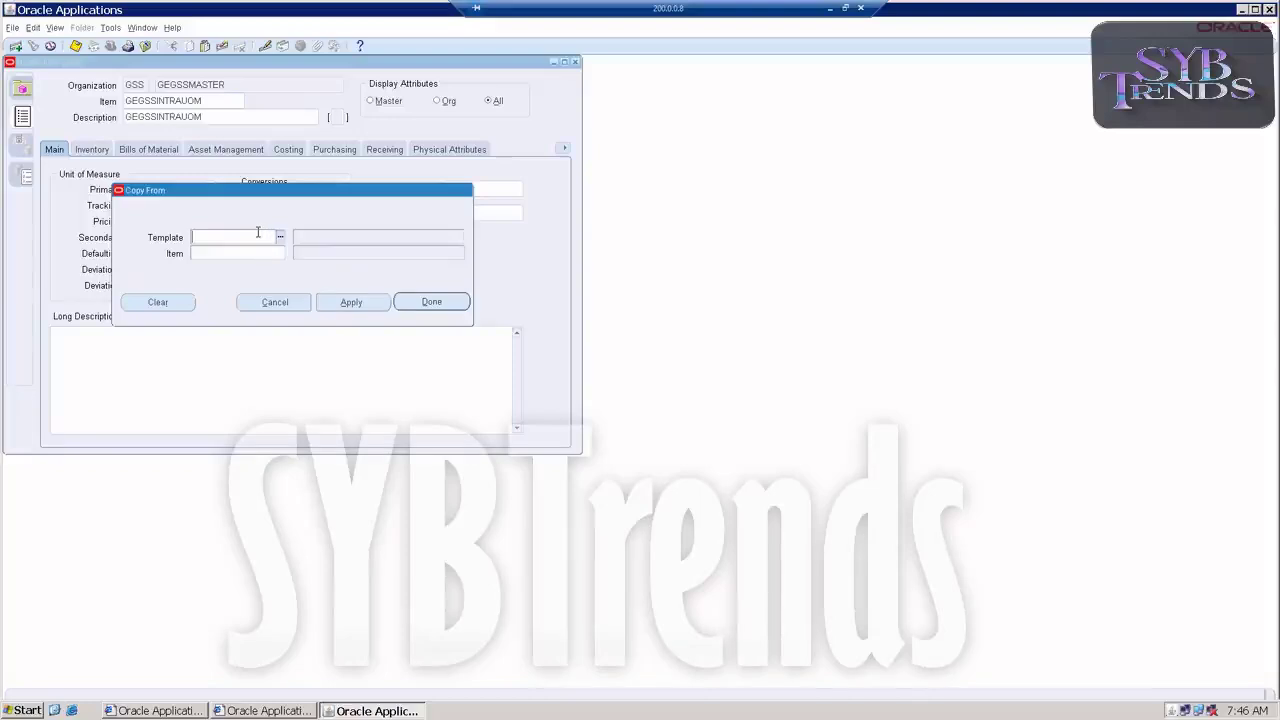
pyautogui.write('Fin')
pyautogui.press('Tab')
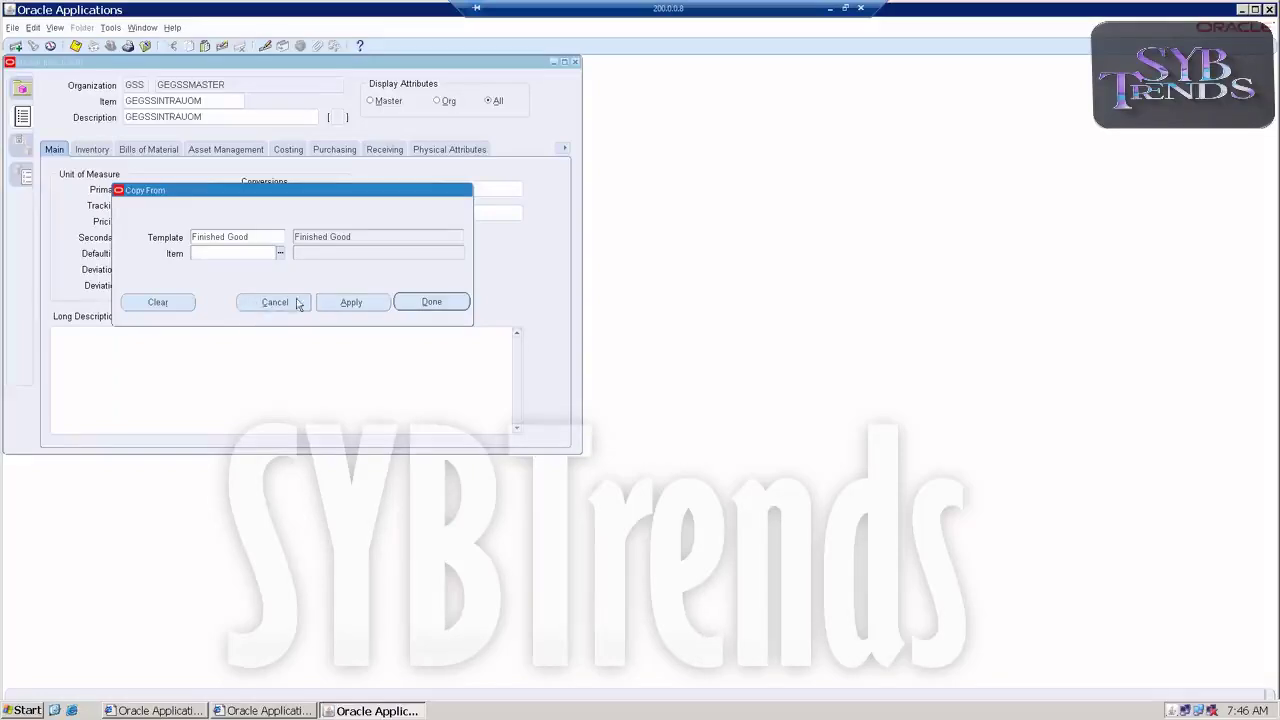
pyautogui.click(348, 302)
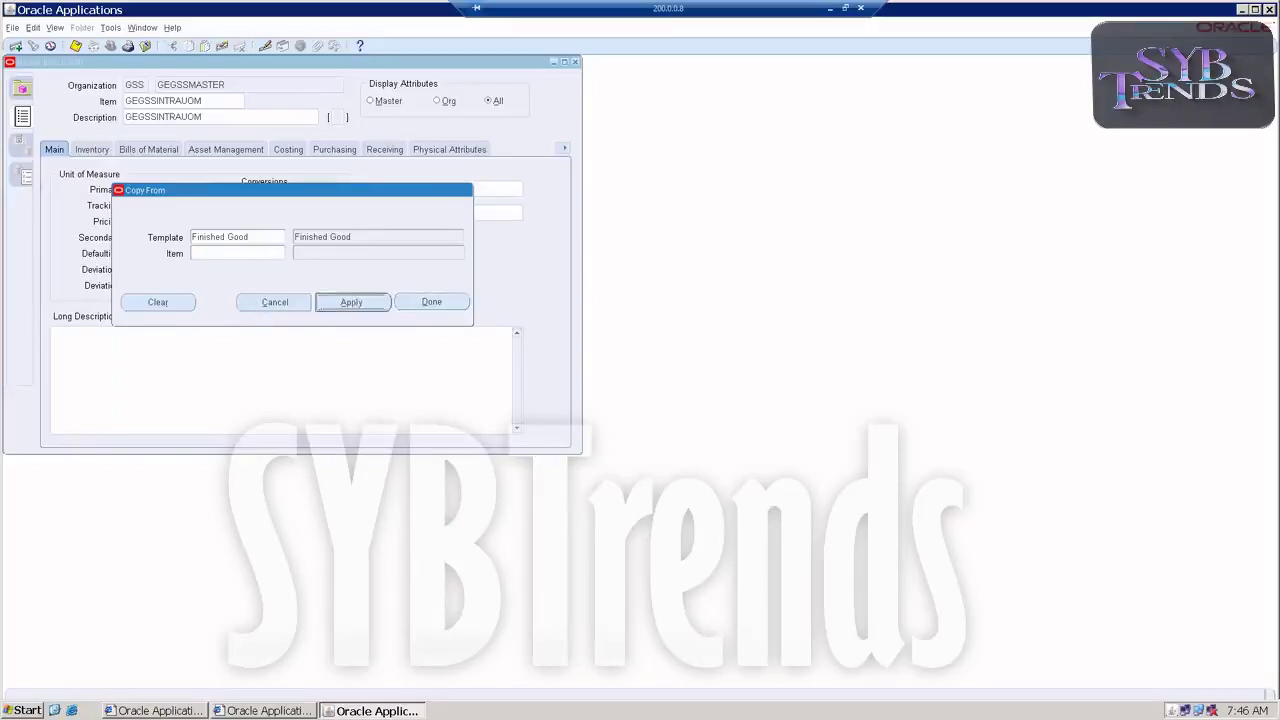
pyautogui.click(420, 302)
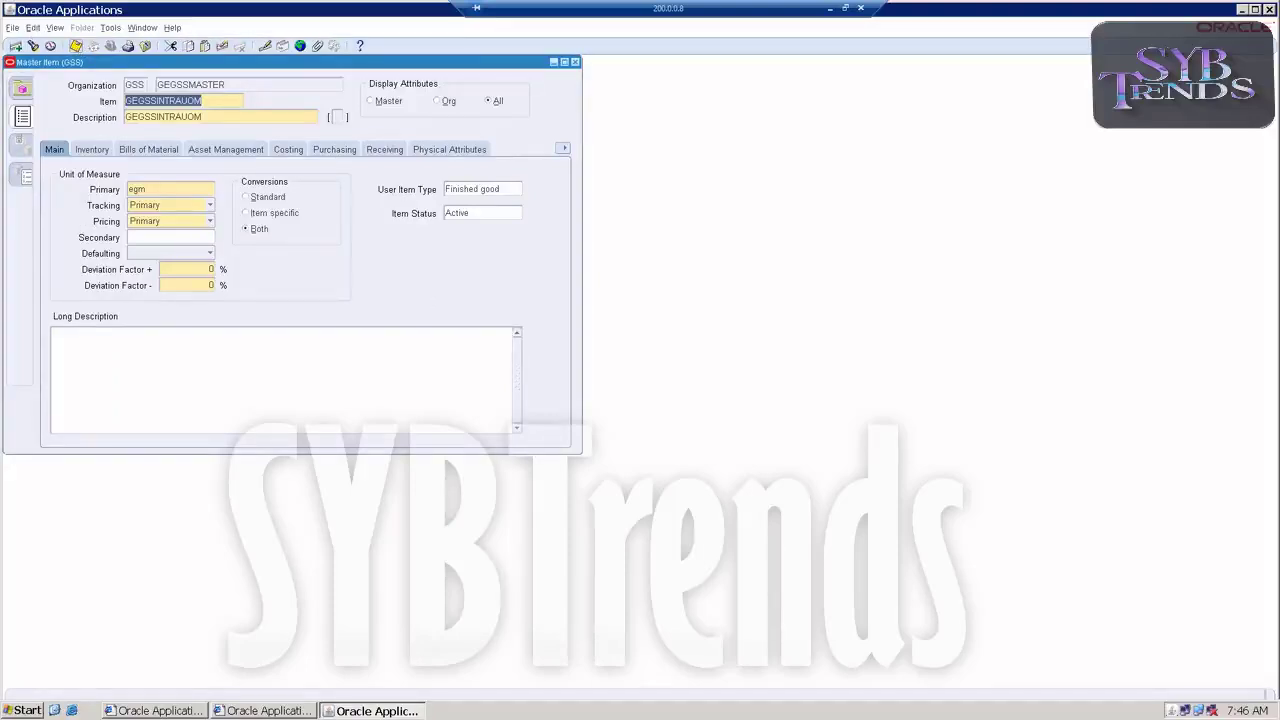
pyautogui.click(75, 45)
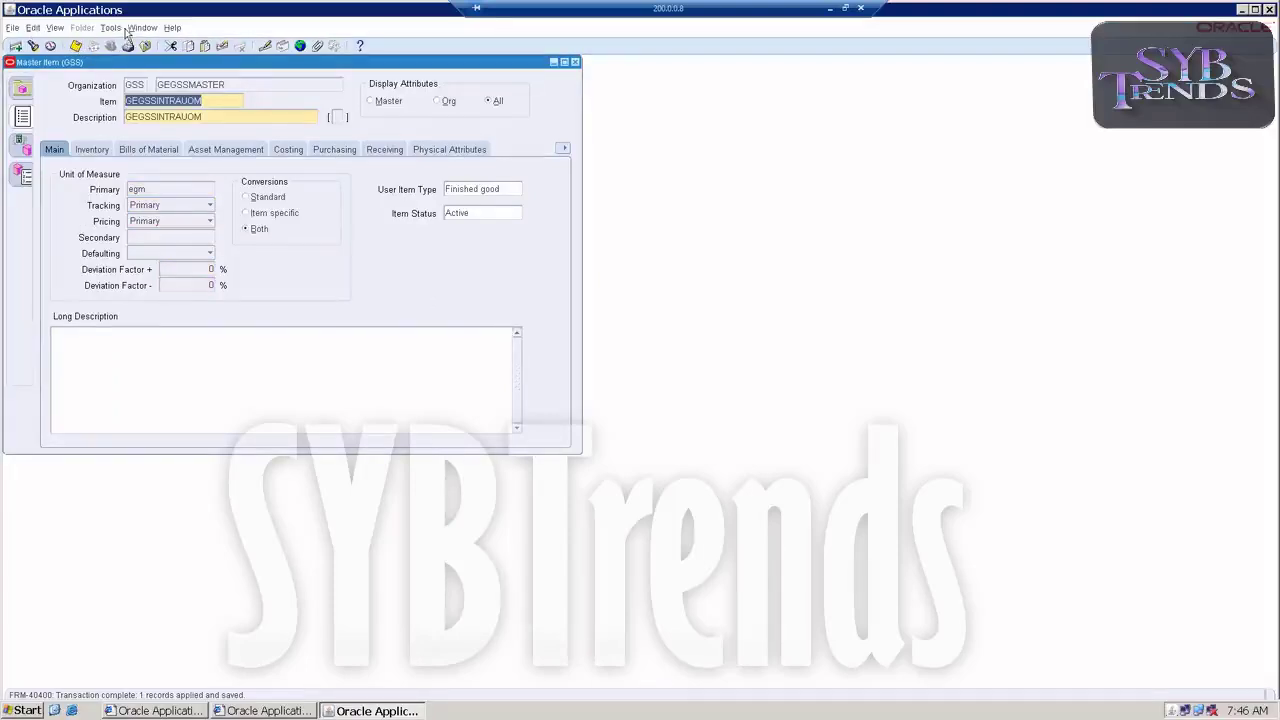
pyautogui.click(575, 62)
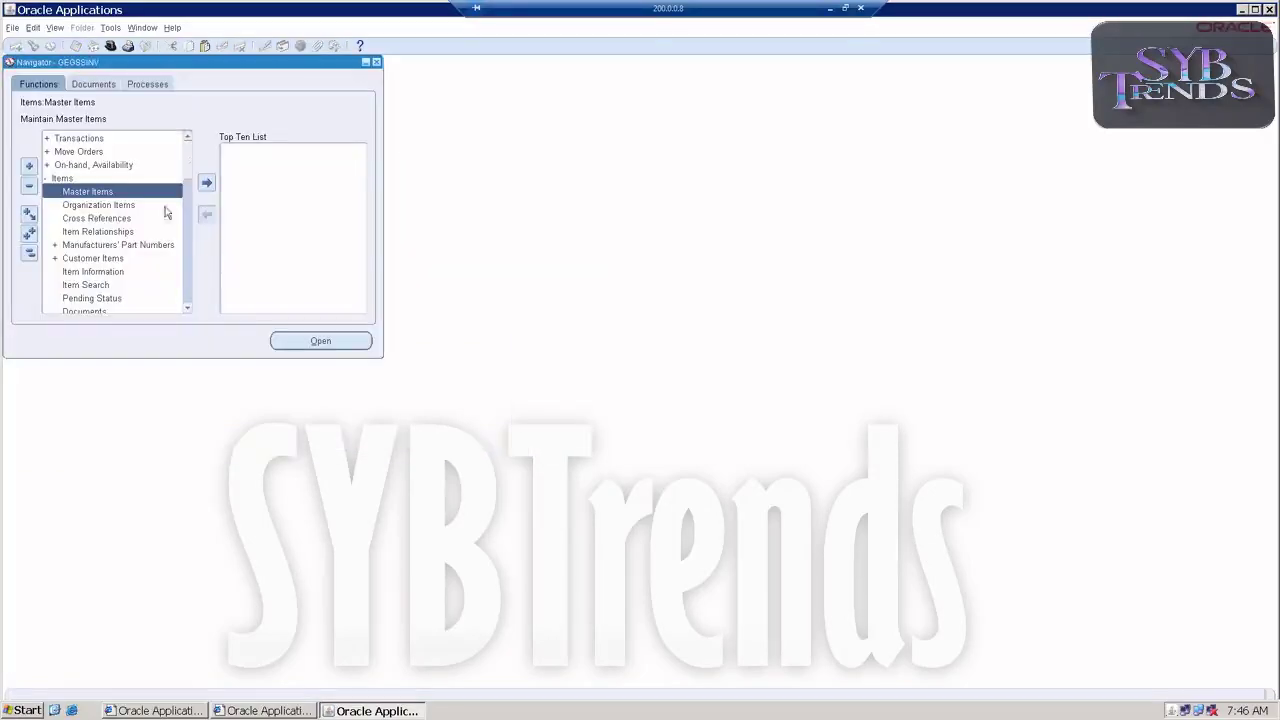
# Collapse the Items functions and open the Unit of Measure Conversions form from the inventory setup
pyautogui.doubleClick(64, 178)
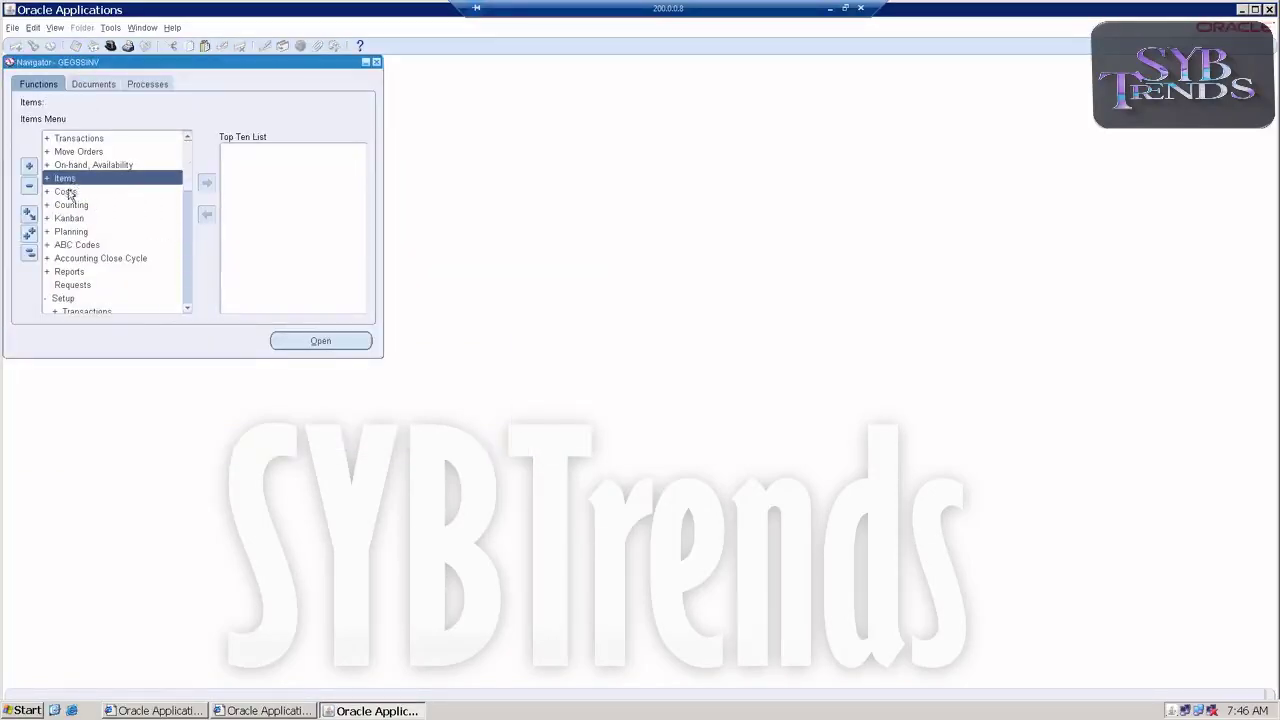
pyautogui.scroll(-1, 68, 245)
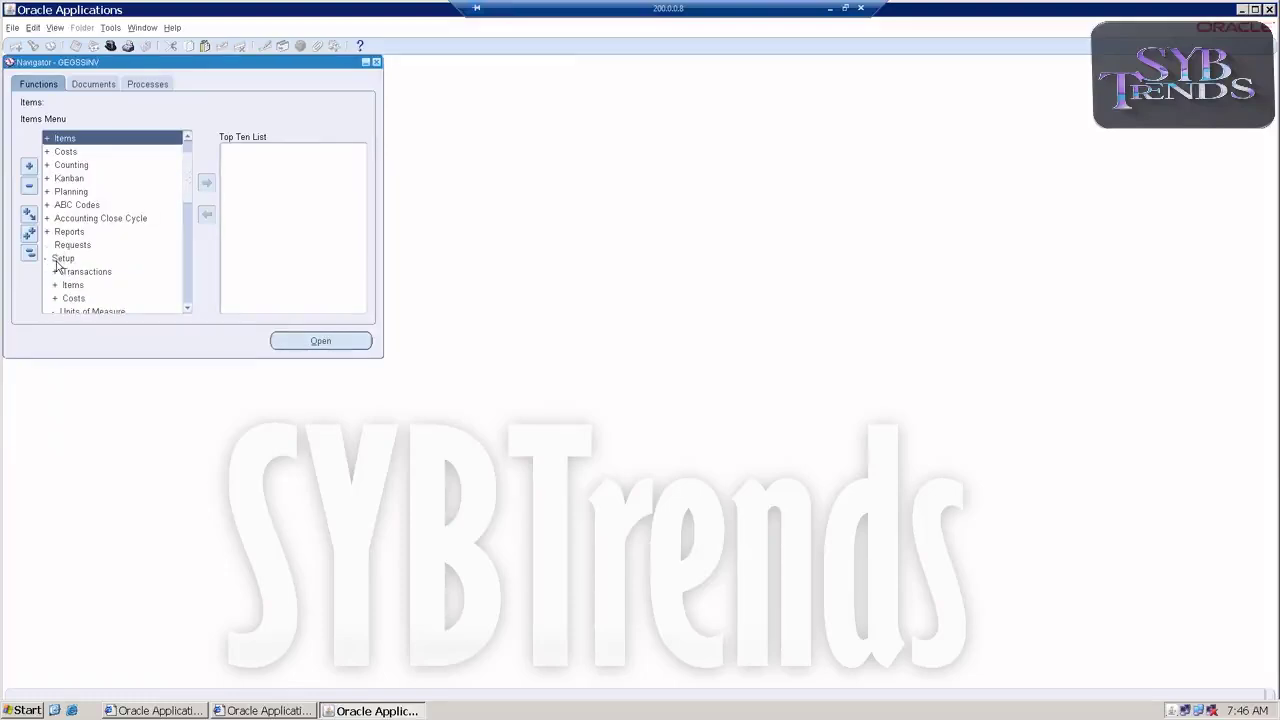
pyautogui.scroll(-2, 65, 285)
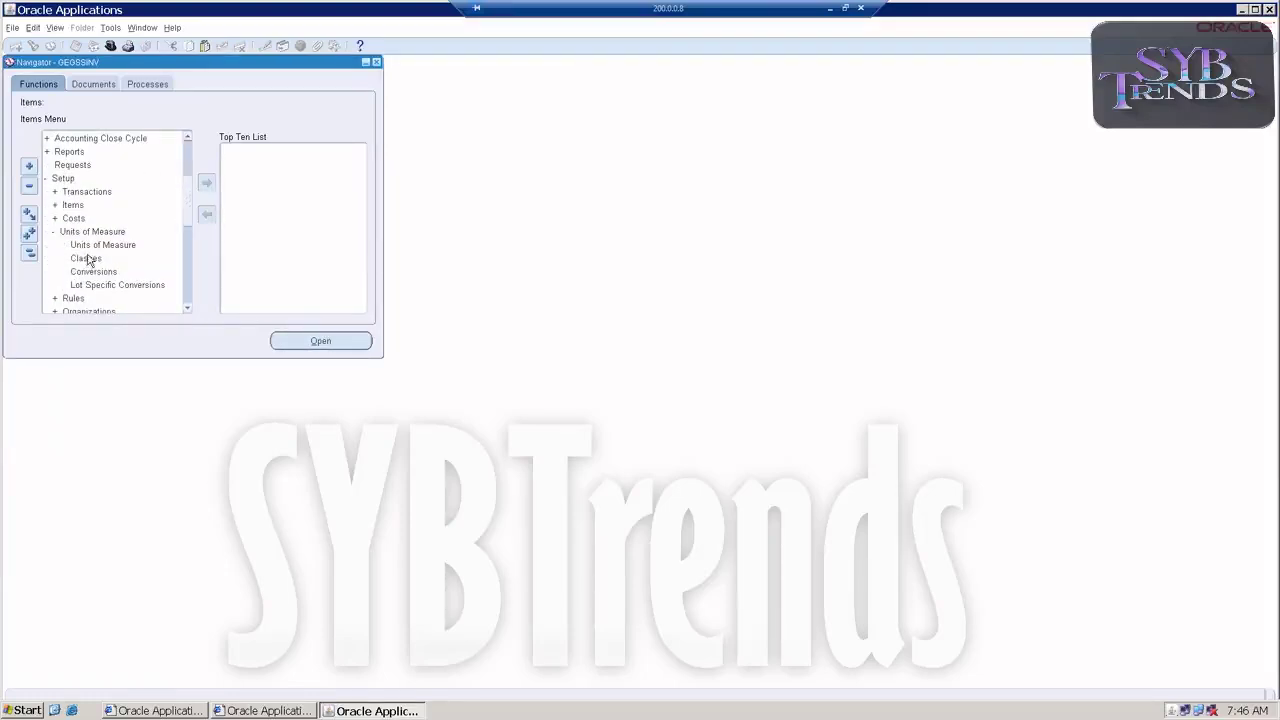
pyautogui.click(88, 274)
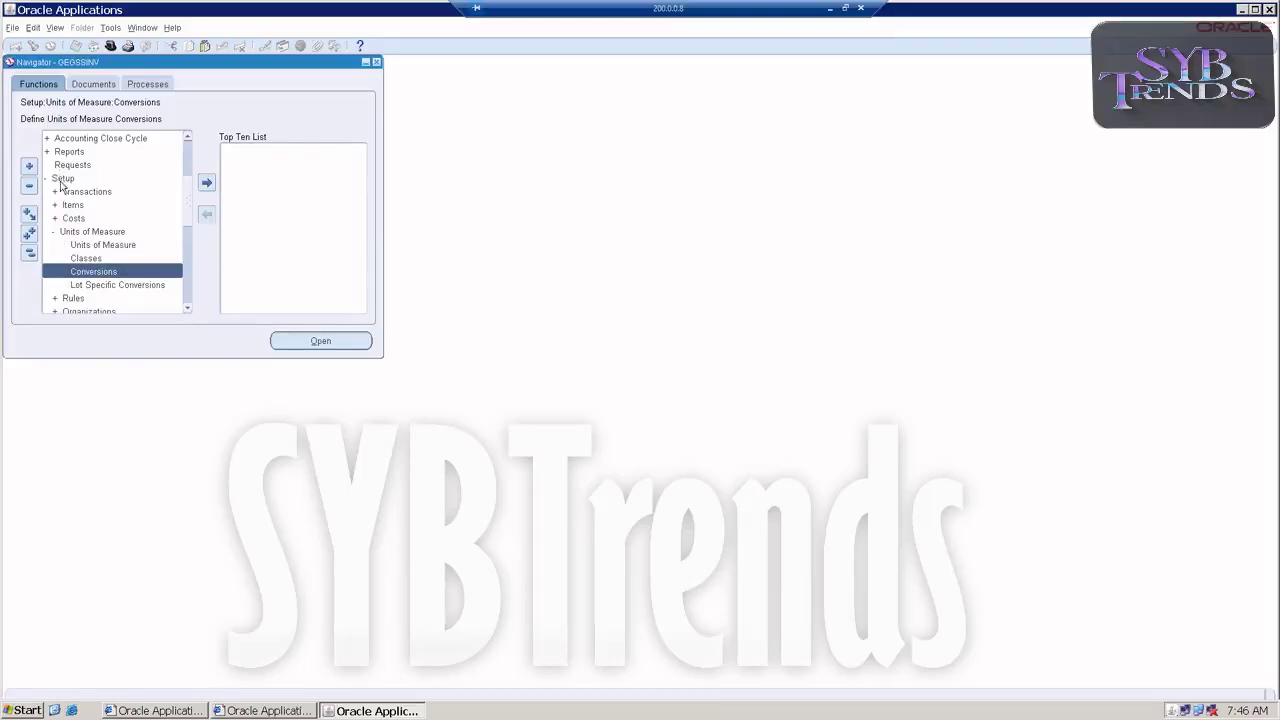
pyautogui.doubleClick(68, 275)
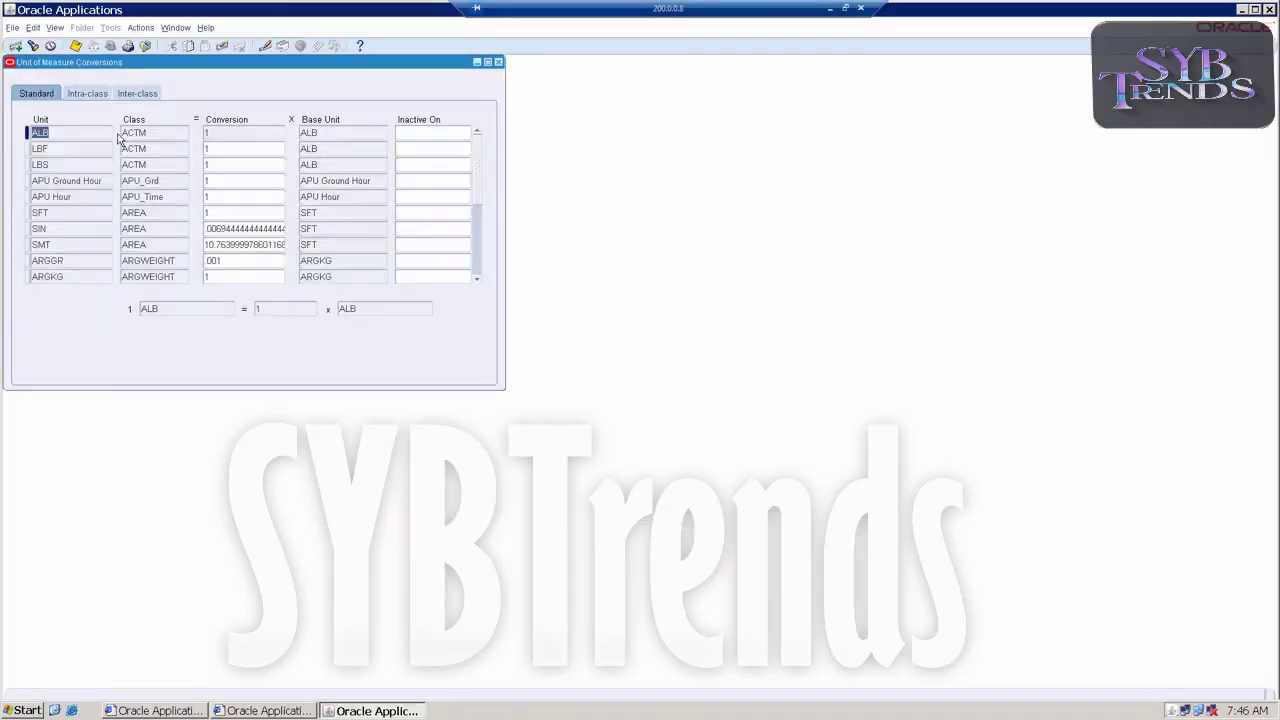
# Try to query the standard conversions for units matching GEGSS%, and leave query mode
pyautogui.press('F11')
pyautogui.write('GEGSS%')
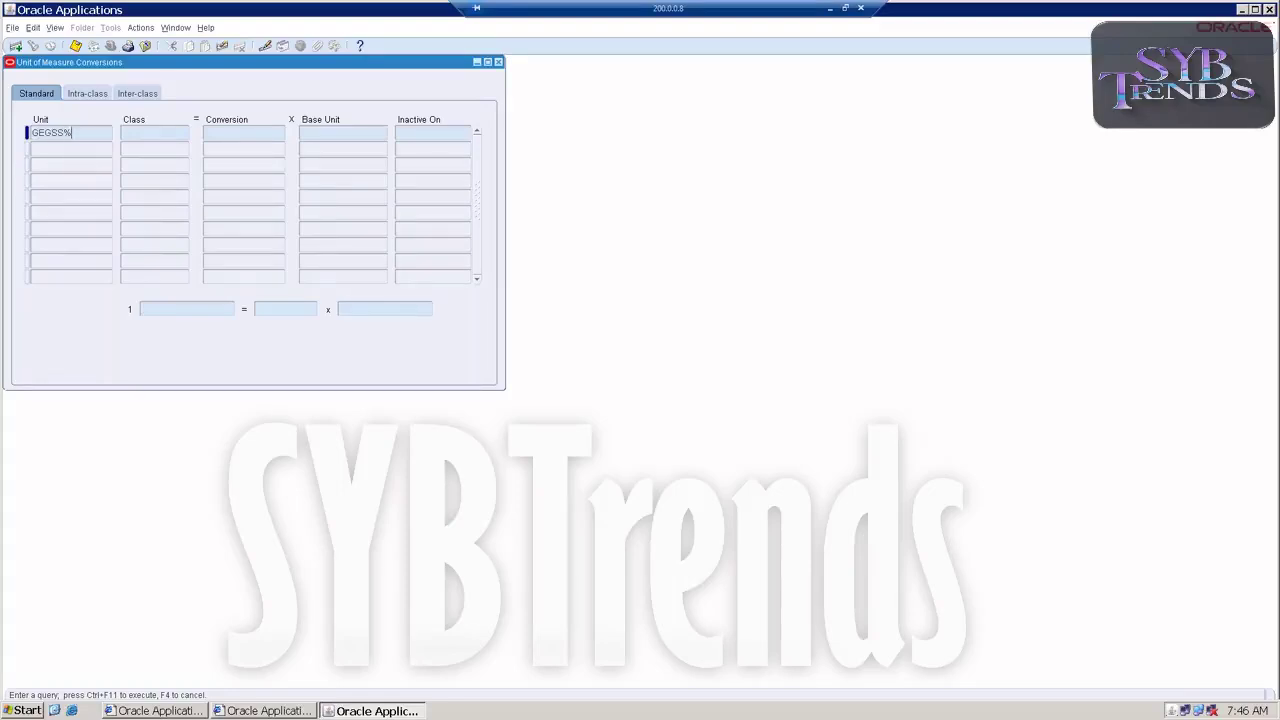
pyautogui.hotkey('ctrl', 'F11')
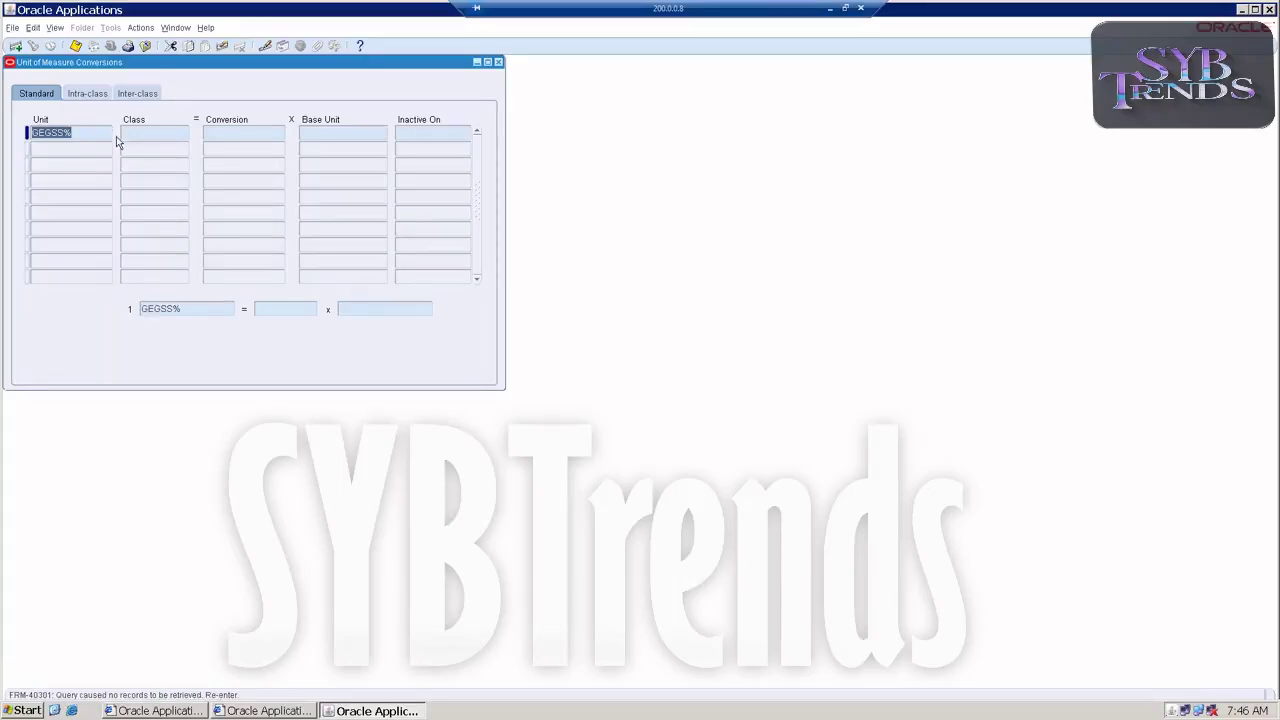
pyautogui.click(82, 132)
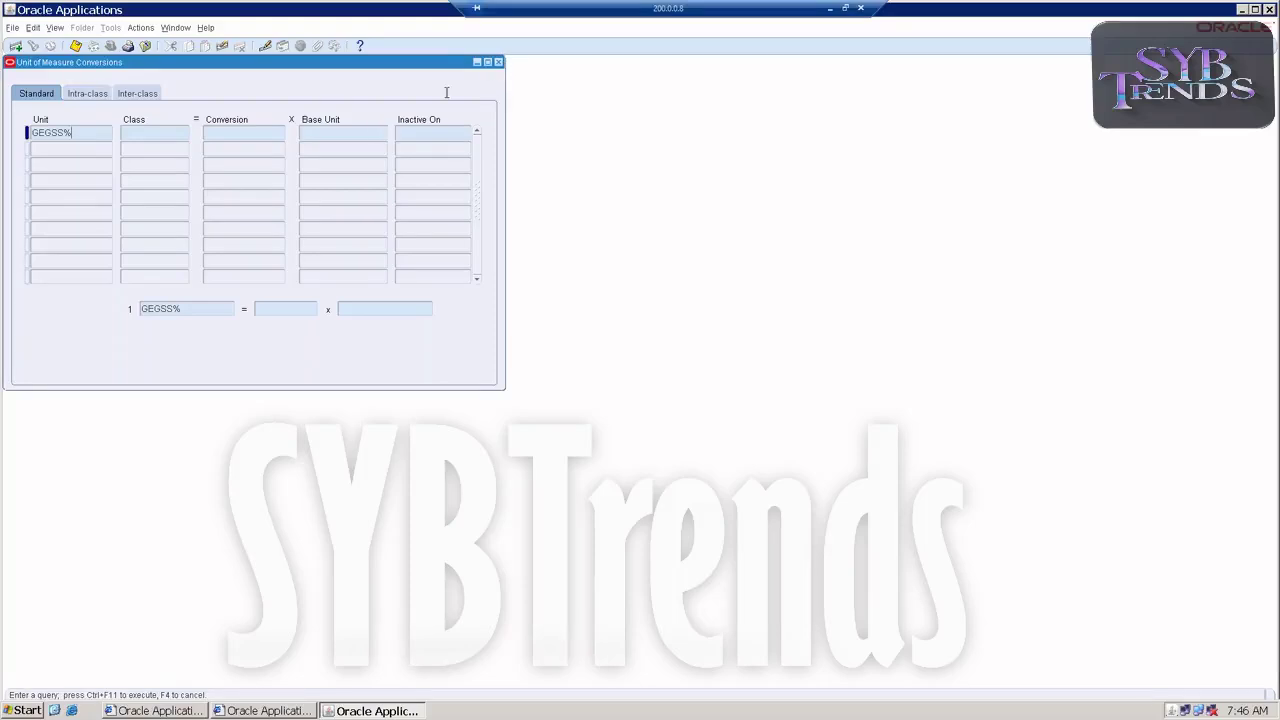
pyautogui.press('F4')
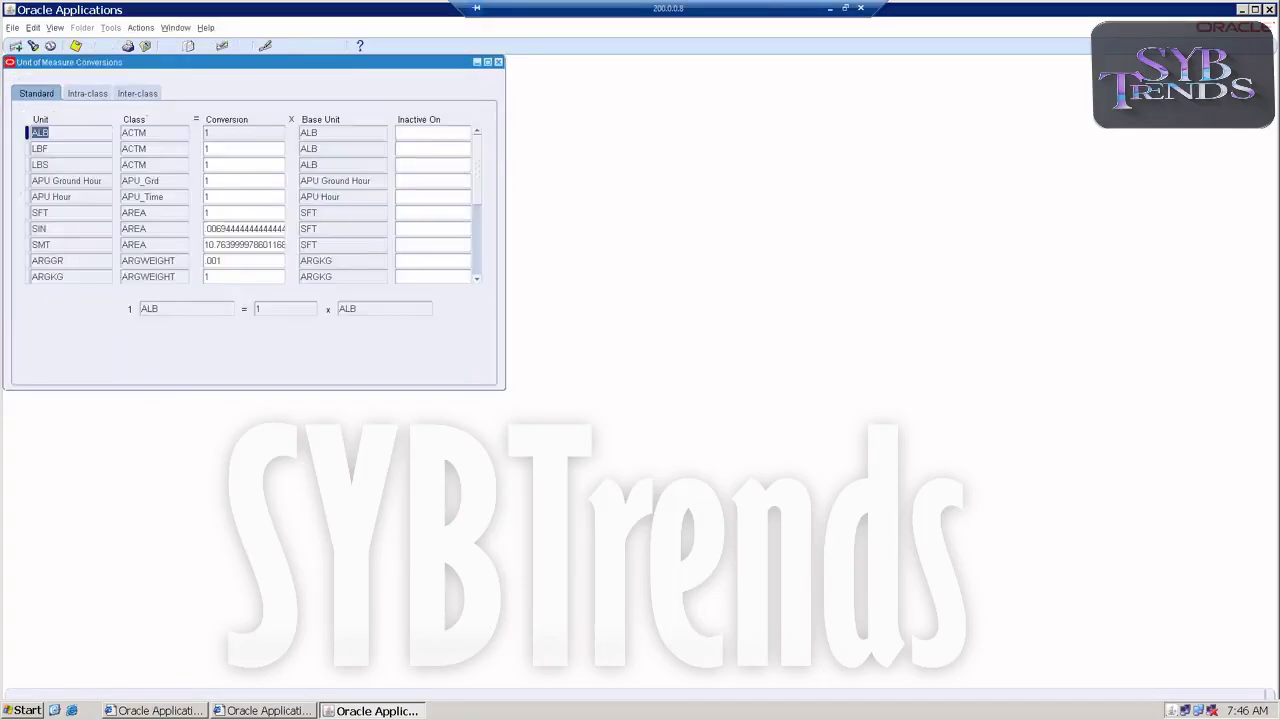
# Add an intra-class conversion for item GEGSSINTRAUOM with source unit egm and a conversion of .001 to ekg
pyautogui.click(97, 94)
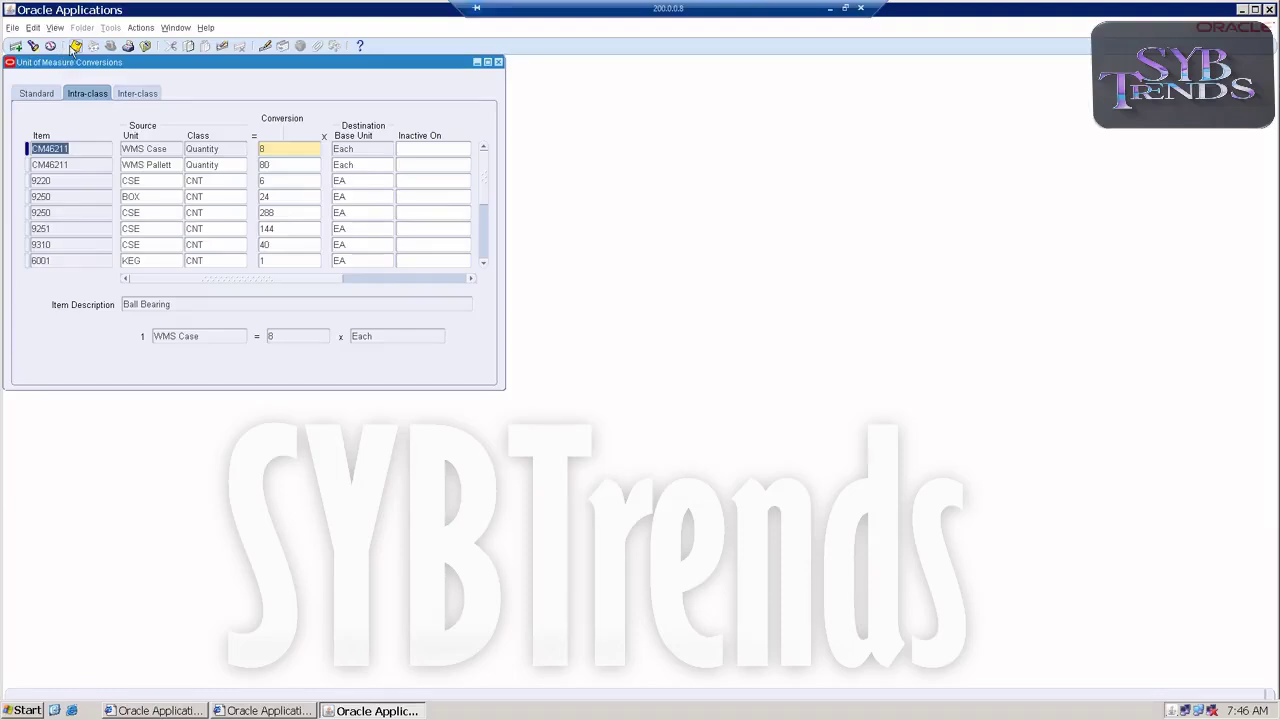
pyautogui.click(15, 46)
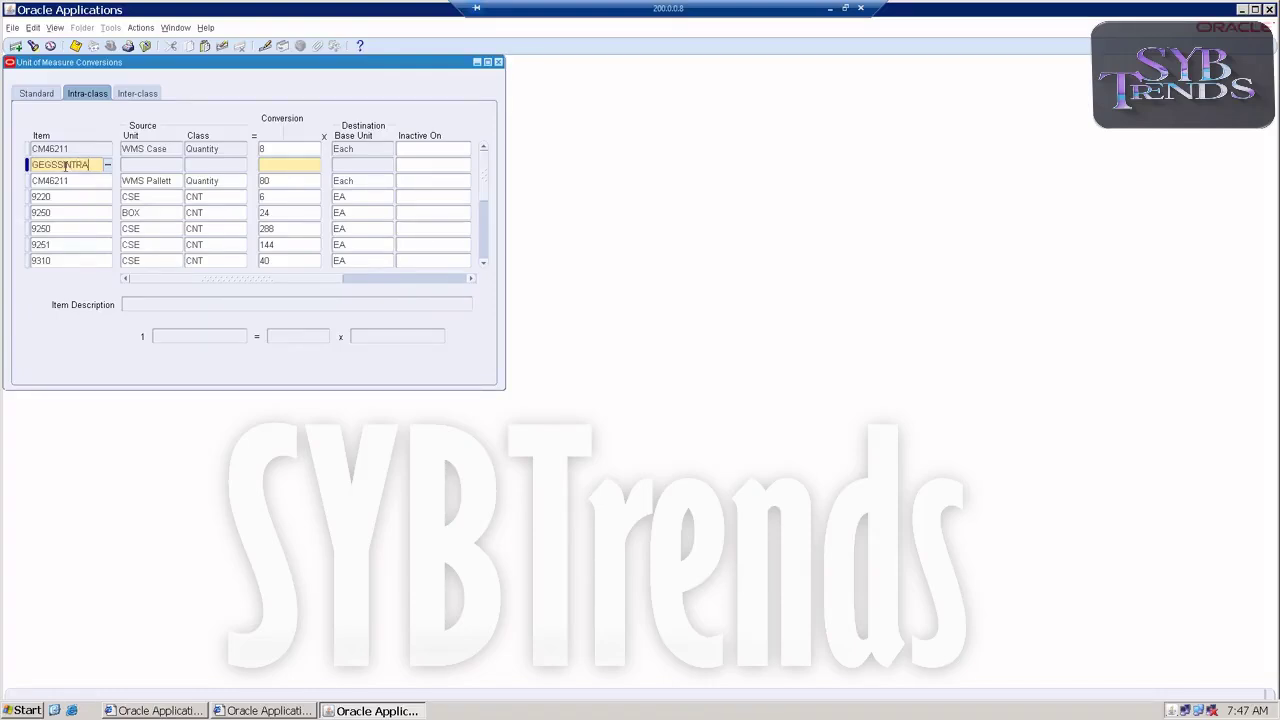
pyautogui.press('Tab')
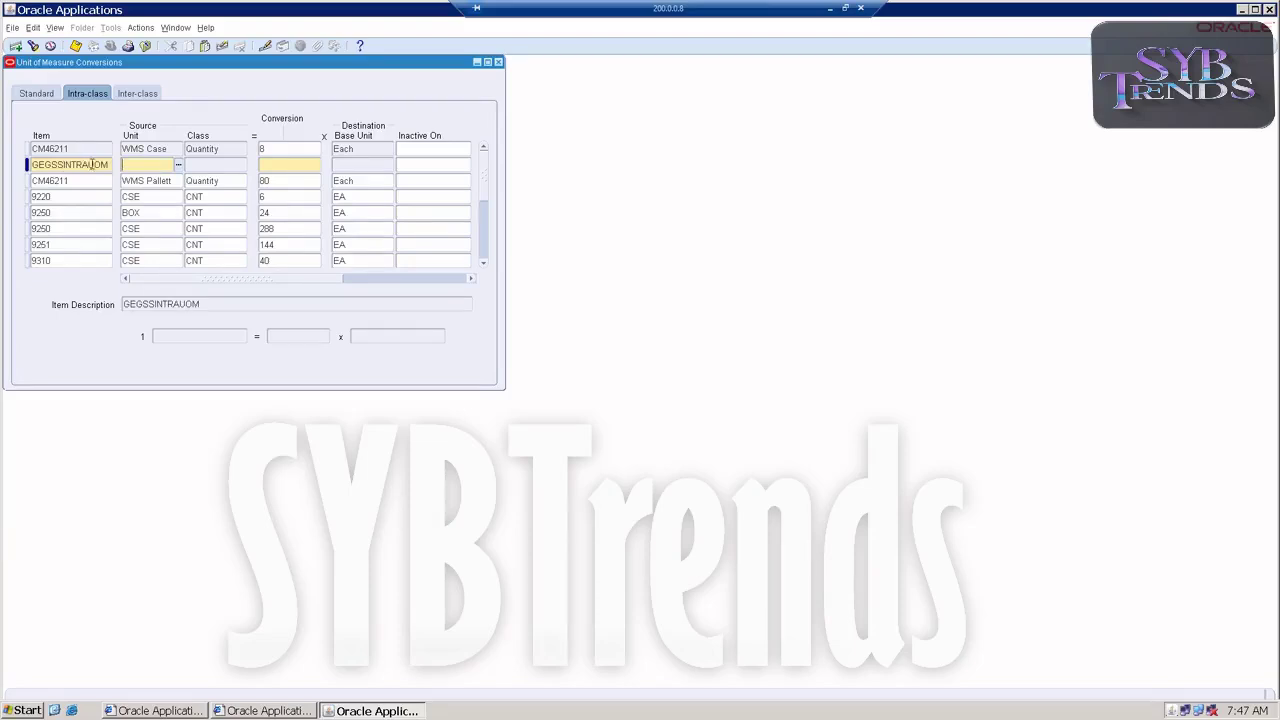
pyautogui.click(177, 165)
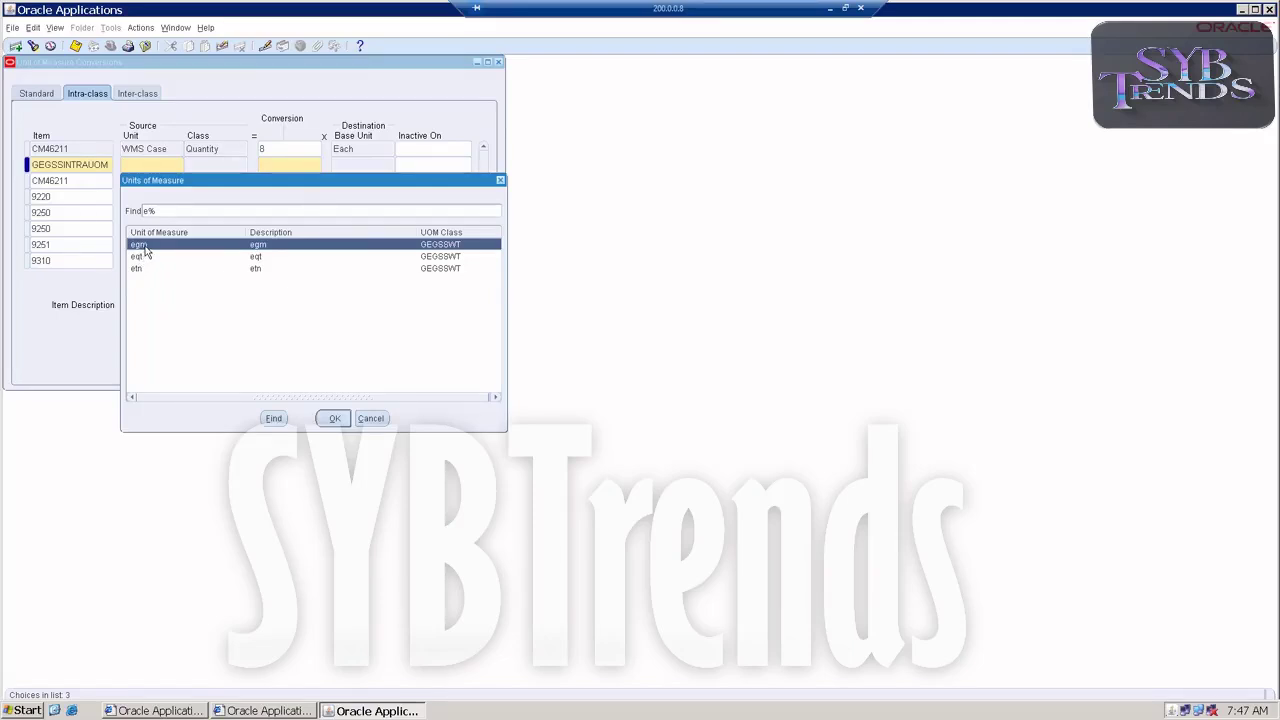
pyautogui.doubleClick(145, 251)
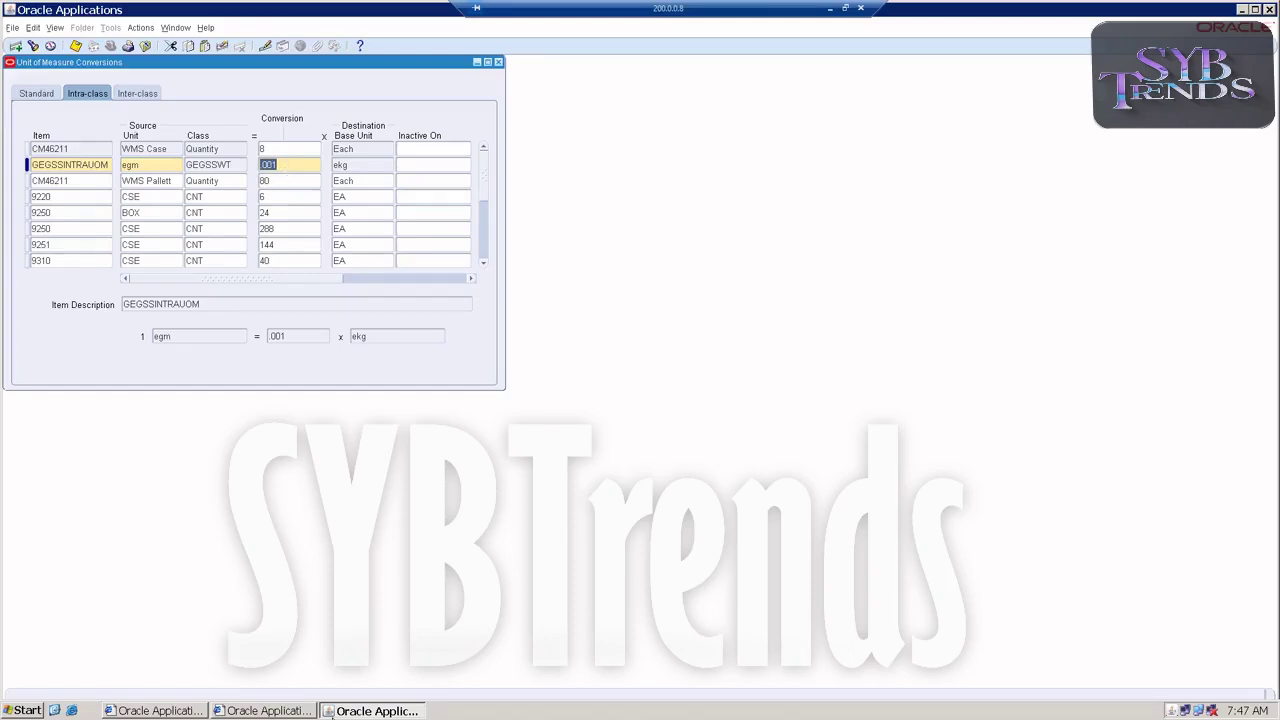
# Switch to the Excel notes, select cell P368 and widen column P slightly
pyautogui.click(830, 8)
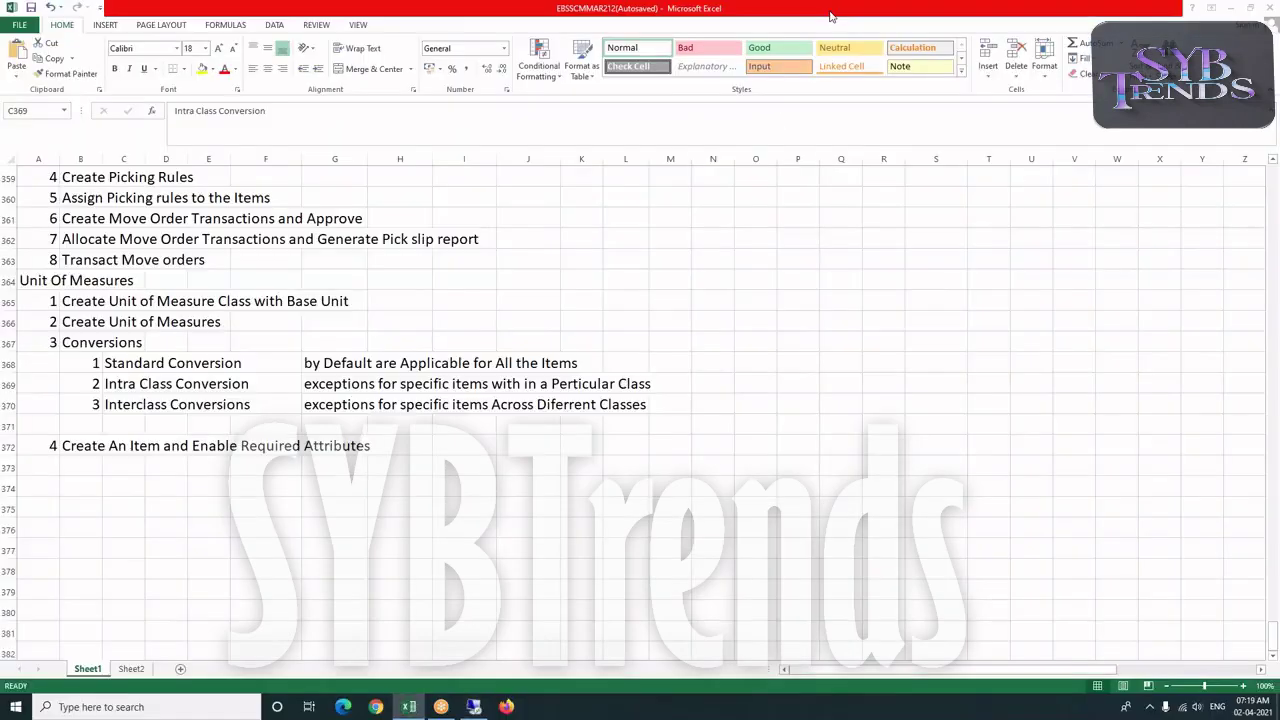
pyautogui.click(411, 707)
pyautogui.click(409, 707)
pyautogui.click(528, 486)
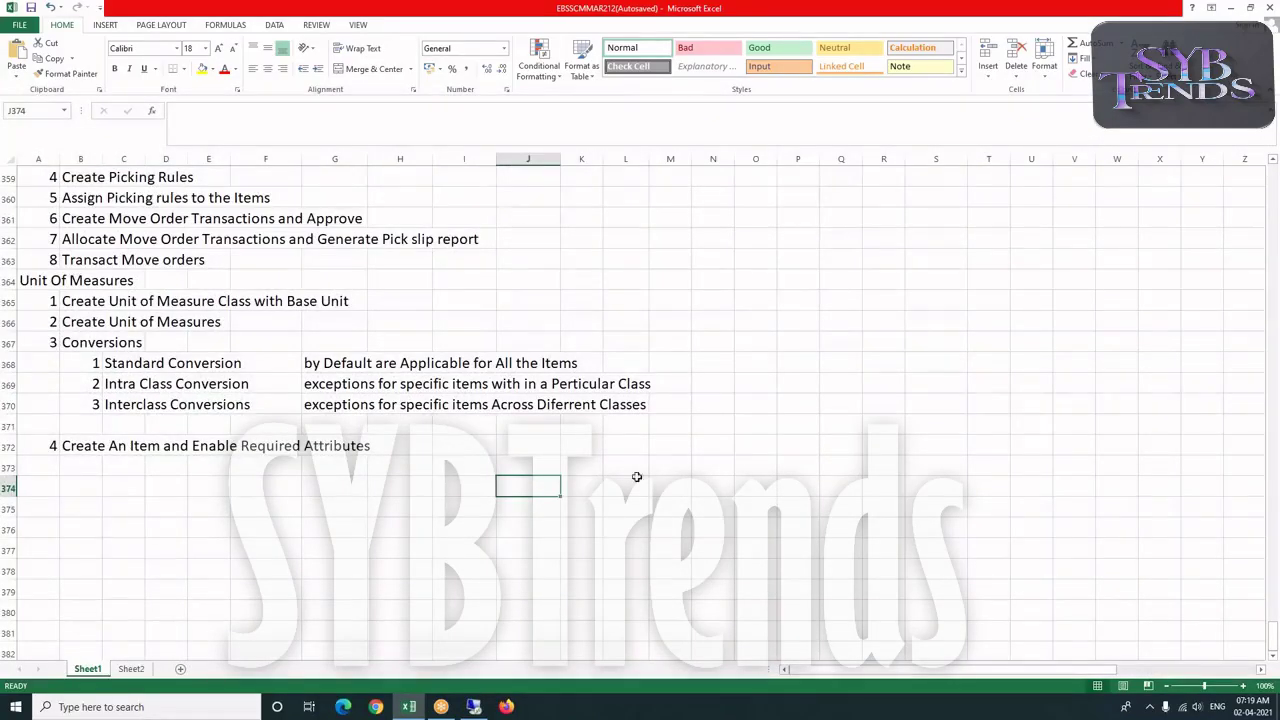
pyautogui.click(754, 404)
pyautogui.click(806, 359)
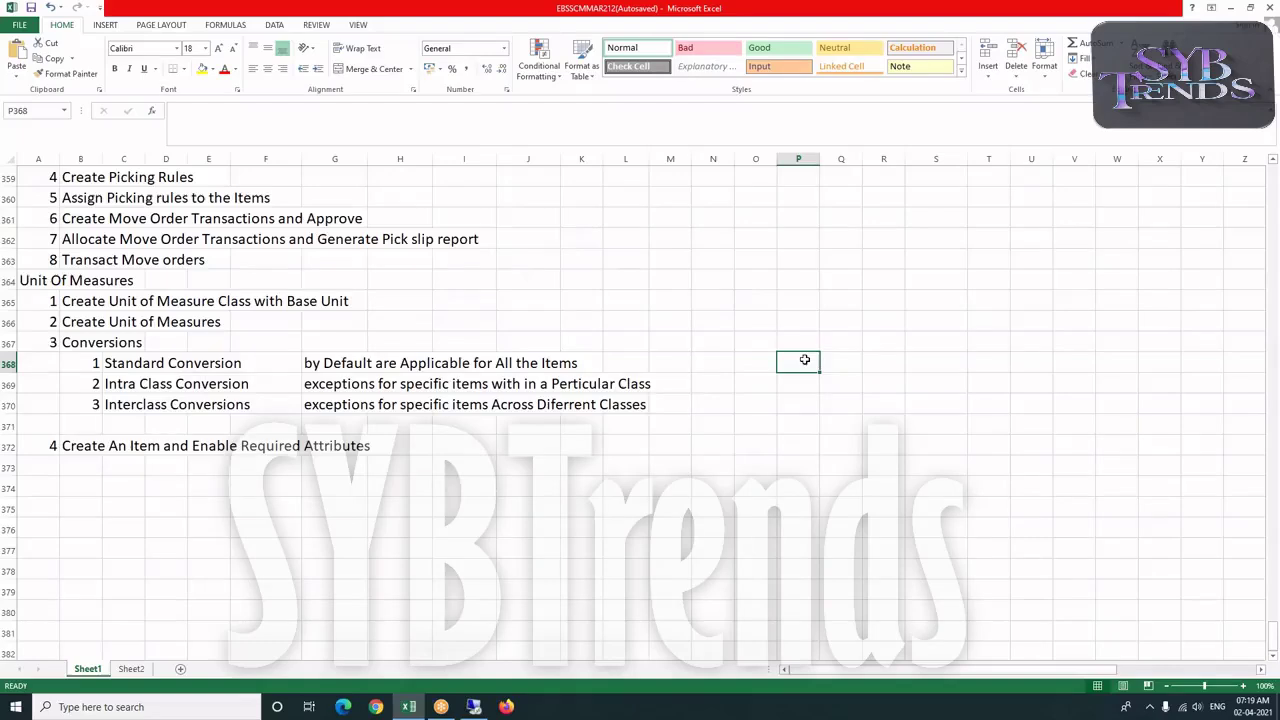
pyautogui.moveTo(819, 159); pyautogui.dragTo(833, 189)
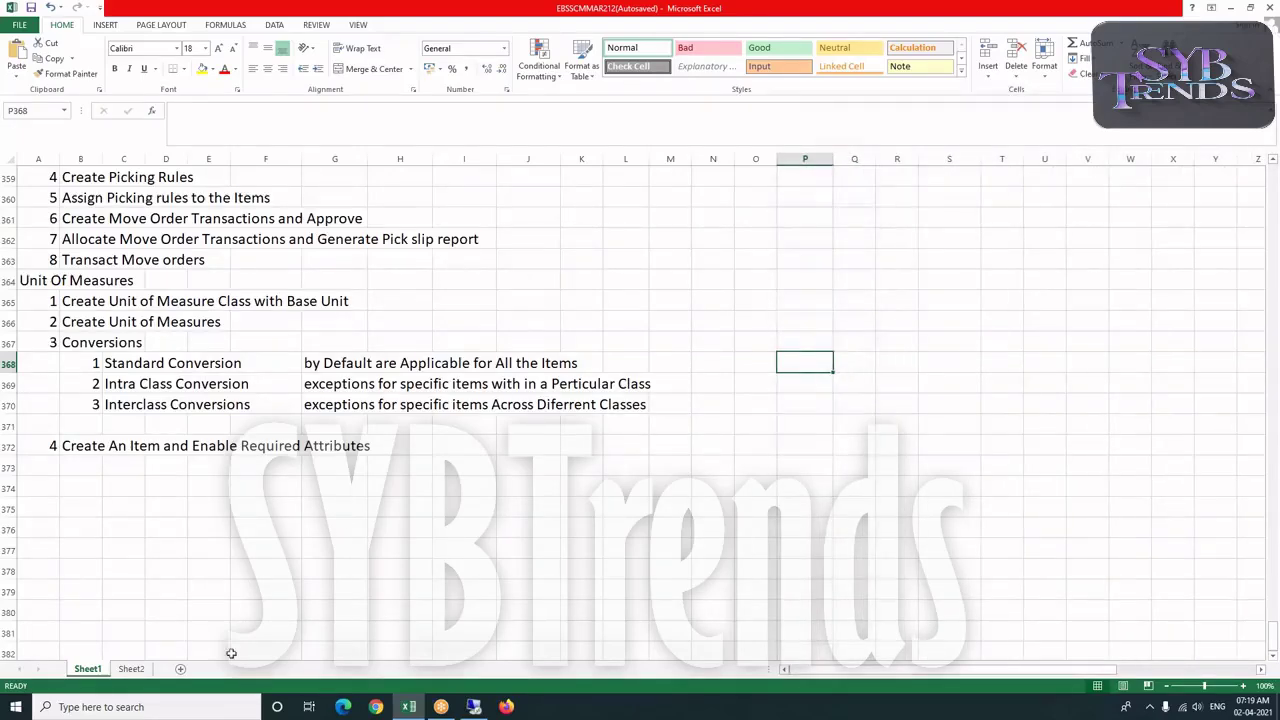
# Open Calculator, compute 1 ÷ 950 in scientific mode and select the result
pyautogui.click(16, 712)
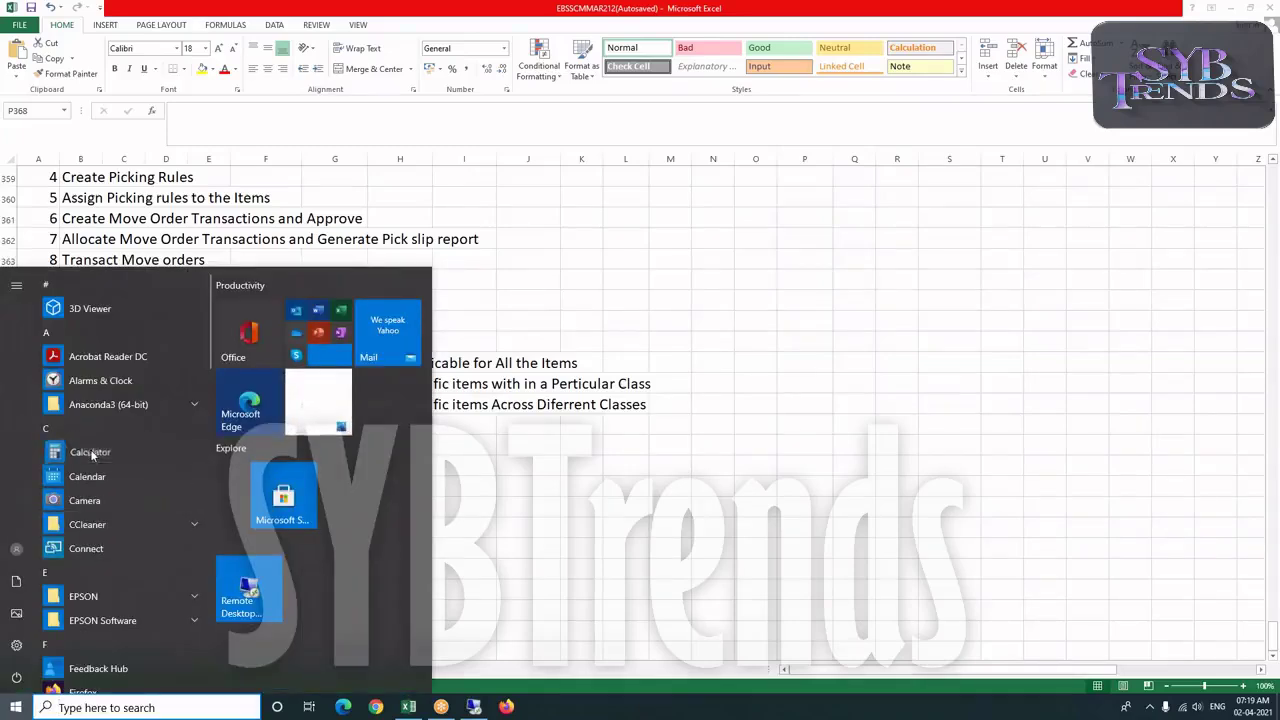
pyautogui.click(90, 452)
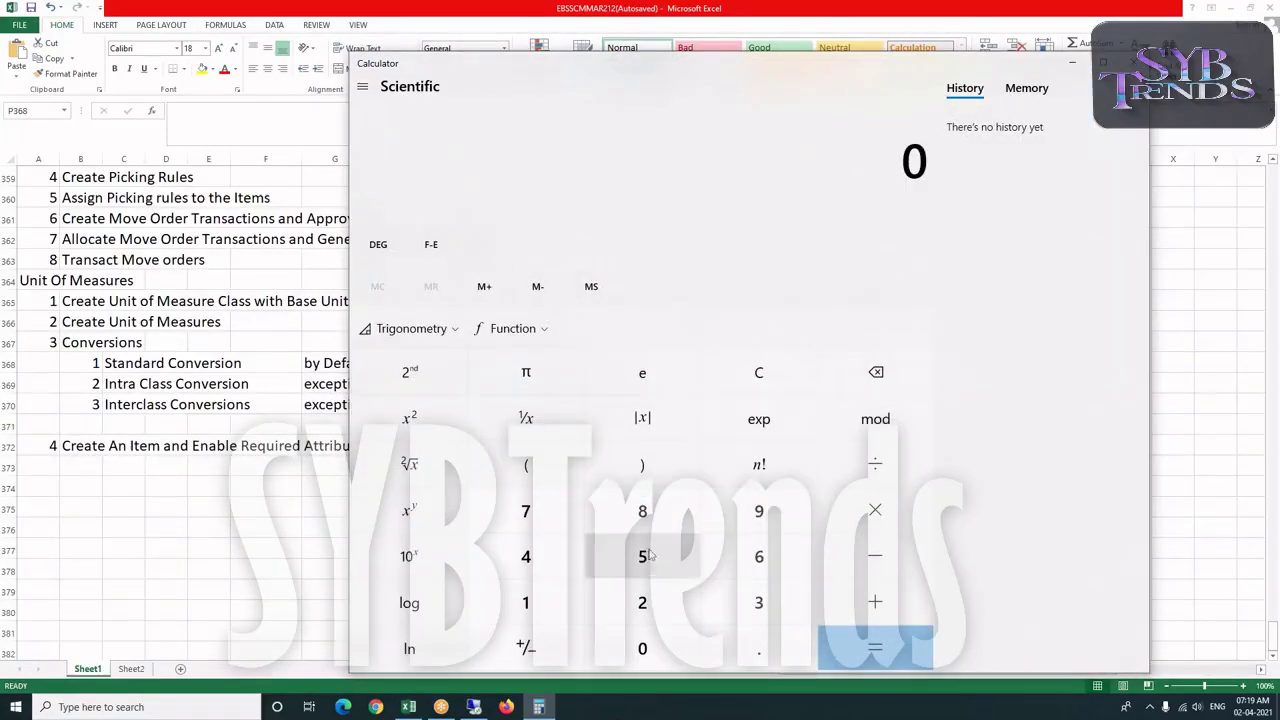
pyautogui.click(515, 600)
pyautogui.click(887, 470)
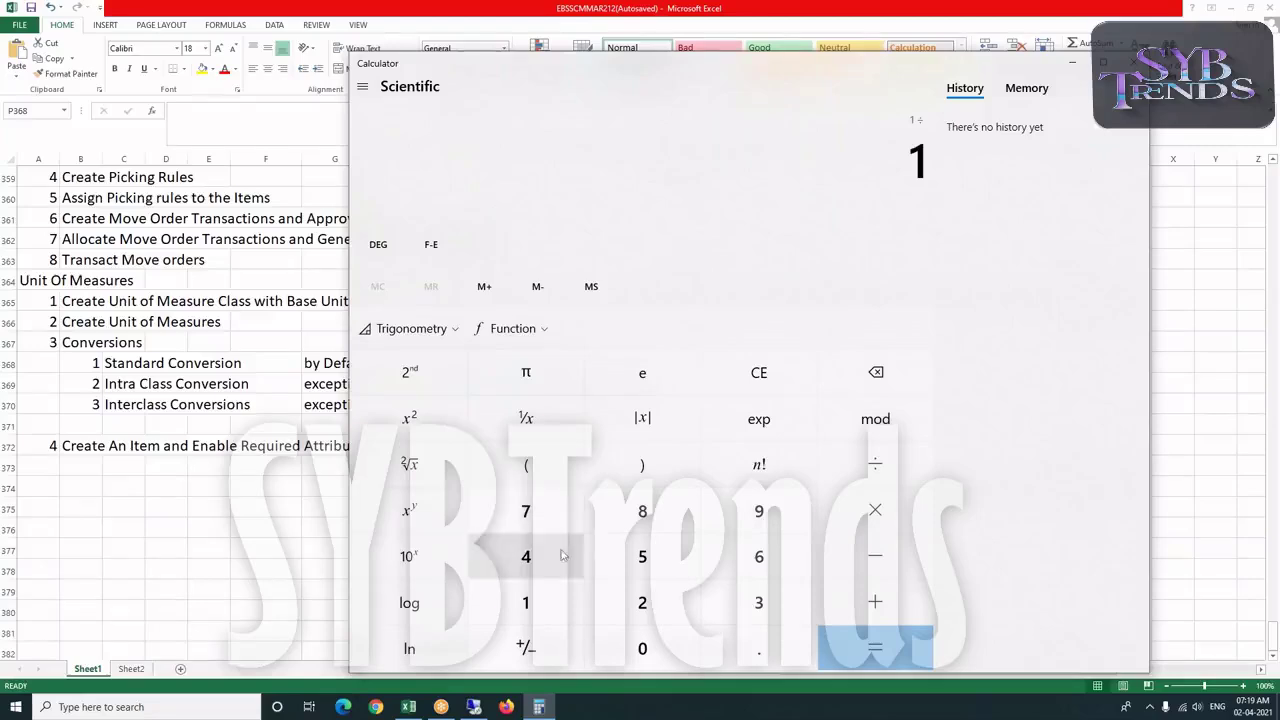
pyautogui.click(762, 514)
pyautogui.click(642, 558)
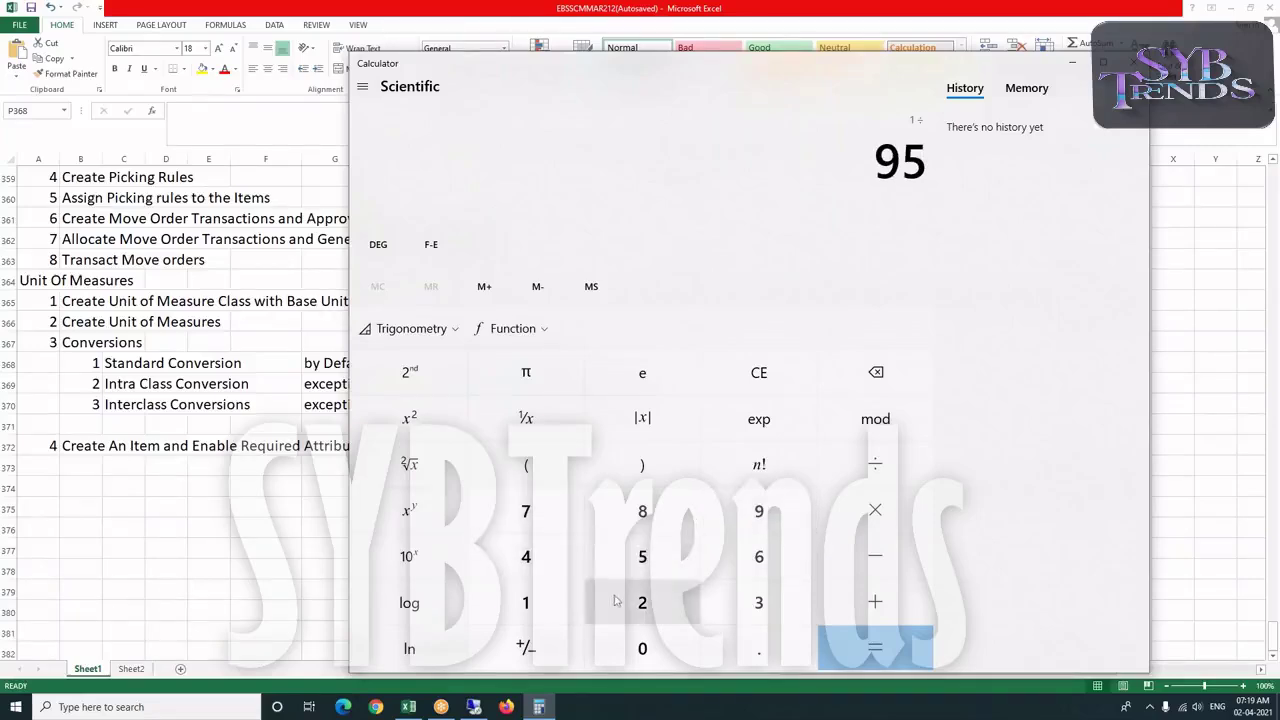
pyautogui.click(642, 648)
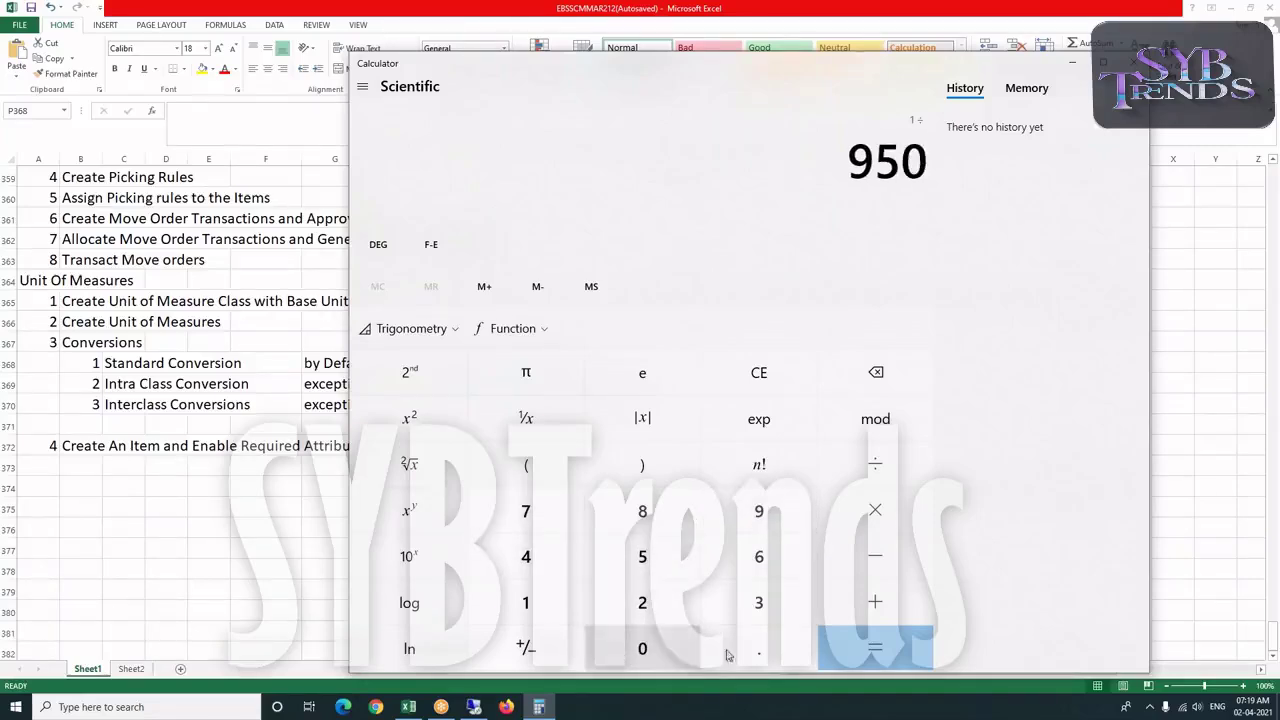
pyautogui.click(857, 647)
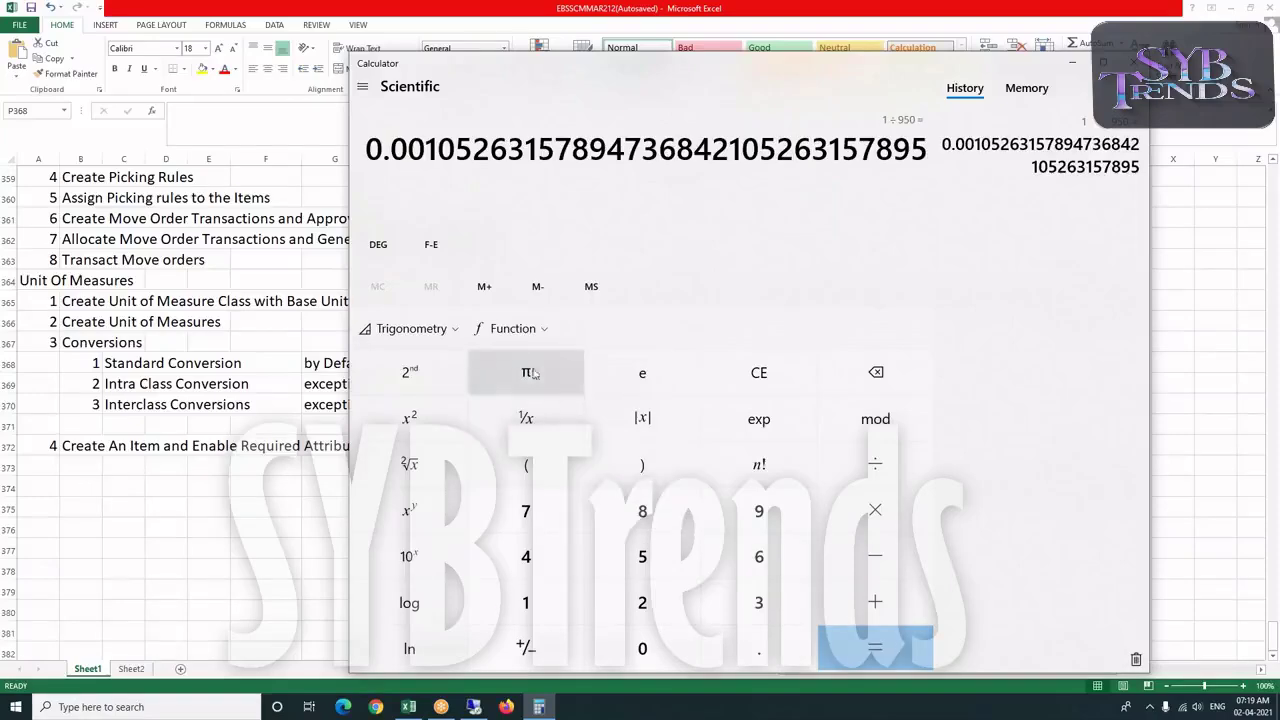
pyautogui.moveTo(368, 148); pyautogui.dragTo(931, 155)
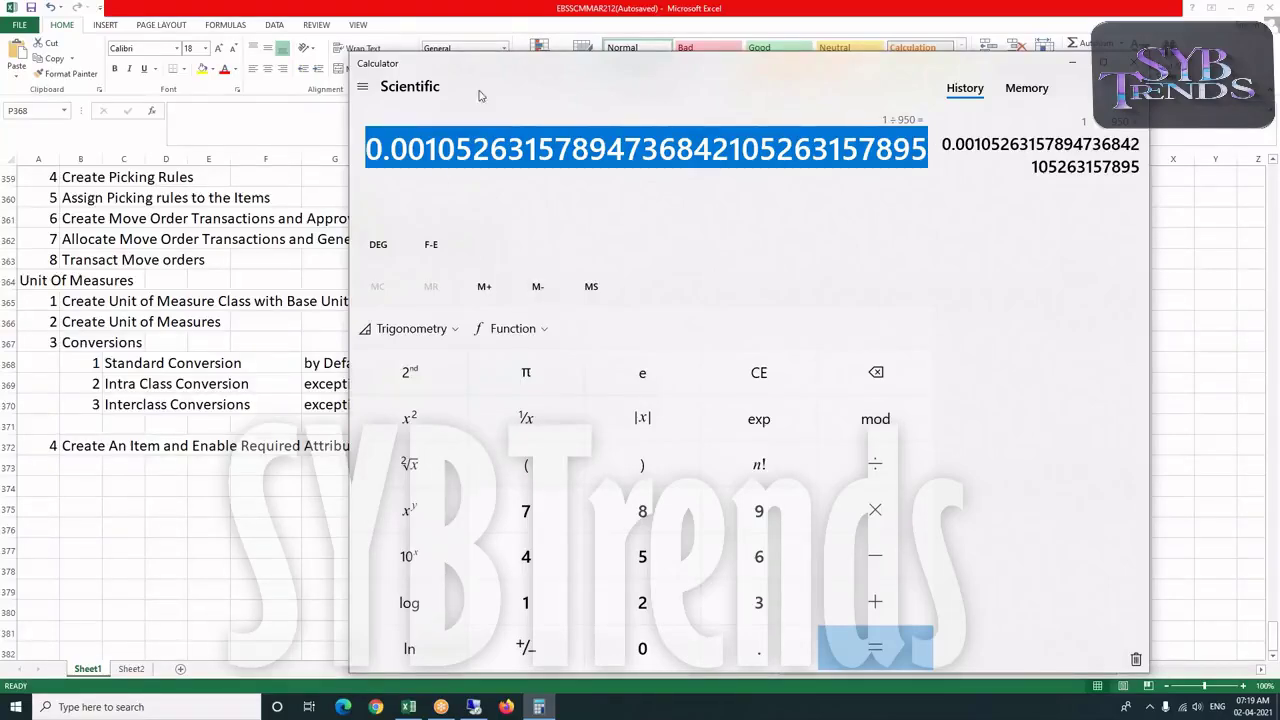
# Switch the calculator to Standard mode, calculate 1 ÷ 950 again and copy the result
pyautogui.click(364, 88)
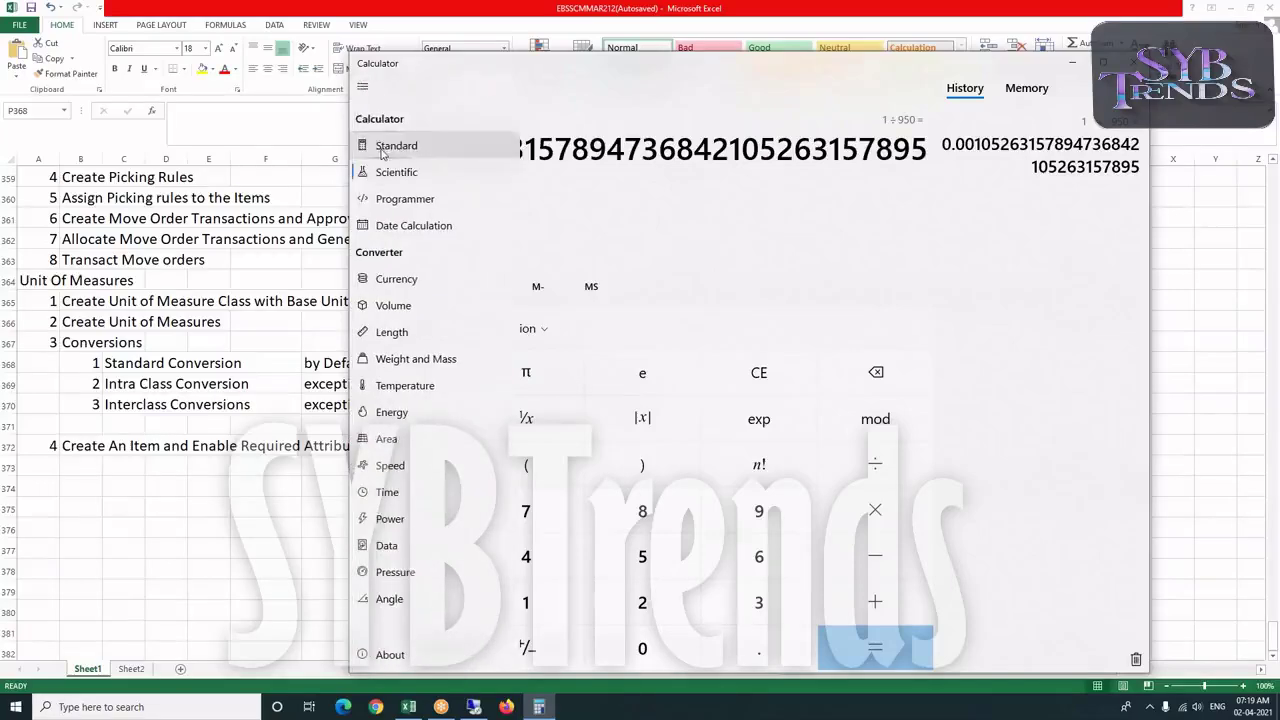
pyautogui.click(380, 147)
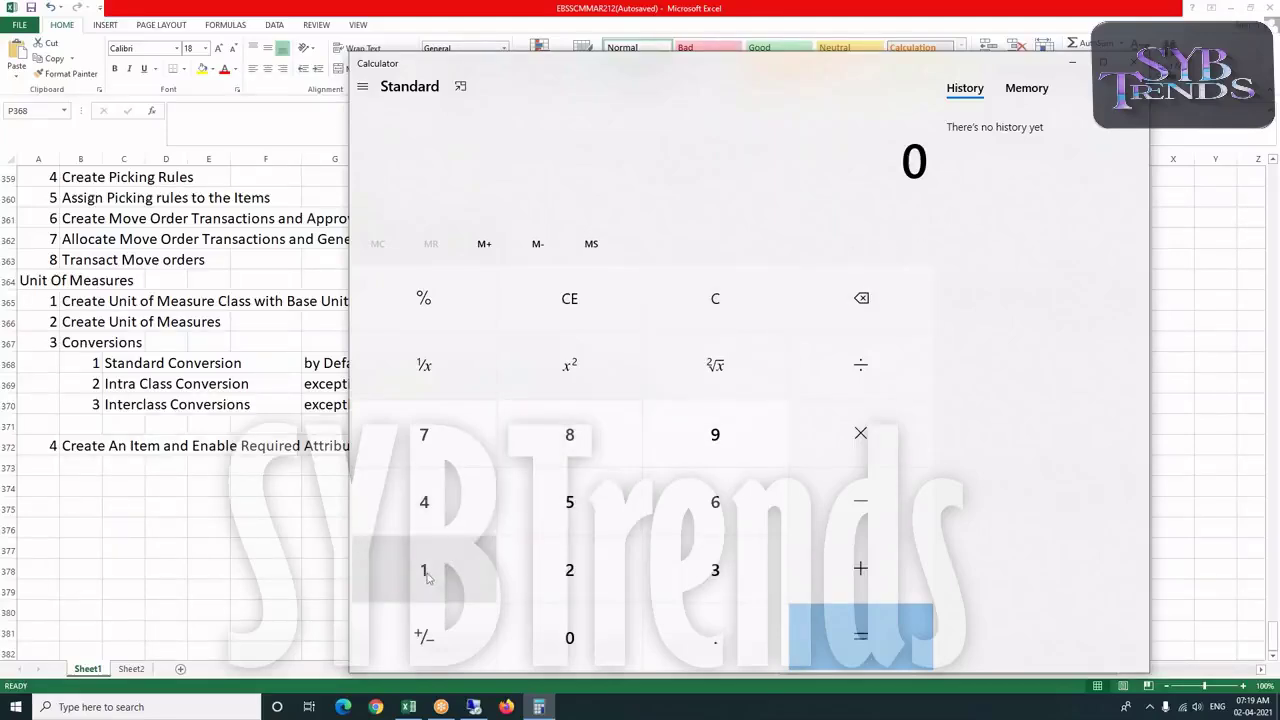
pyautogui.click(425, 575)
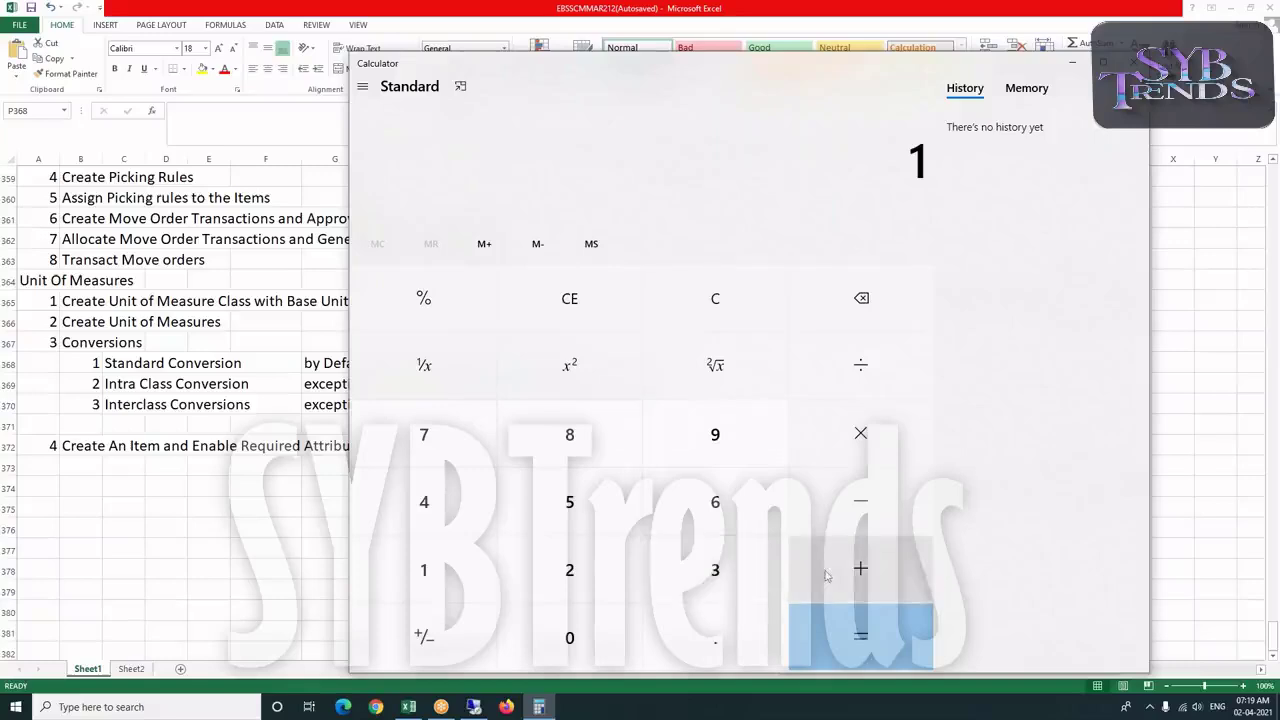
pyautogui.click(890, 369)
pyautogui.click(742, 437)
pyautogui.click(570, 501)
pyautogui.click(567, 638)
pyautogui.click(858, 636)
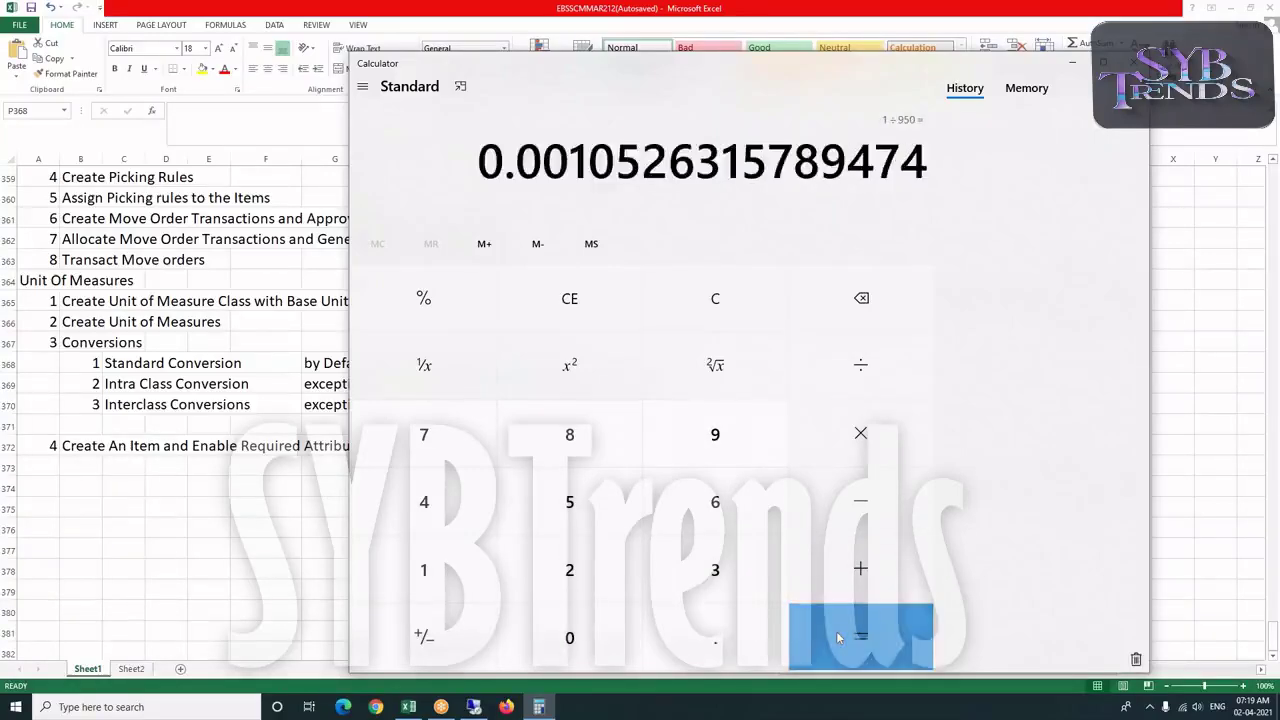
pyautogui.moveTo(476, 165); pyautogui.dragTo(944, 173)
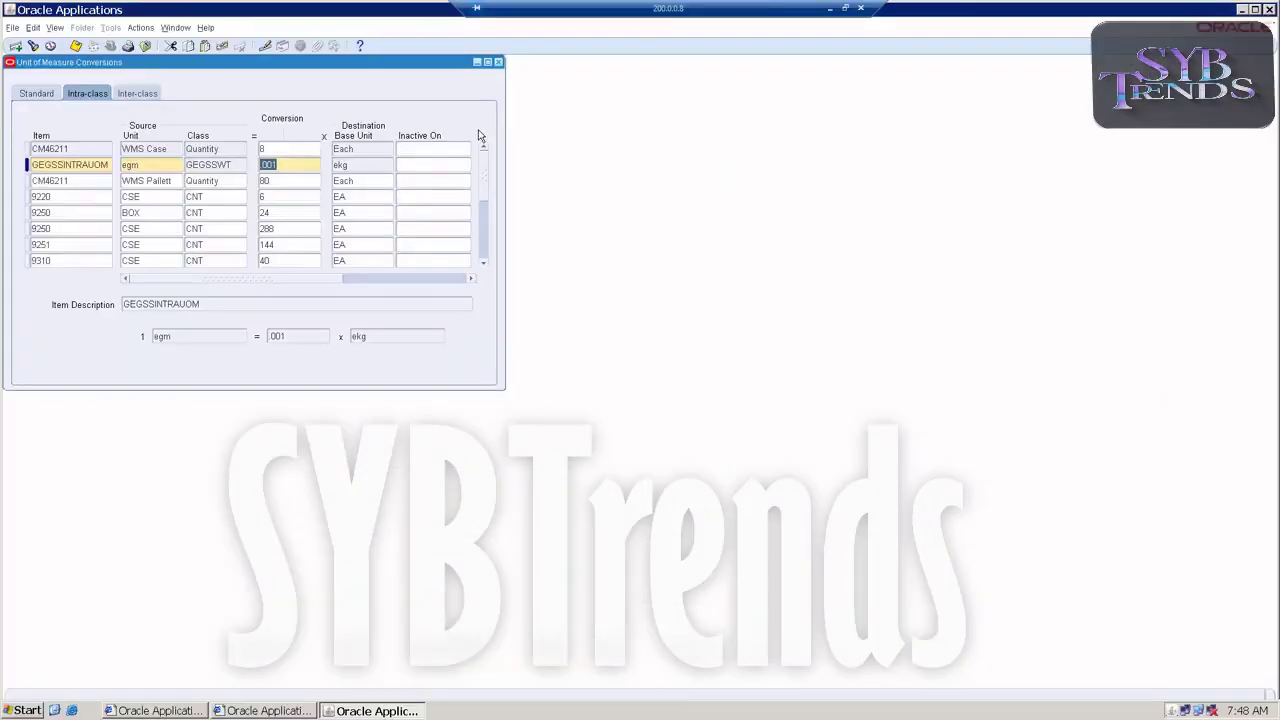
# In Oracle, replace the GEGSSINTRAUOM intra-class conversion with the copied value 0.0010526315789474 and save the record
pyautogui.hotkey('ctrl', 'v')
pyautogui.click(299, 167)
pyautogui.moveTo(311, 165); pyautogui.dragTo(216, 175)
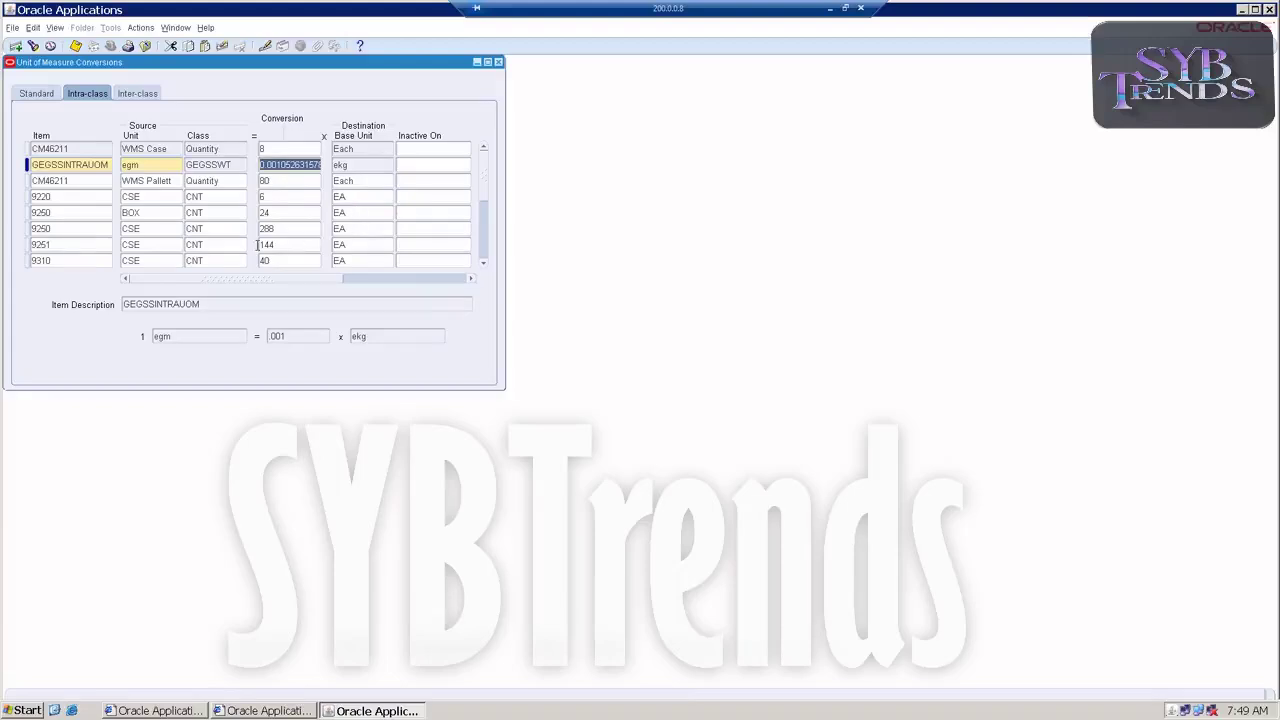
pyautogui.click(165, 340)
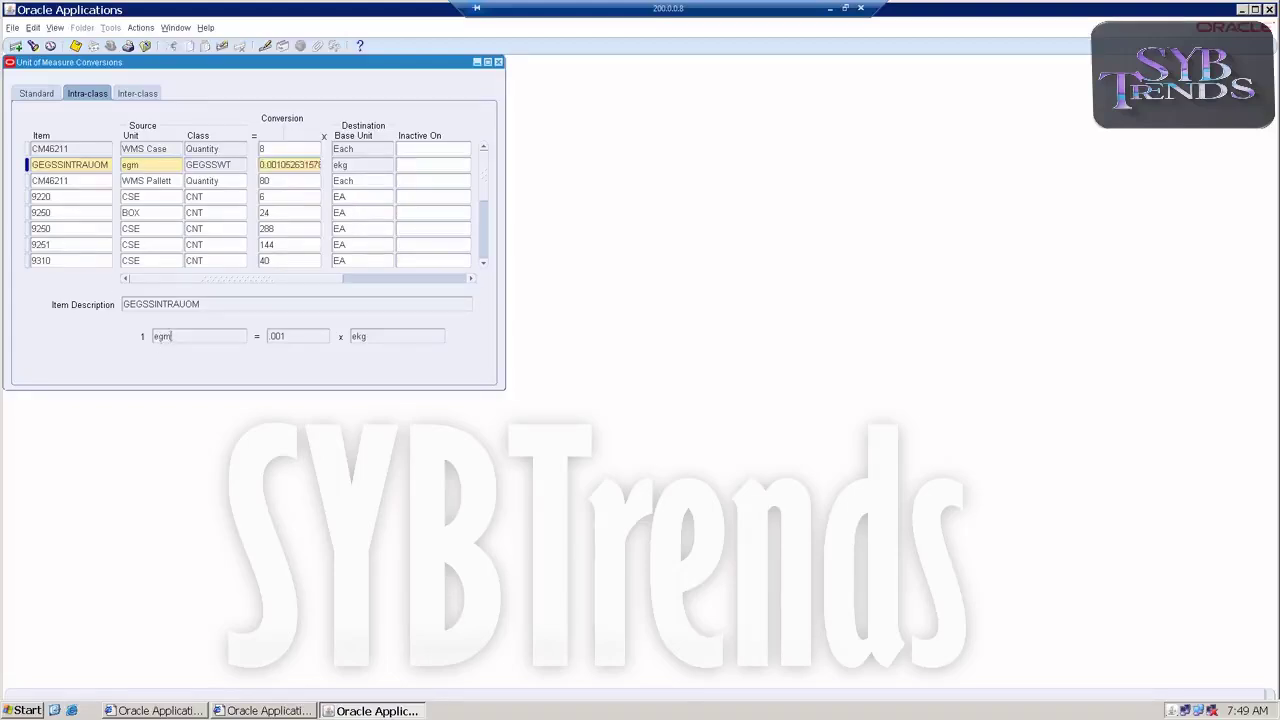
pyautogui.click(698, 408)
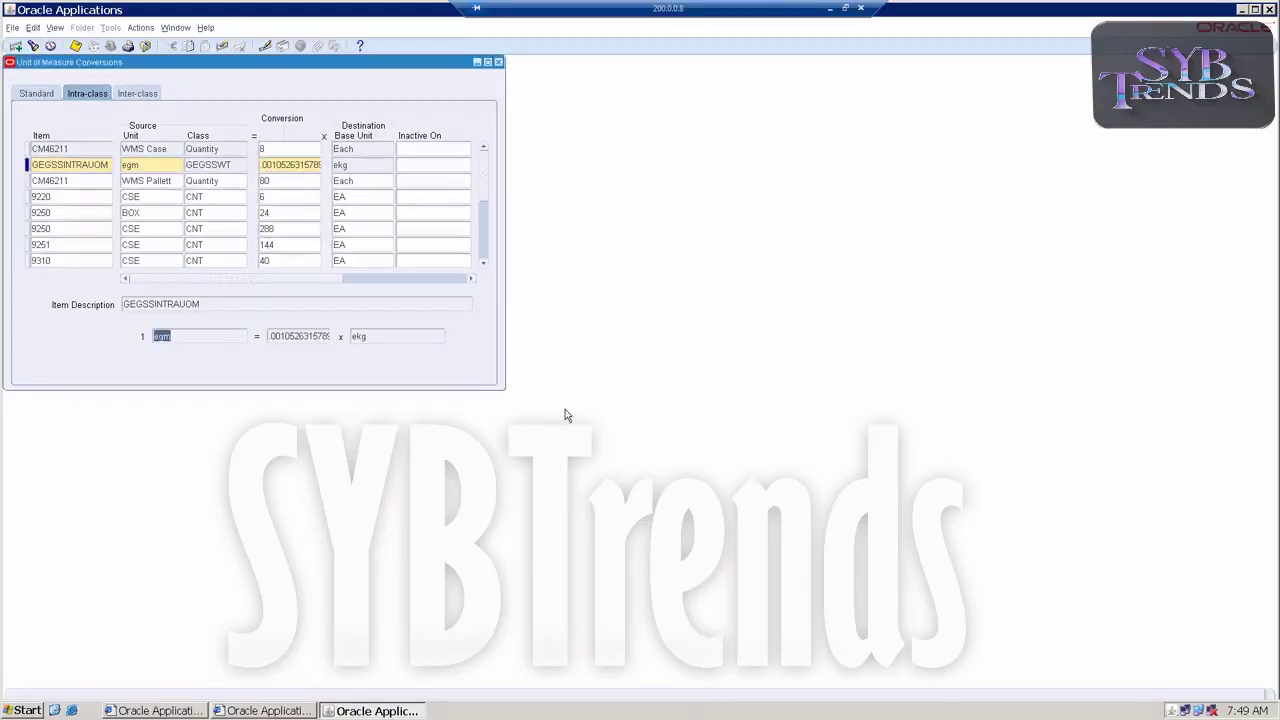
pyautogui.click(75, 45)
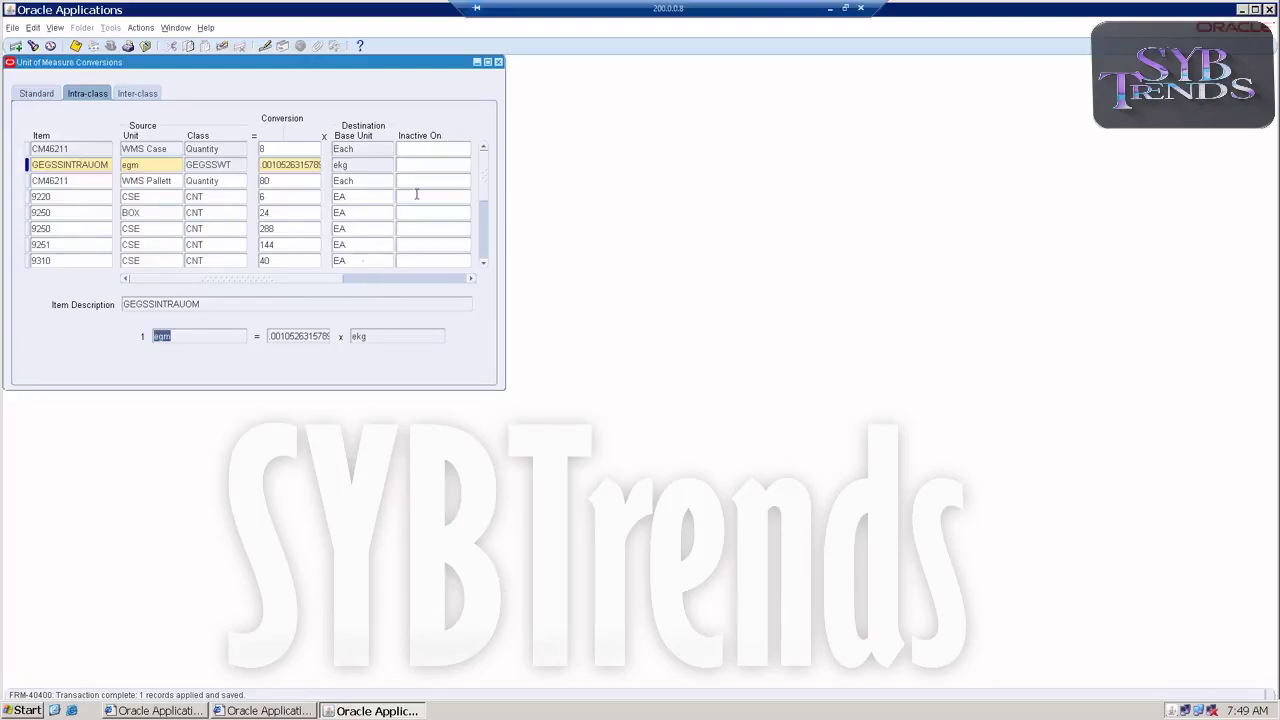
# Close the conversions form, collapse Setup and open the Miscellaneous Transaction form from the Transactions functions
pyautogui.click(498, 62)
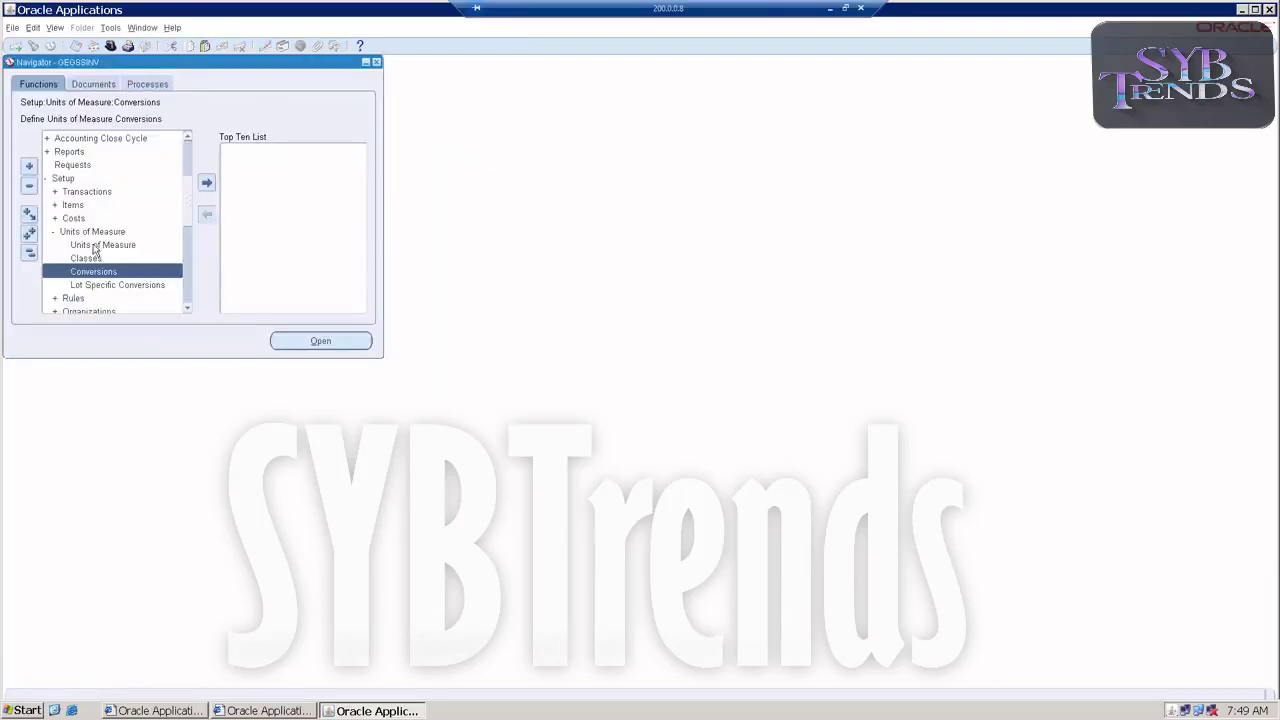
pyautogui.doubleClick(60, 179)
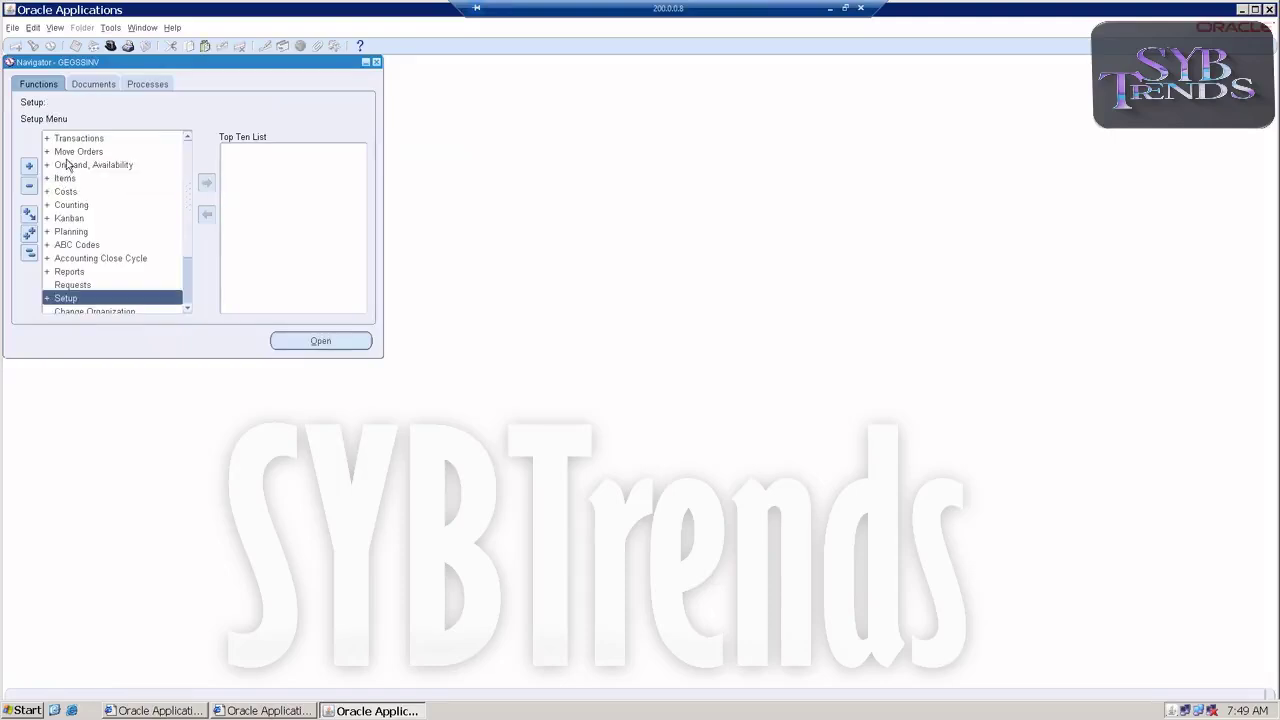
pyautogui.doubleClick(72, 143)
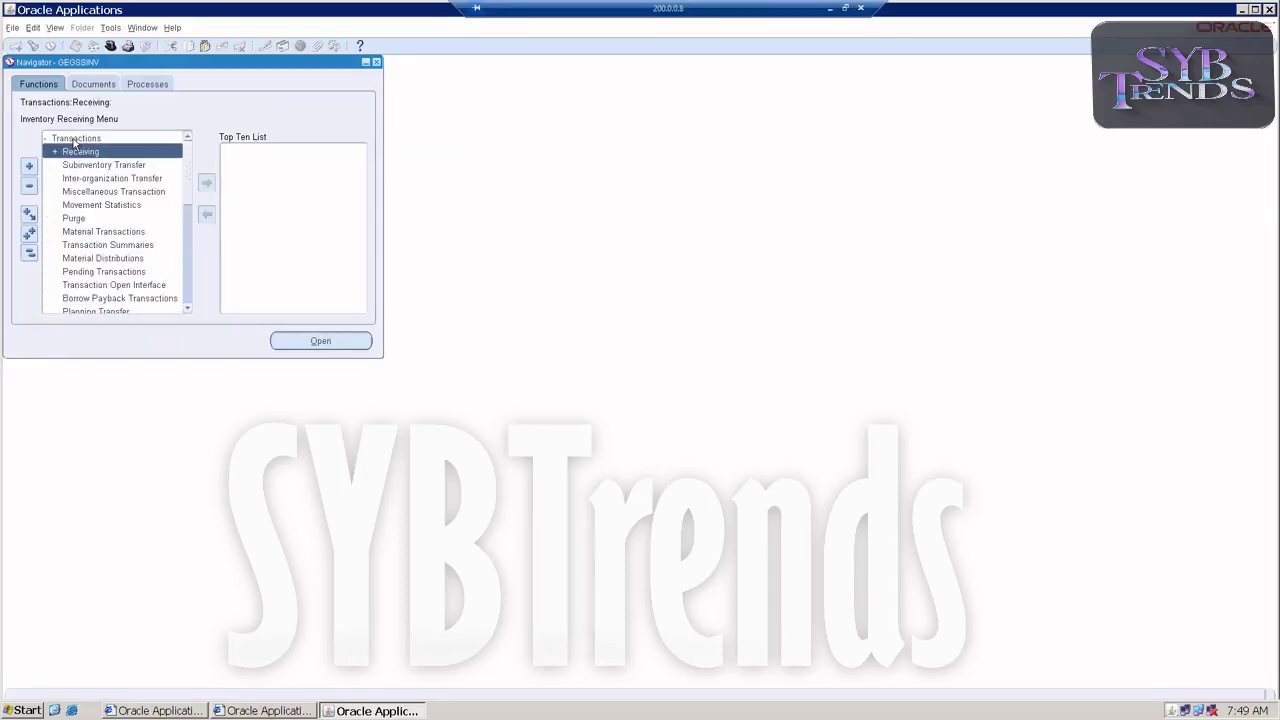
pyautogui.click(80, 191)
pyautogui.doubleClick(104, 189)
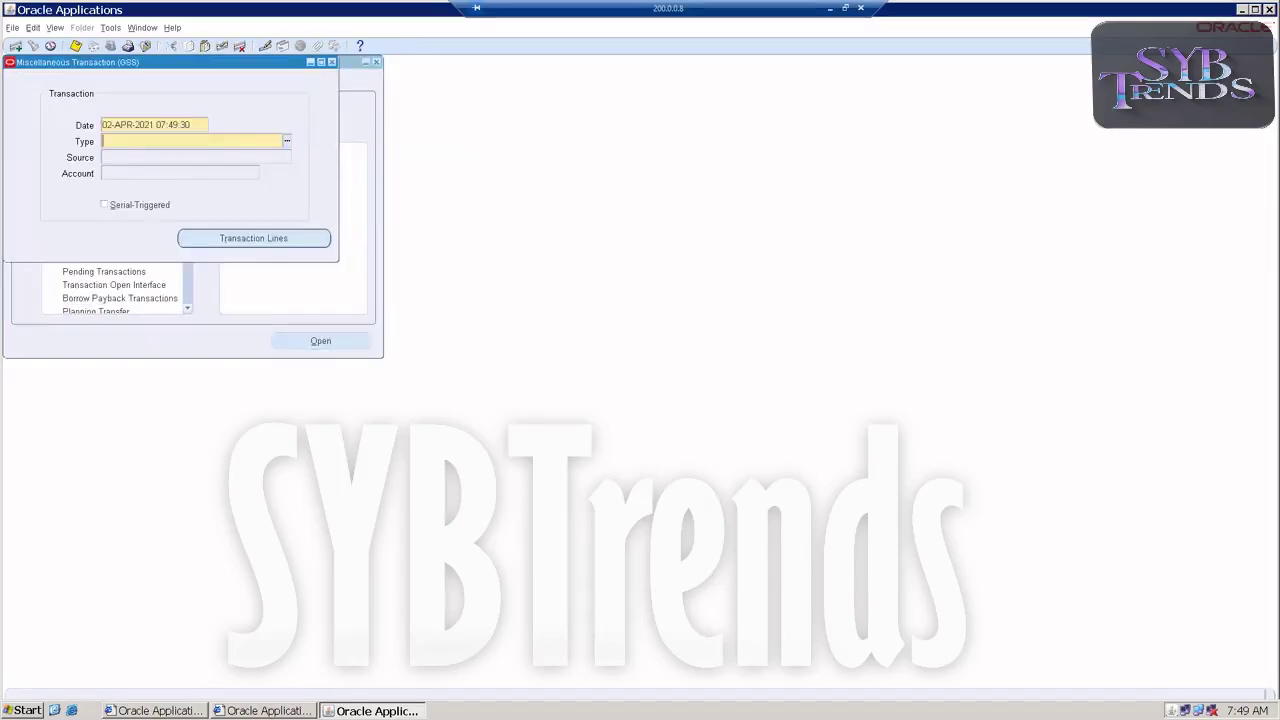
# Set the transaction type to Miscellaneous receipt and fill in all segments of the Account field
pyautogui.write('mi')
pyautogui.press('Tab')
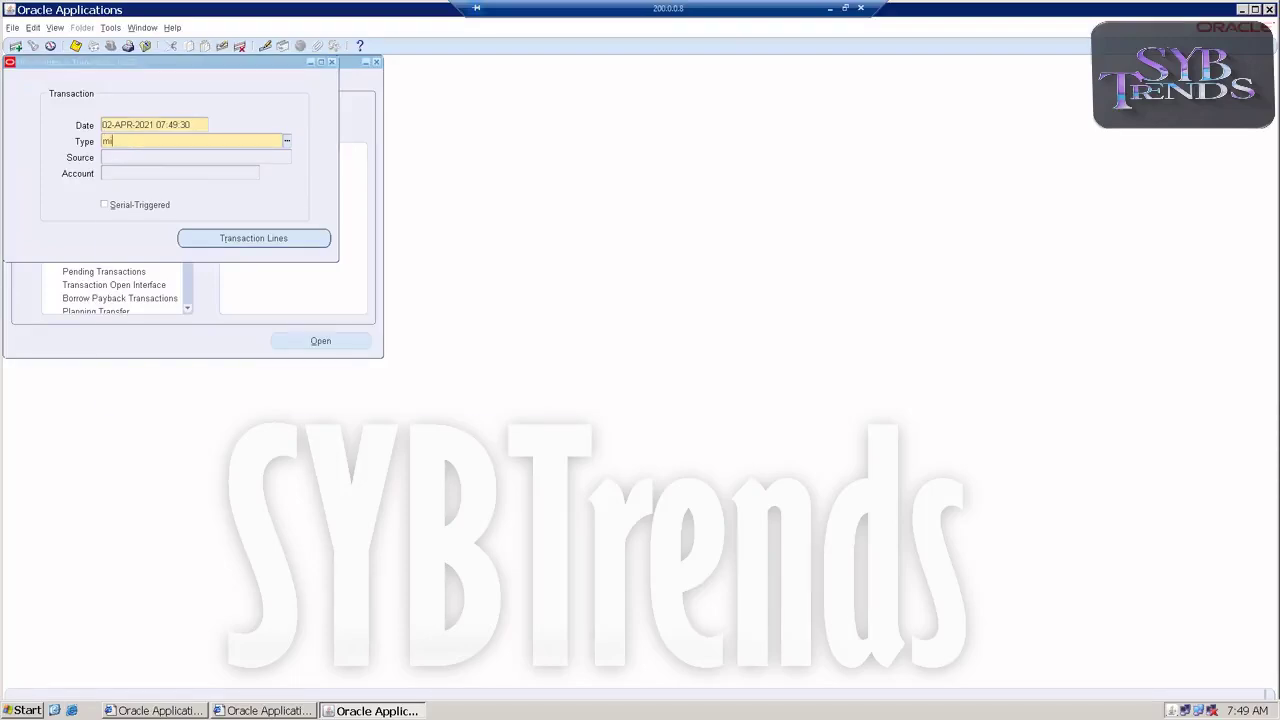
pyautogui.doubleClick(126, 255)
pyautogui.click(137, 172)
pyautogui.write('101')
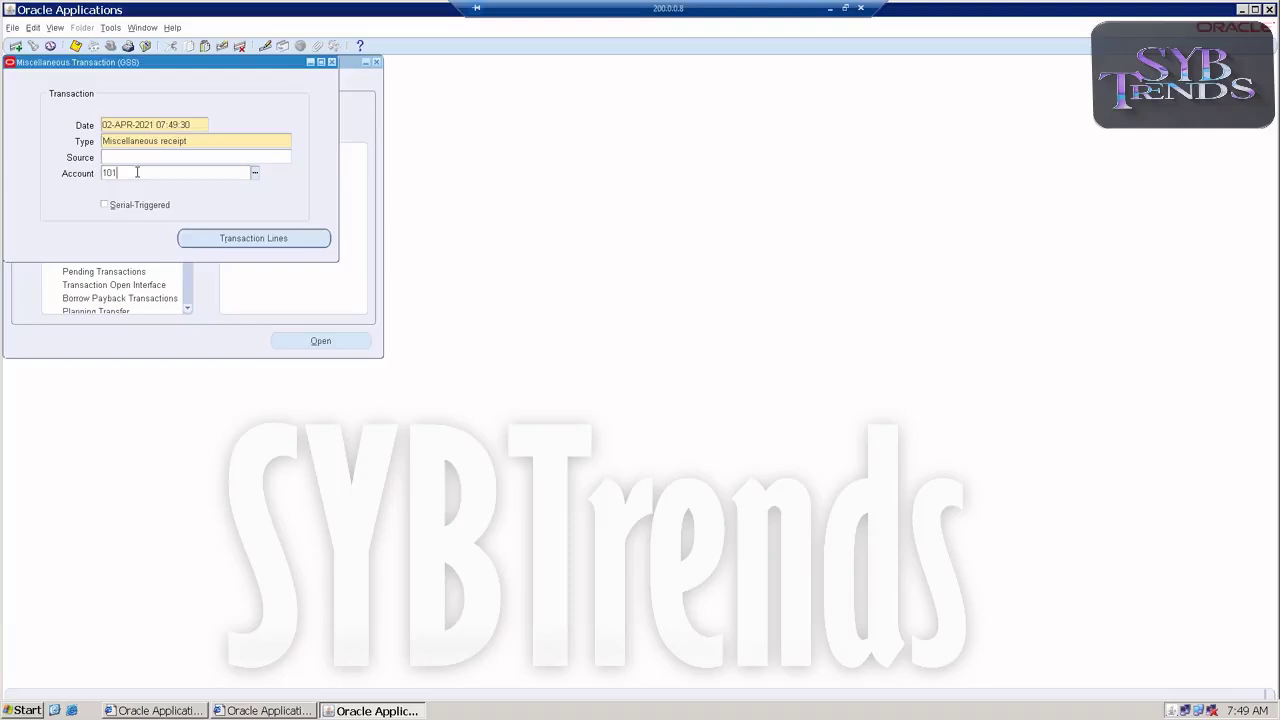
pyautogui.press('Tab')
pyautogui.write('000')
pyautogui.press('Tab')
pyautogui.write('000')
pyautogui.press('Tab')
pyautogui.write('000')
pyautogui.press('Tab')
pyautogui.write('000.0')
pyautogui.press('Tab')
pyautogui.press('Return')
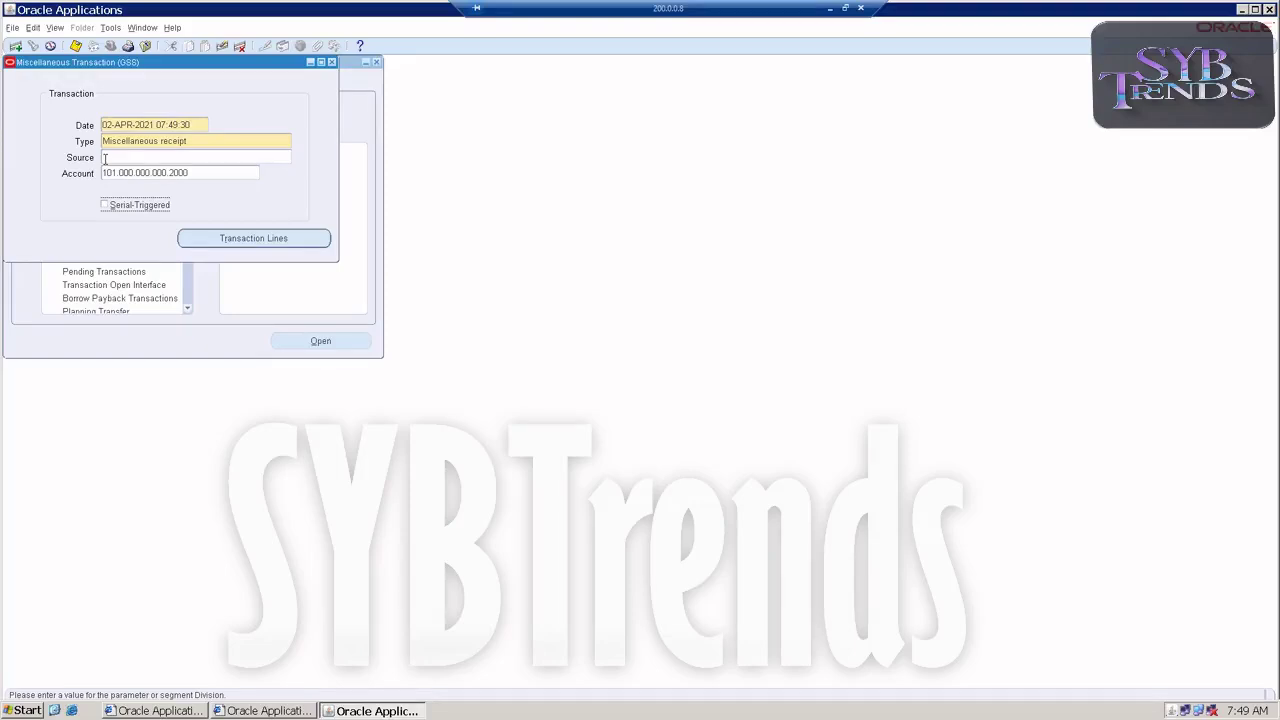
# Open the transaction lines and add a line for item GEGSSINTRAUOM with subinventory Stores
pyautogui.click(199, 236)
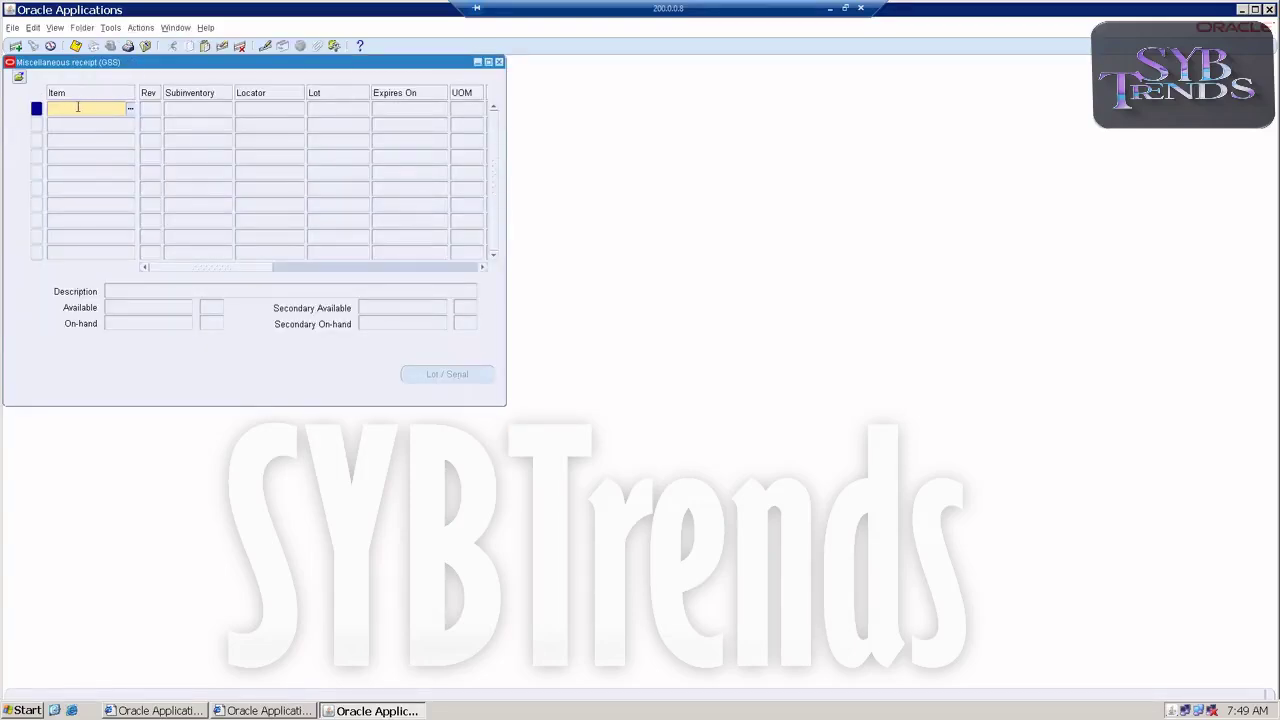
pyautogui.write('GEGSSINTRA')
pyautogui.press('Tab')
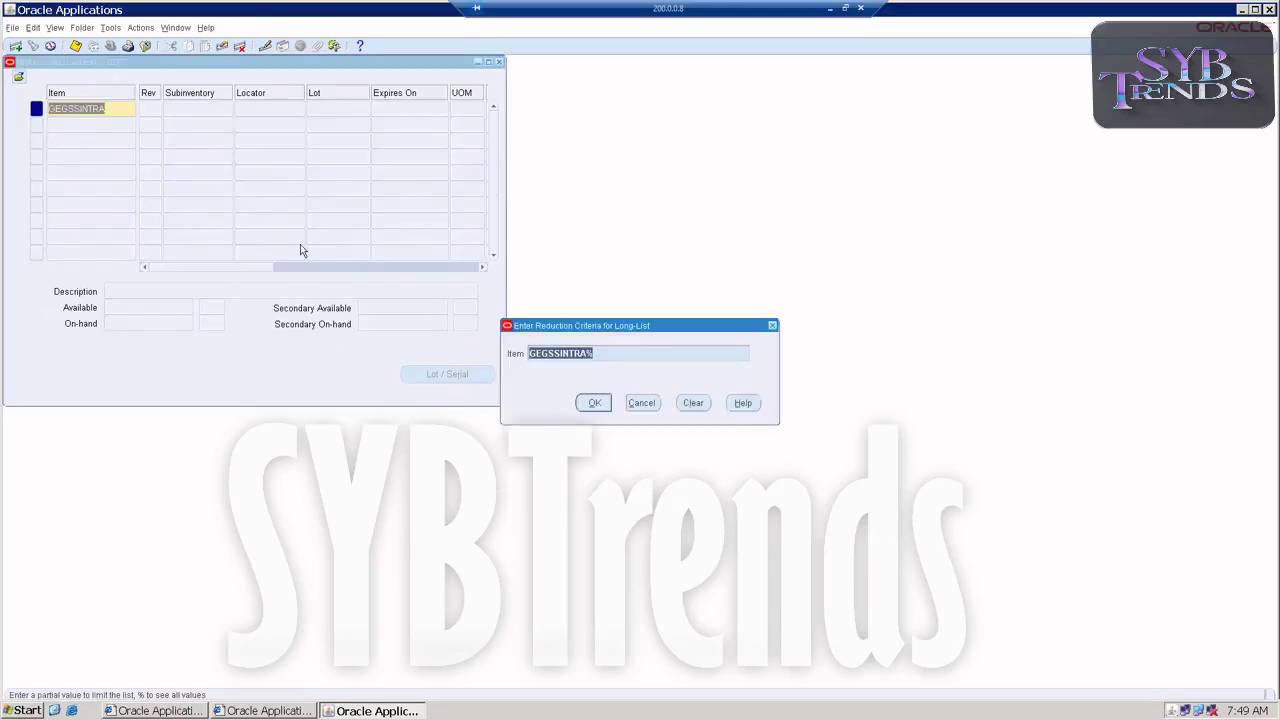
pyautogui.click(594, 402)
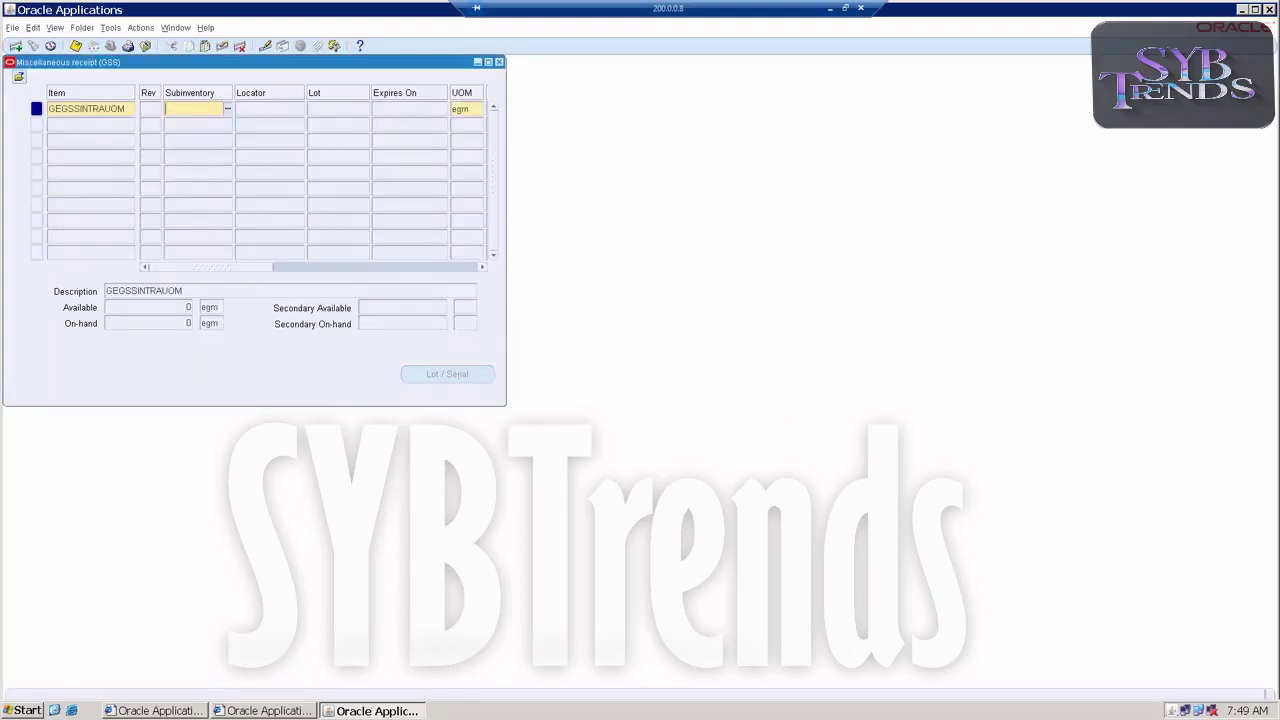
pyautogui.click(227, 108)
pyautogui.click(189, 213)
pyautogui.doubleClick(190, 213)
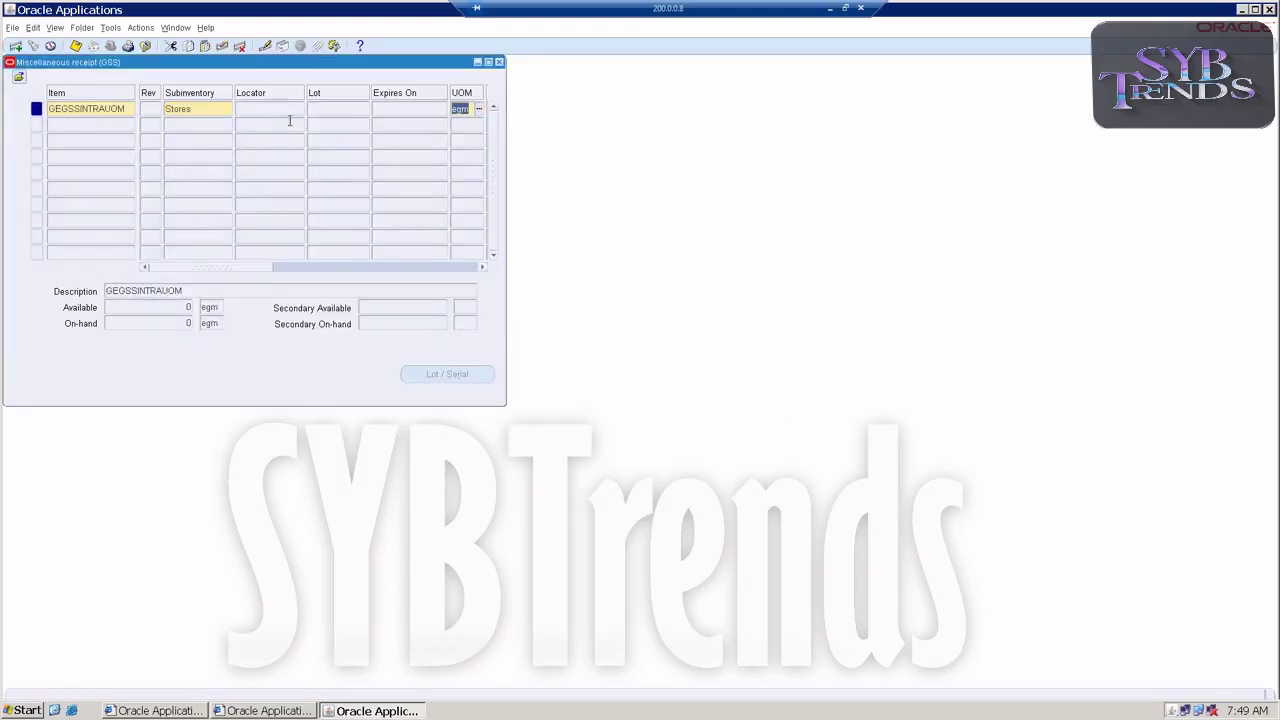
# Set the receipt line's UOM to ekg and its quantity to 10, and save the receipt
pyautogui.moveTo(240, 270); pyautogui.dragTo(273, 266)
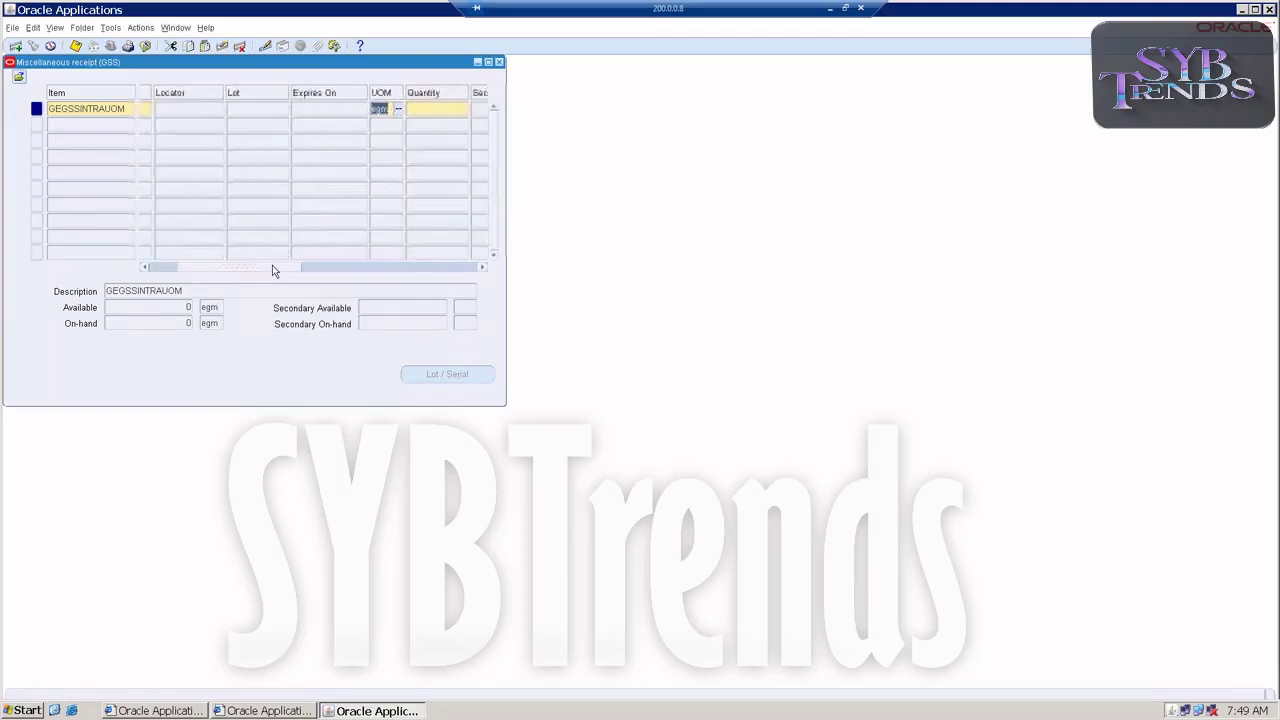
pyautogui.click(382, 108)
pyautogui.doubleClick(386, 201)
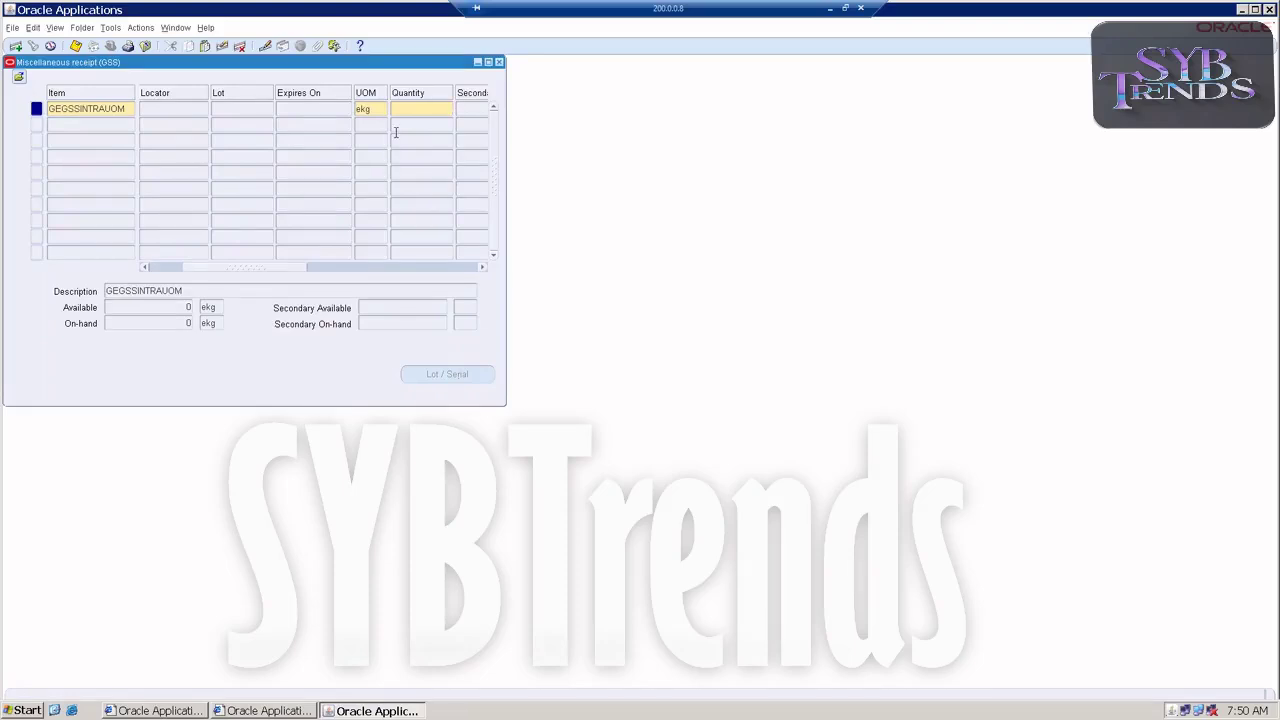
pyautogui.write('10')
pyautogui.click(75, 46)
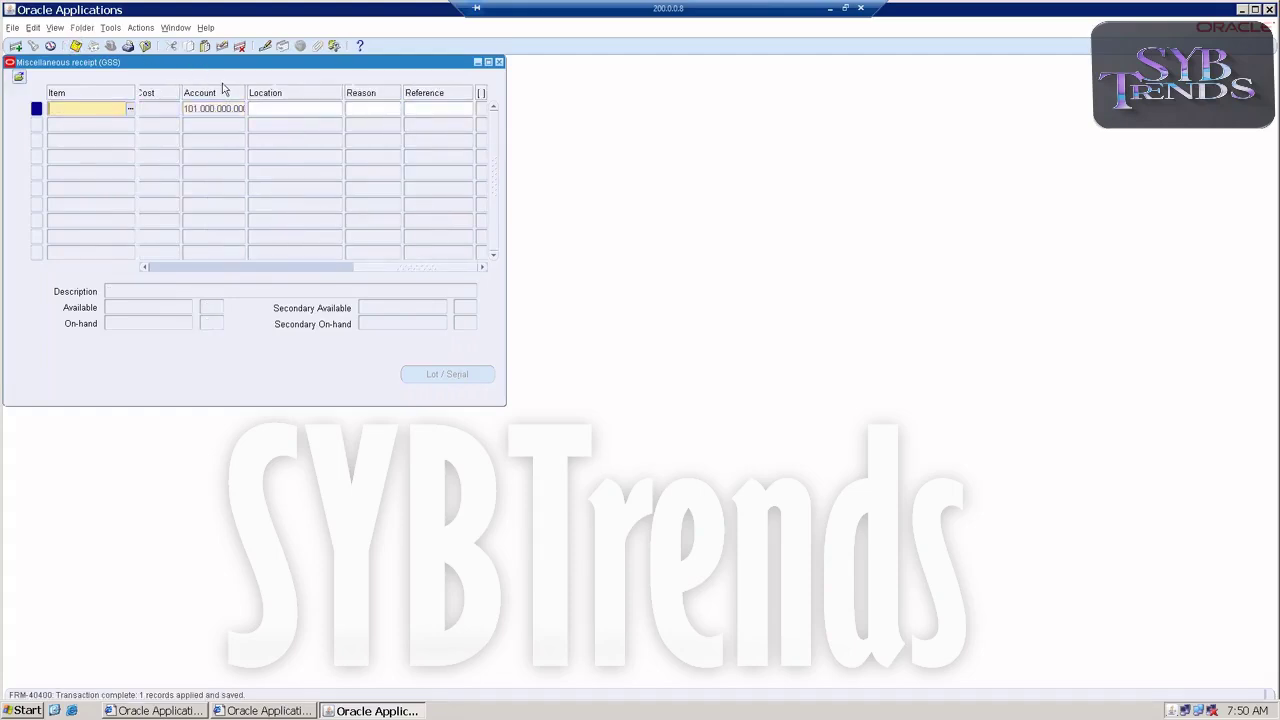
# Close both miscellaneous receipt forms, collapse Transactions and open On-hand Quantity from the On-hand, Availability functions
pyautogui.click(499, 62)
pyautogui.click(332, 62)
pyautogui.click(72, 143)
pyautogui.doubleClick(72, 141)
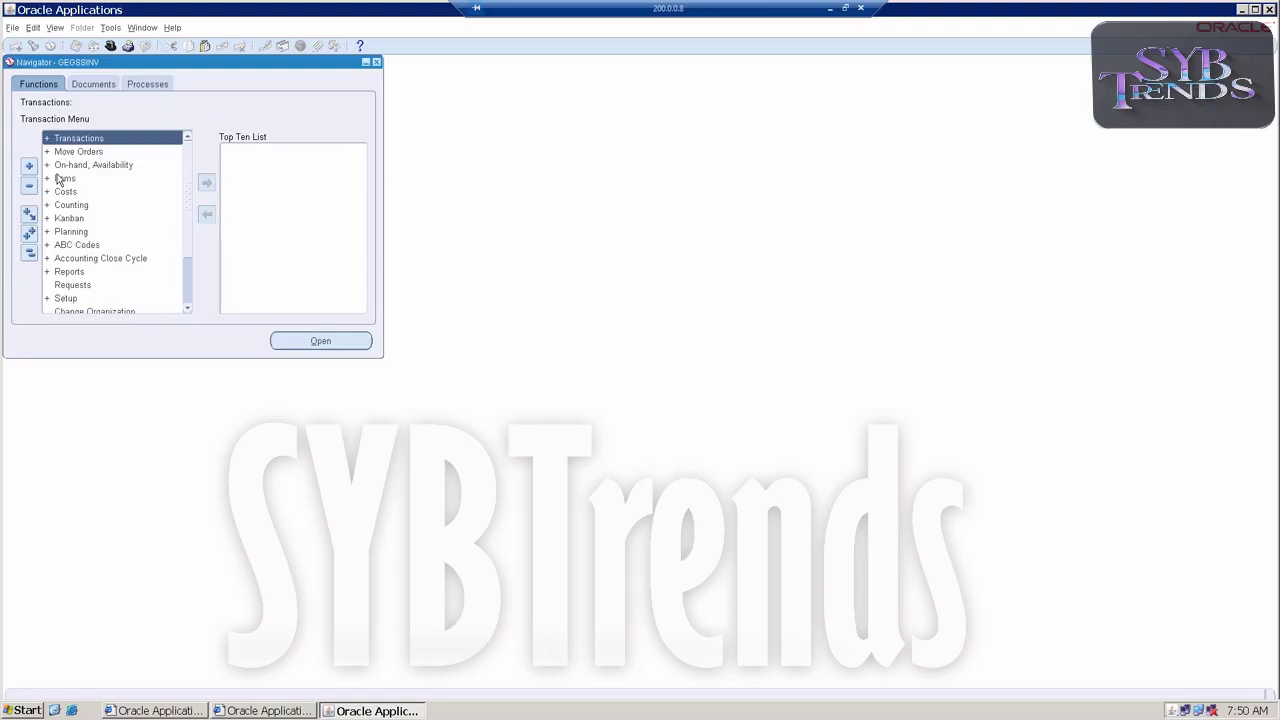
pyautogui.doubleClick(58, 166)
pyautogui.doubleClick(64, 180)
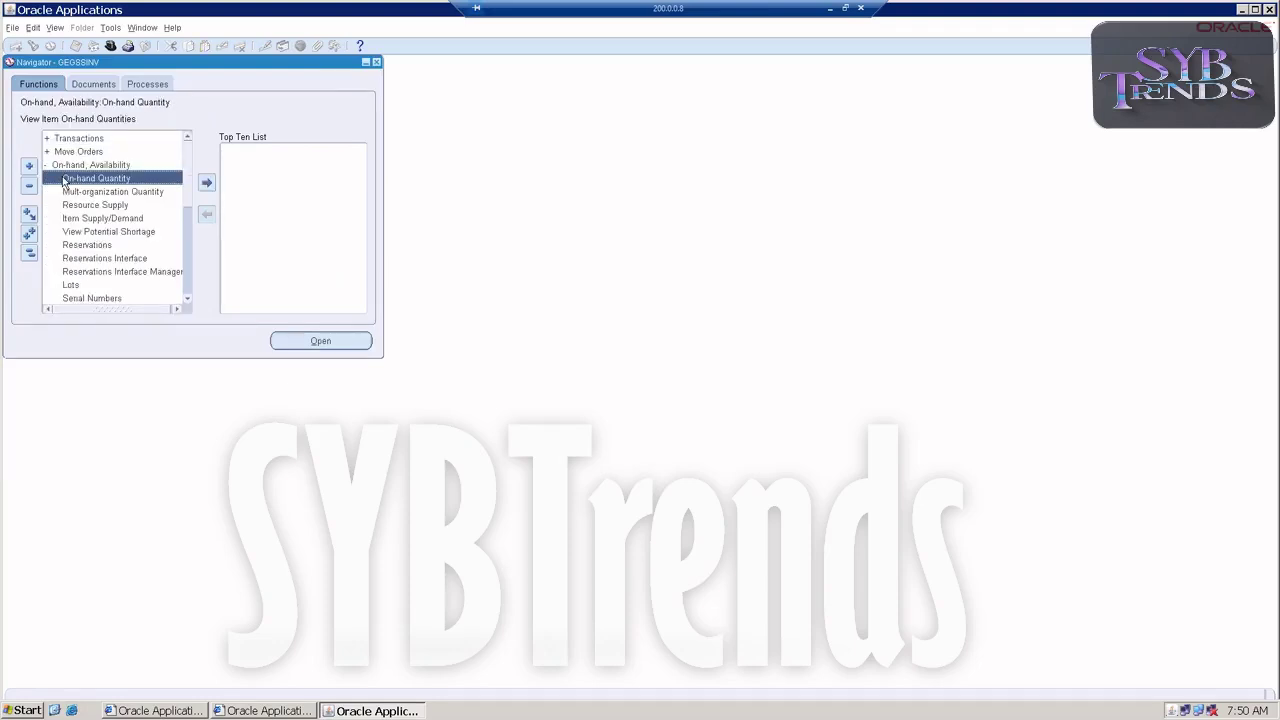
# Query the on-hand material for item GEGSSINTRAUOM in organization GSS and check its primary UOM and on-hand quantity
pyautogui.click(180, 299)
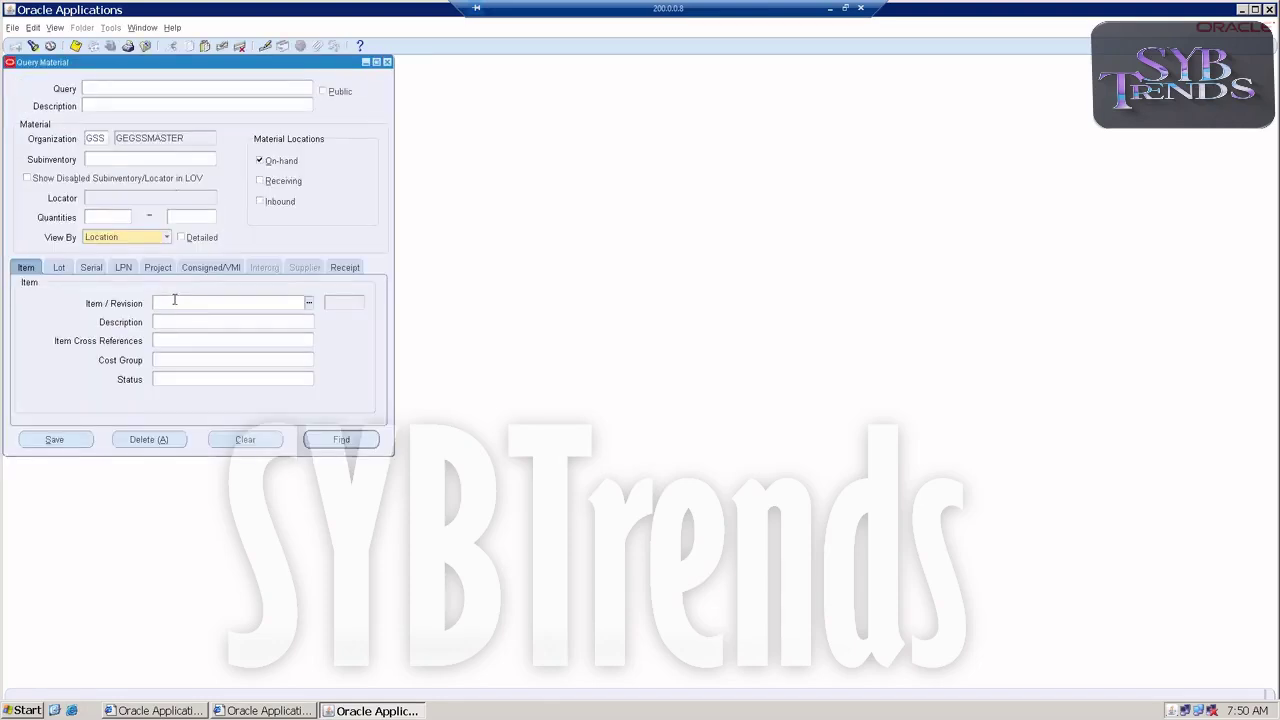
pyautogui.write('GEGSSINTRAUOM')
pyautogui.press('Tab')
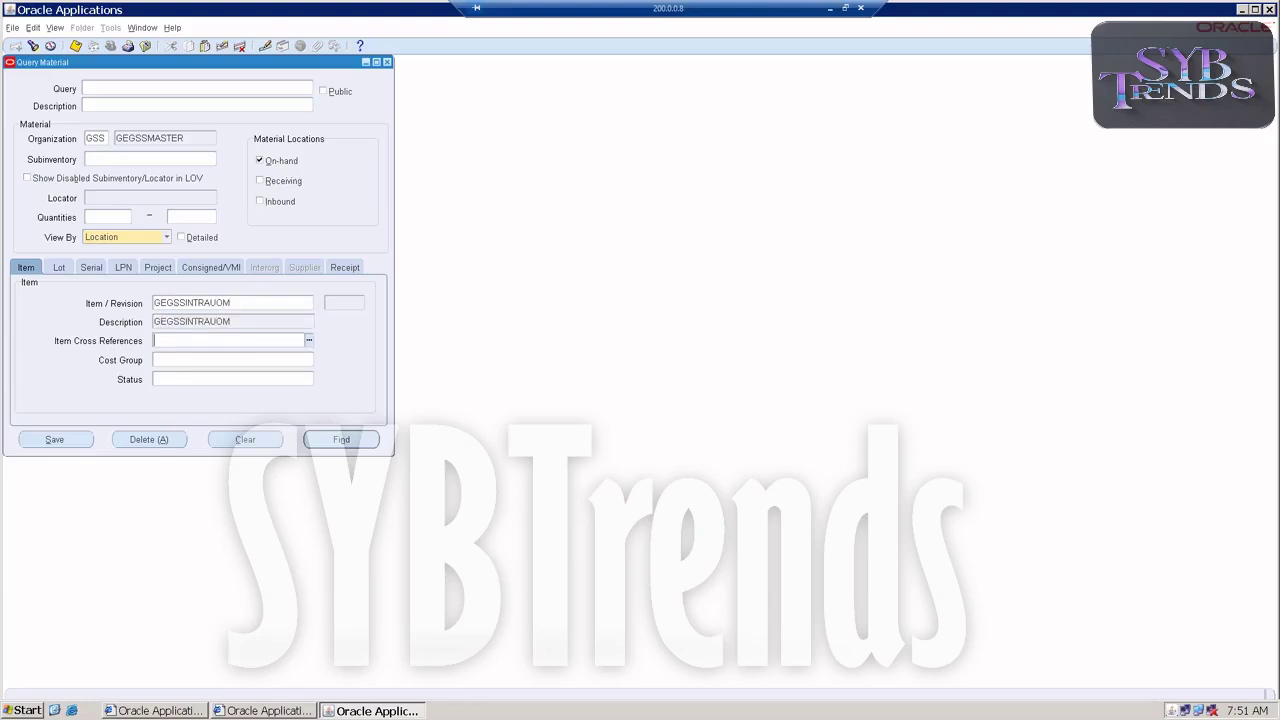
pyautogui.click(341, 439)
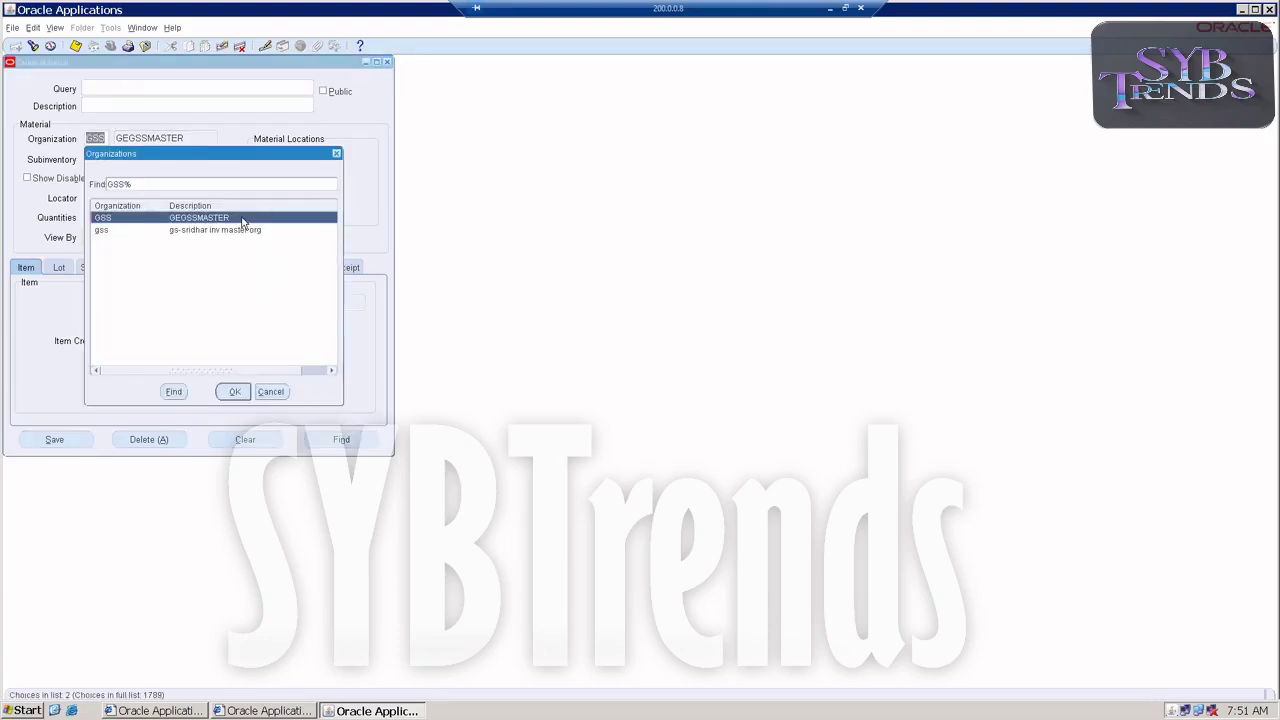
pyautogui.click(234, 391)
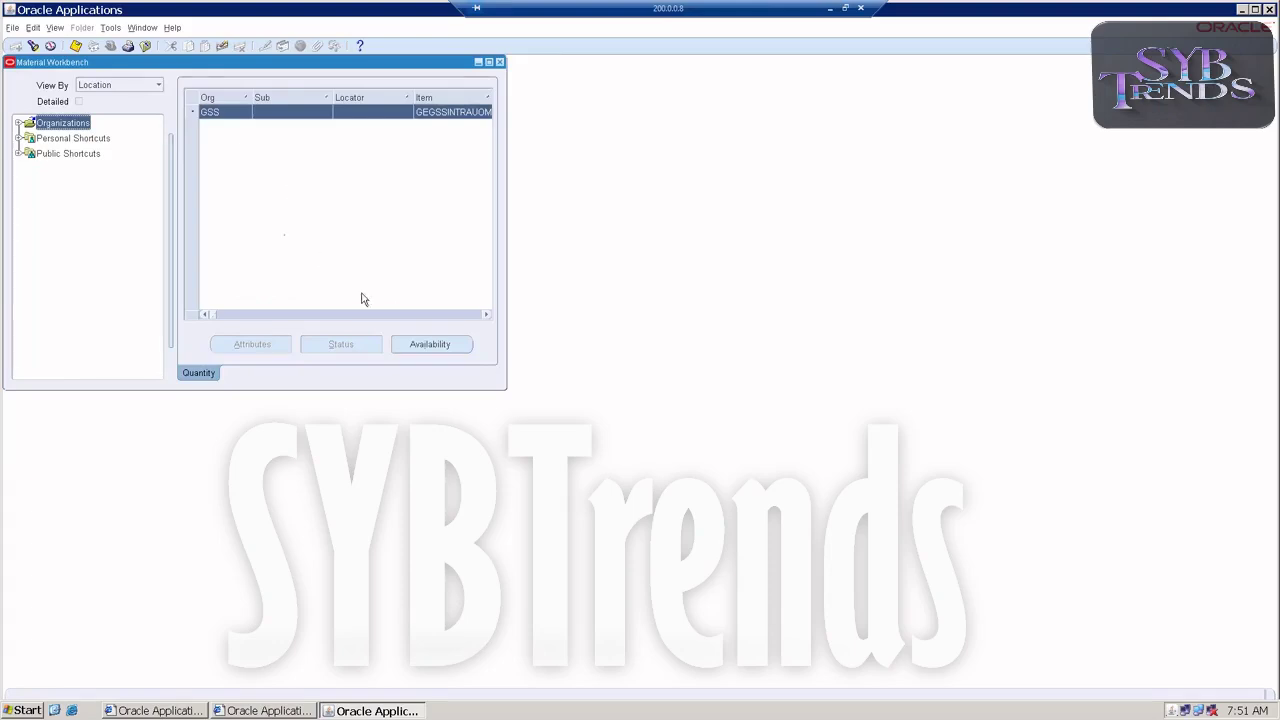
pyautogui.click(487, 316)
pyautogui.click(487, 316)
pyautogui.click(487, 316)
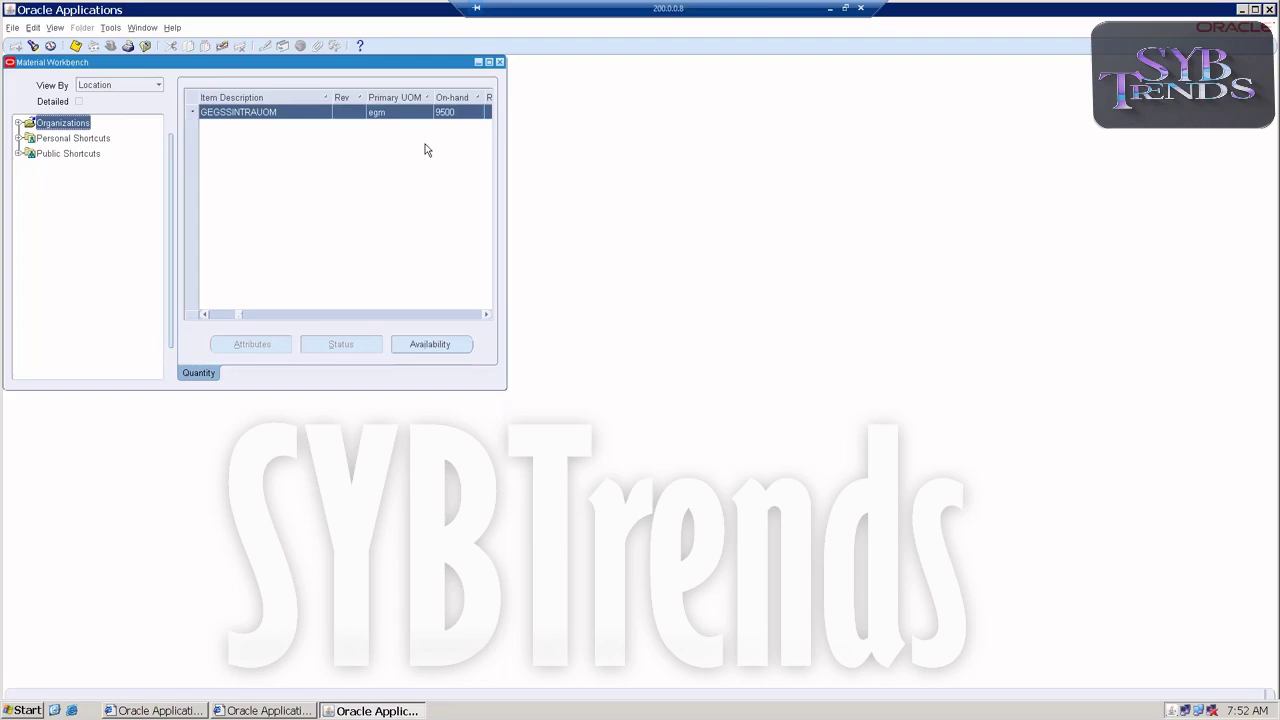
# Switch to the local desktop, minimize Calculator to view the unit-of-measure notes in Excel, and return to the Oracle session
pyautogui.click(832, 12)
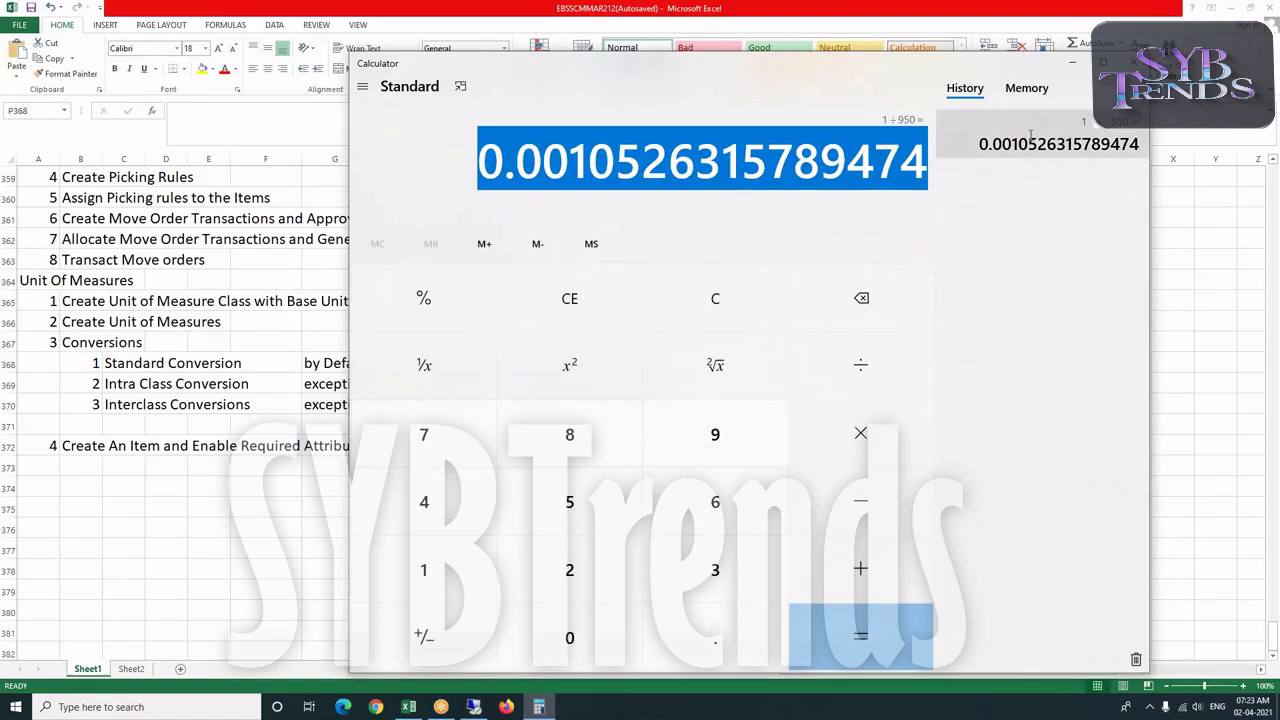
pyautogui.click(1072, 62)
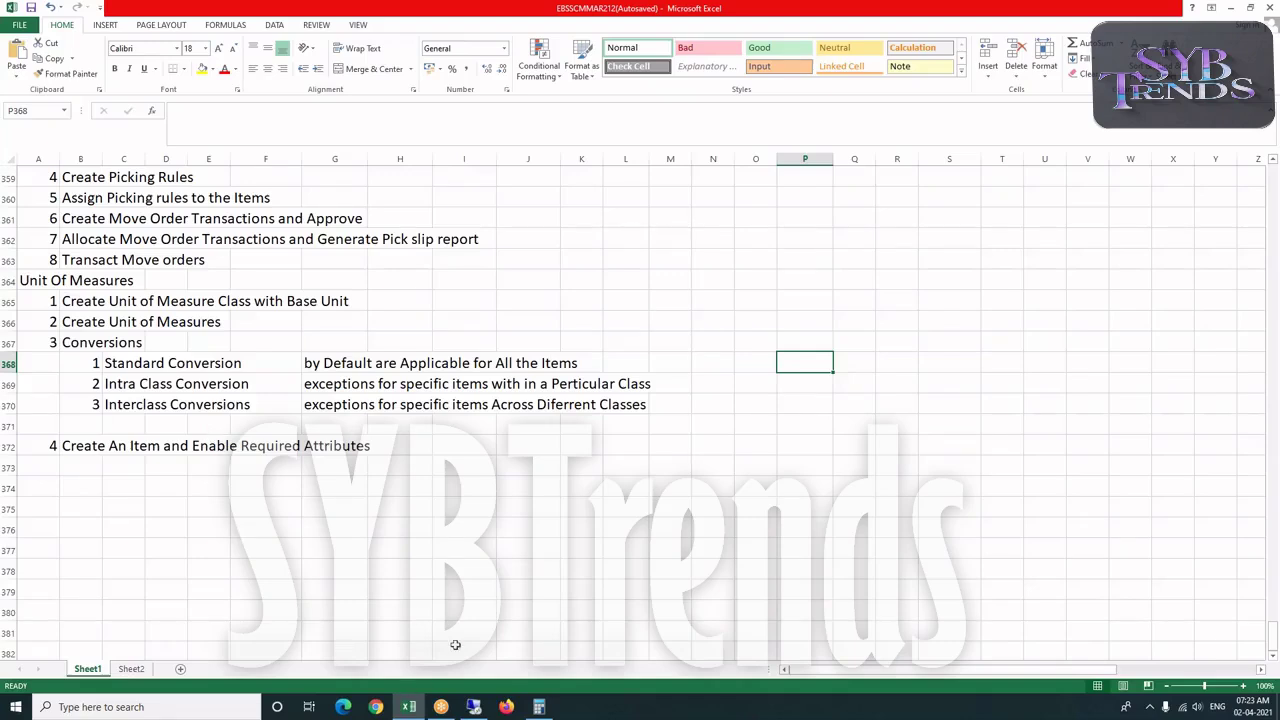
pyautogui.click(474, 707)
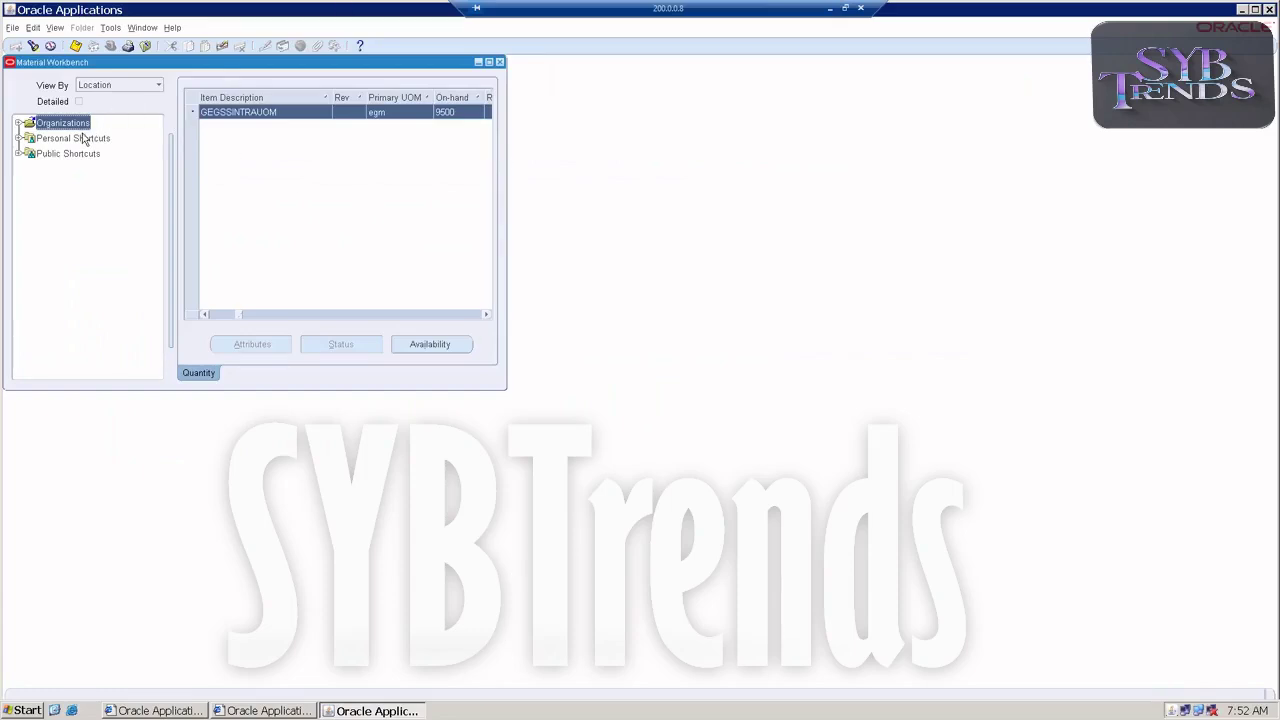
# Close the Material Workbench, collapse On-hand, Availability and open Master Items from the Items functions
pyautogui.click(500, 62)
pyautogui.click(98, 165)
pyautogui.doubleClick(88, 165)
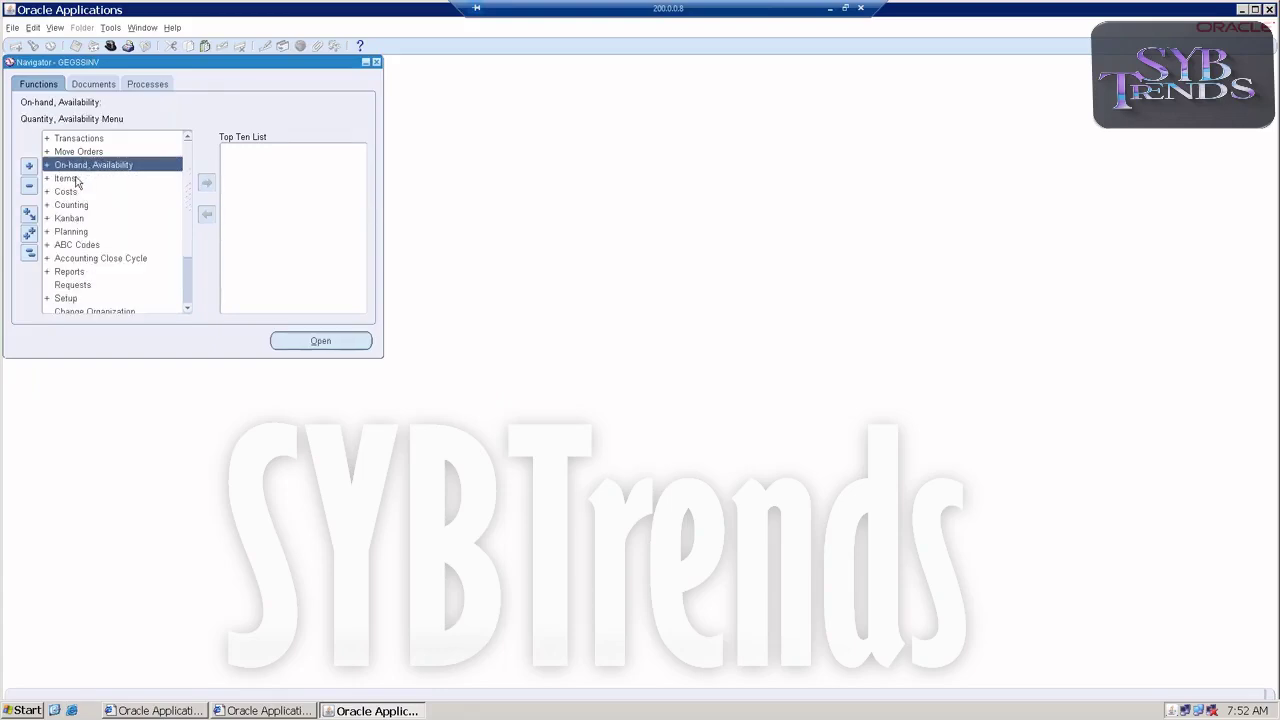
pyautogui.doubleClick(74, 179)
pyautogui.doubleClick(76, 192)
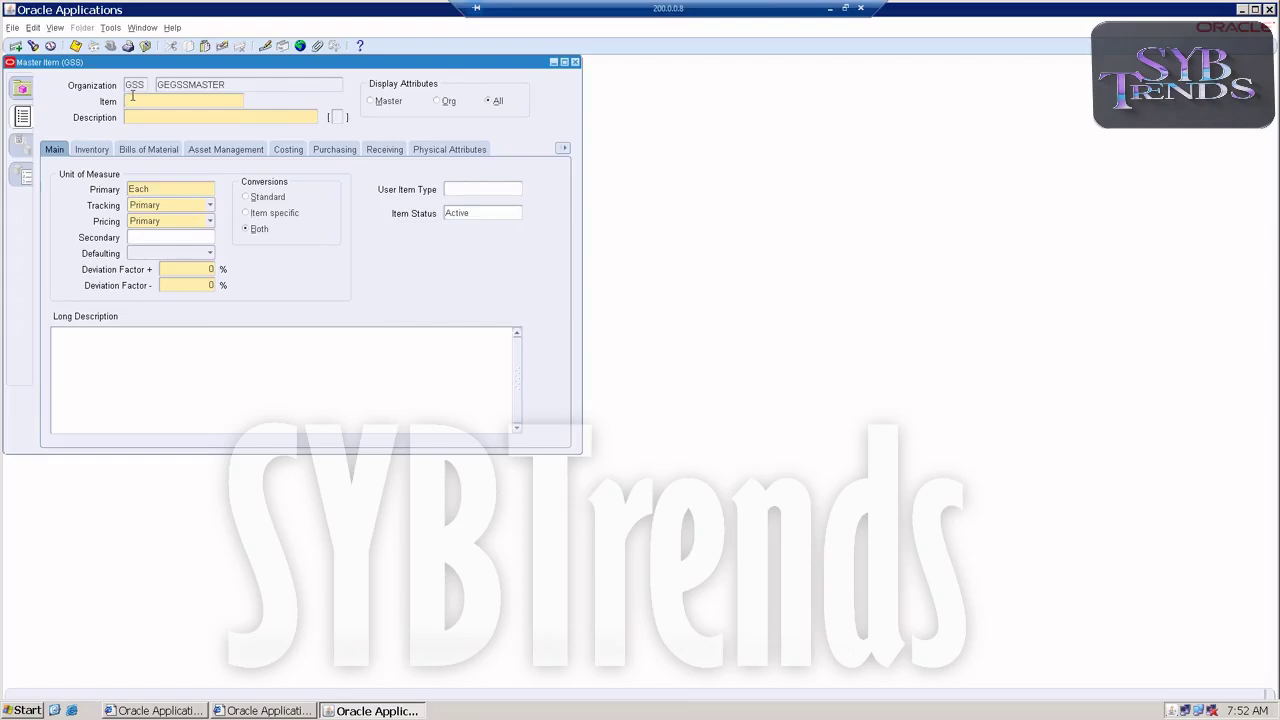
# Enter GEGSSINTERUOM as both the item name and the description of a new master item
pyautogui.write('GEGSSINTERUOM')
pyautogui.press('Tab')
pyautogui.write('GEGSSINTERUOM')
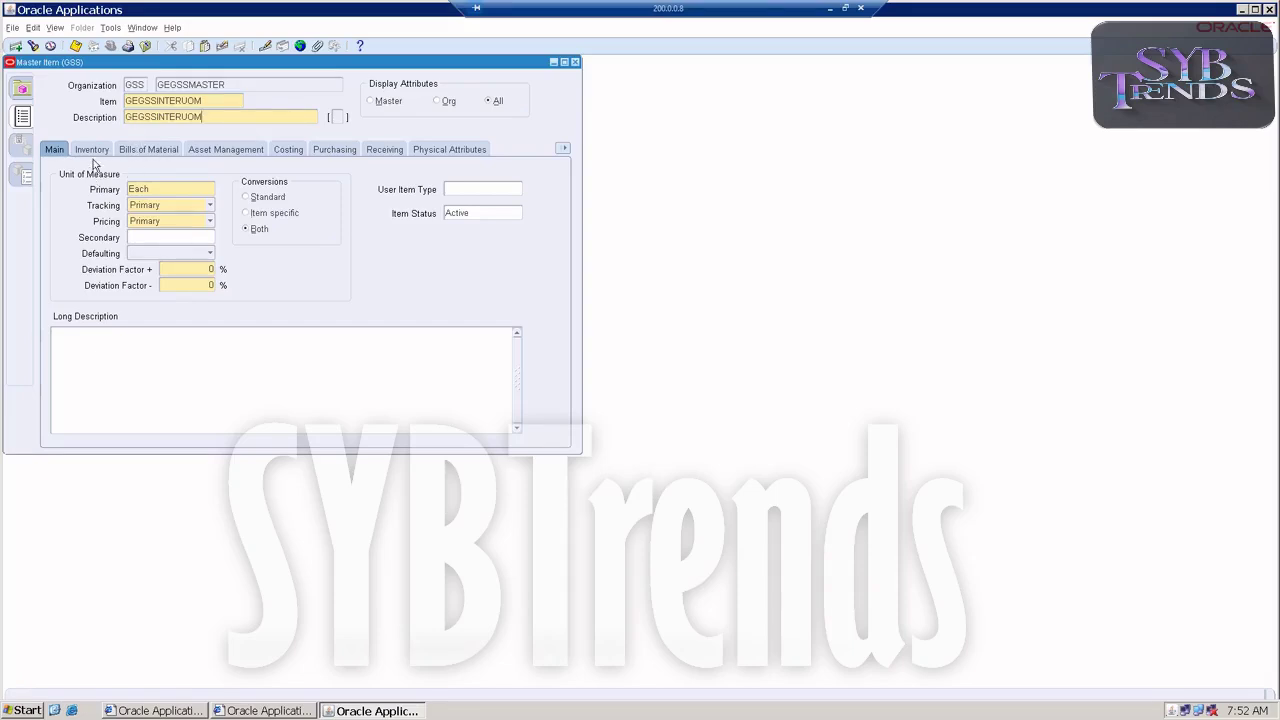
# Apply the Finished Good template to the new master item and save the item
pyautogui.click(110, 28)
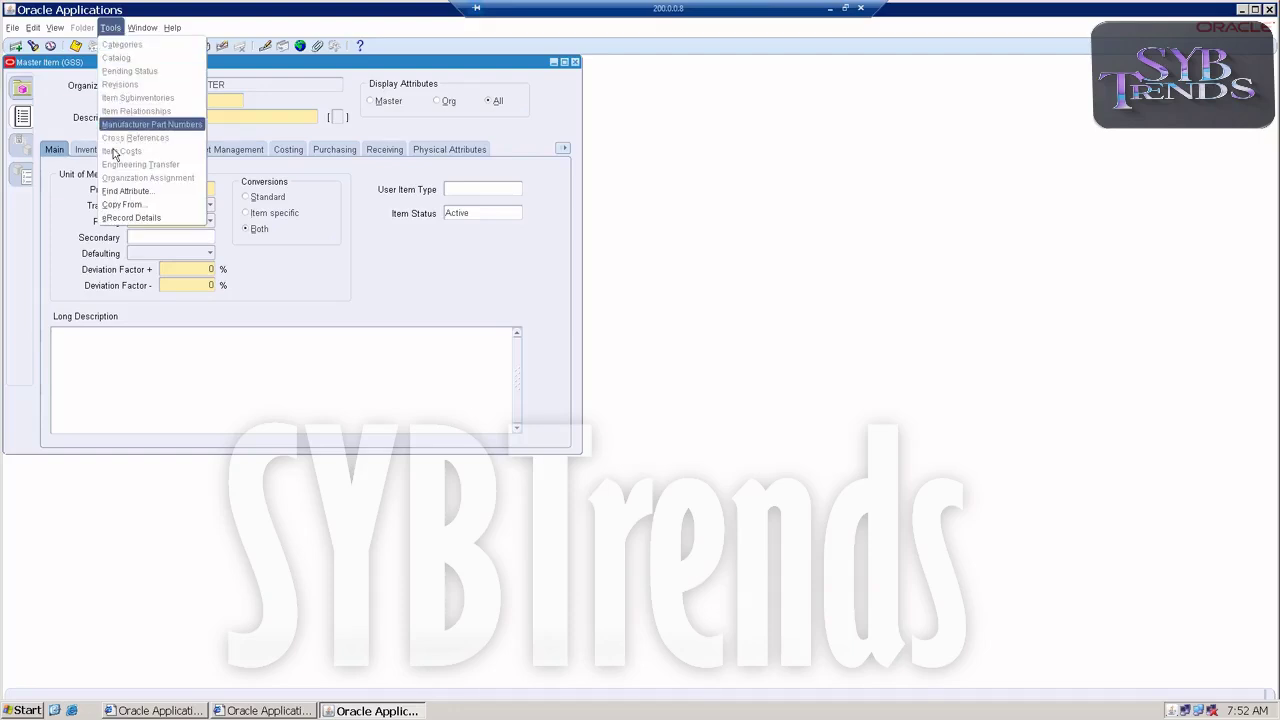
pyautogui.click(118, 204)
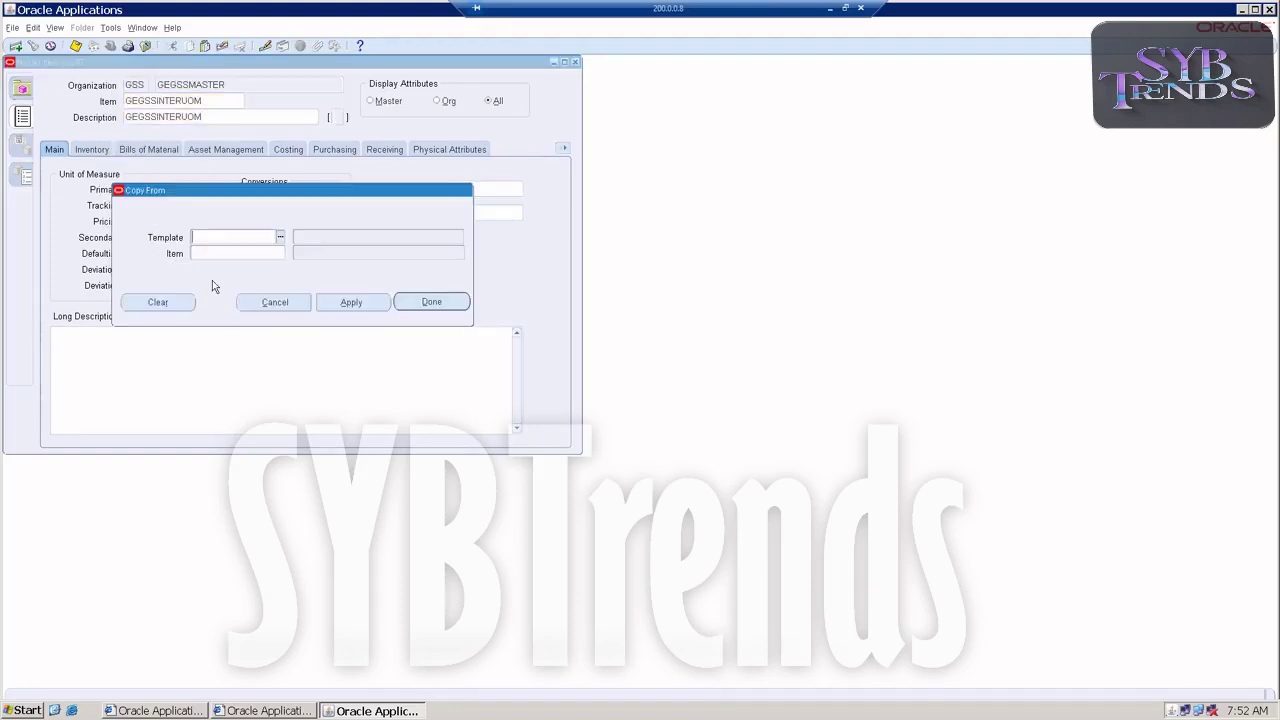
pyautogui.write('fin')
pyautogui.press('Tab')
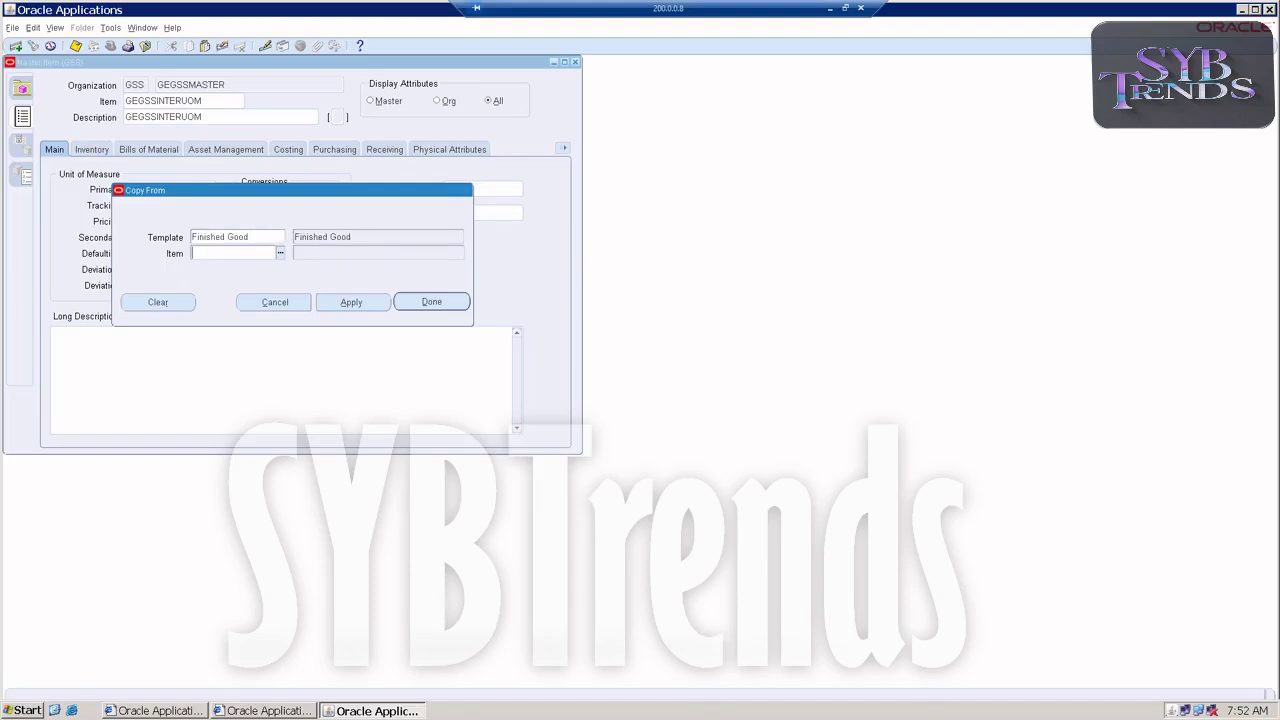
pyautogui.click(352, 301)
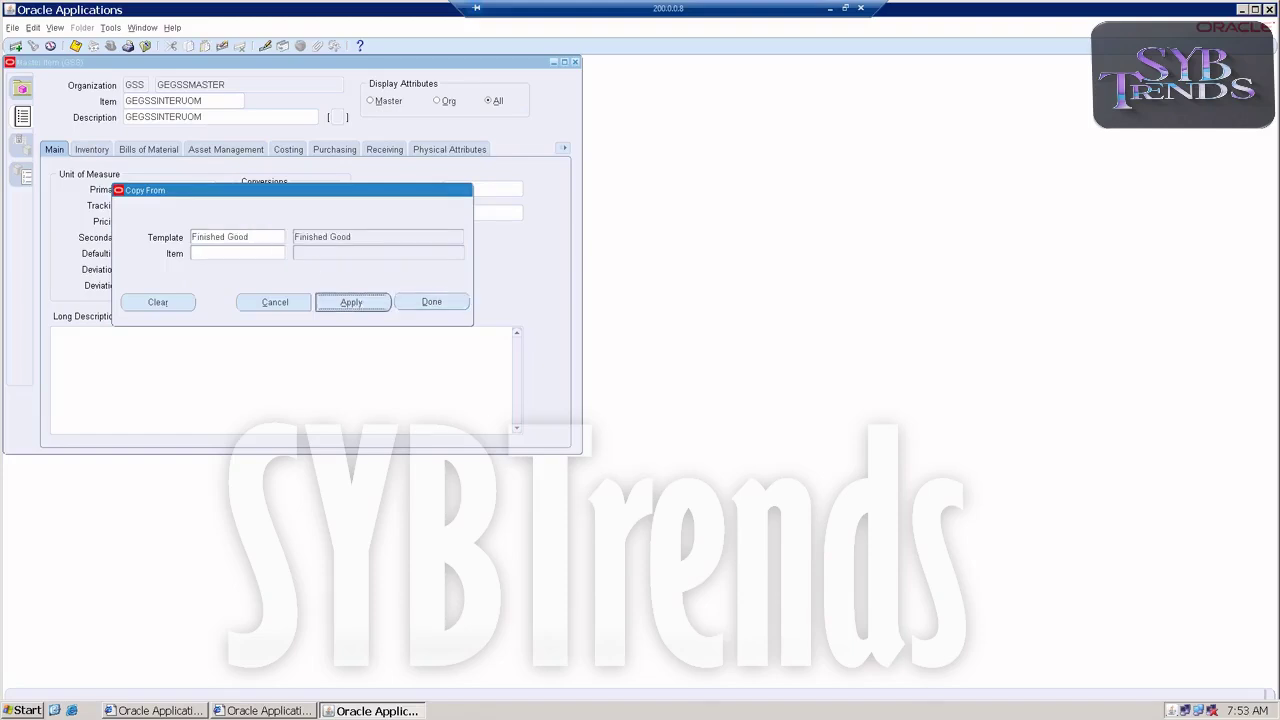
pyautogui.click(431, 301)
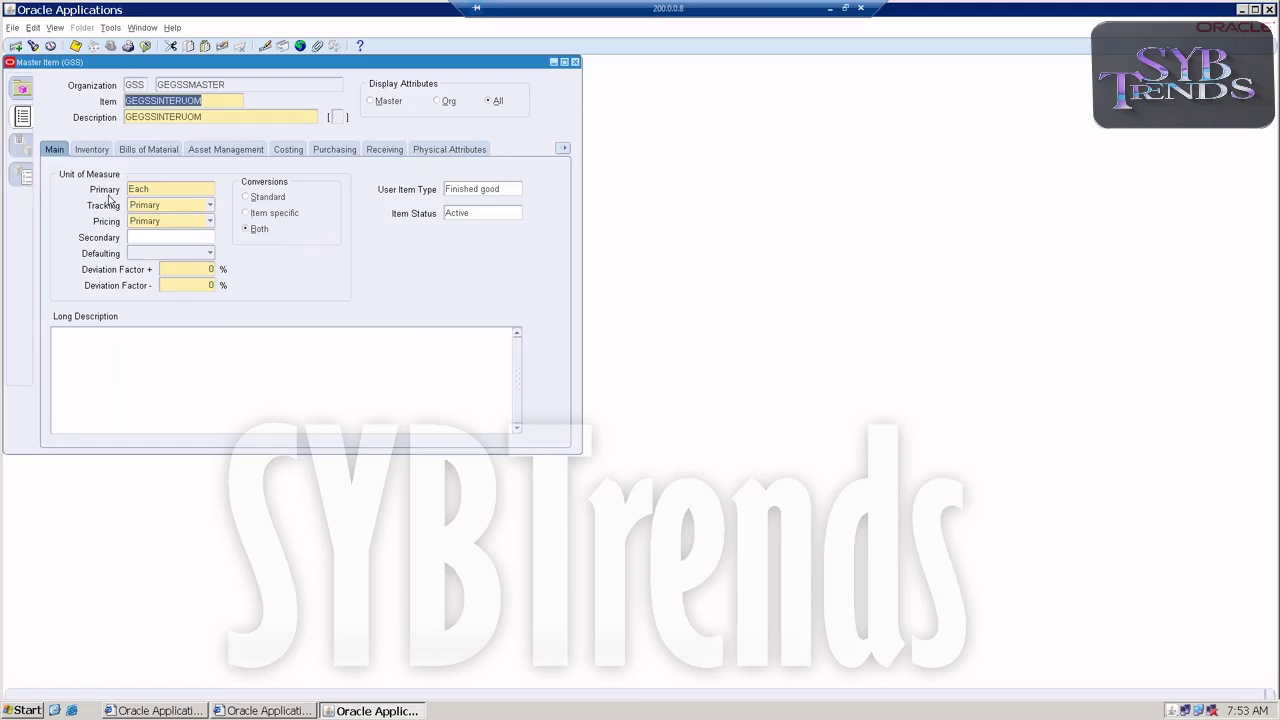
pyautogui.click(148, 189)
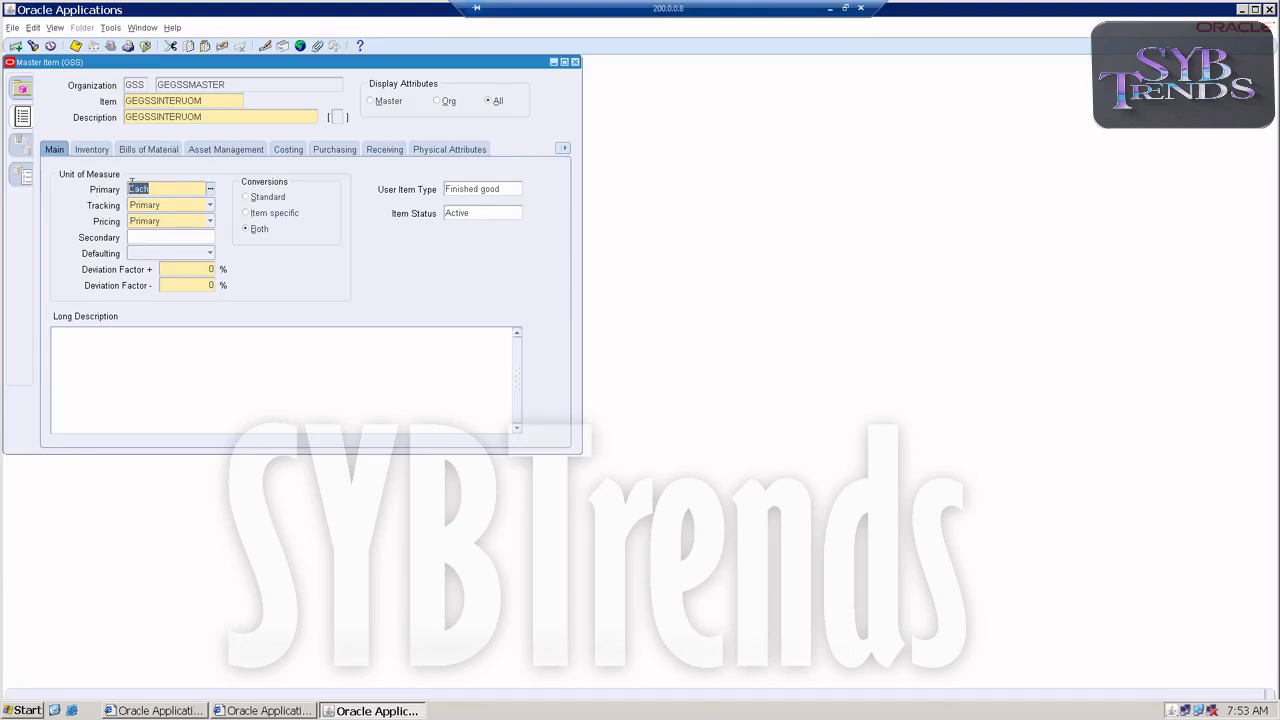
pyautogui.click(75, 46)
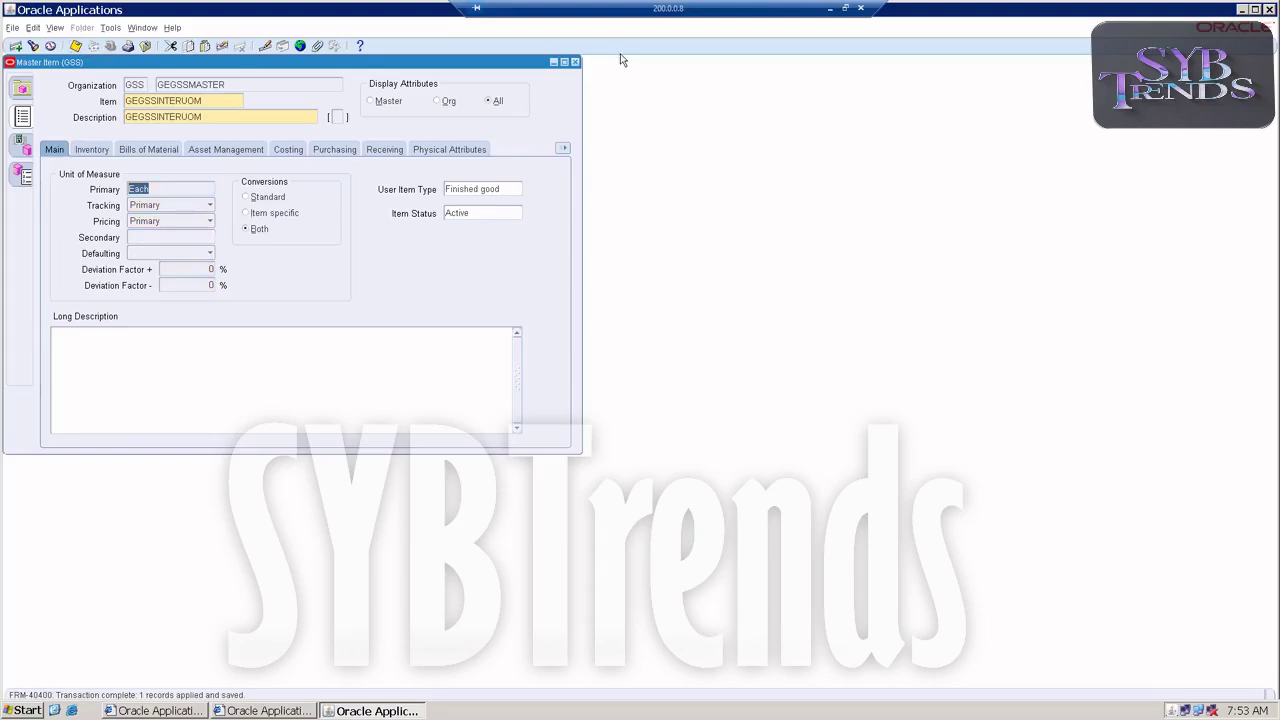
# Close the Master Item form, collapse Items and open Conversions from the Units of Measure setup functions
pyautogui.click(576, 62)
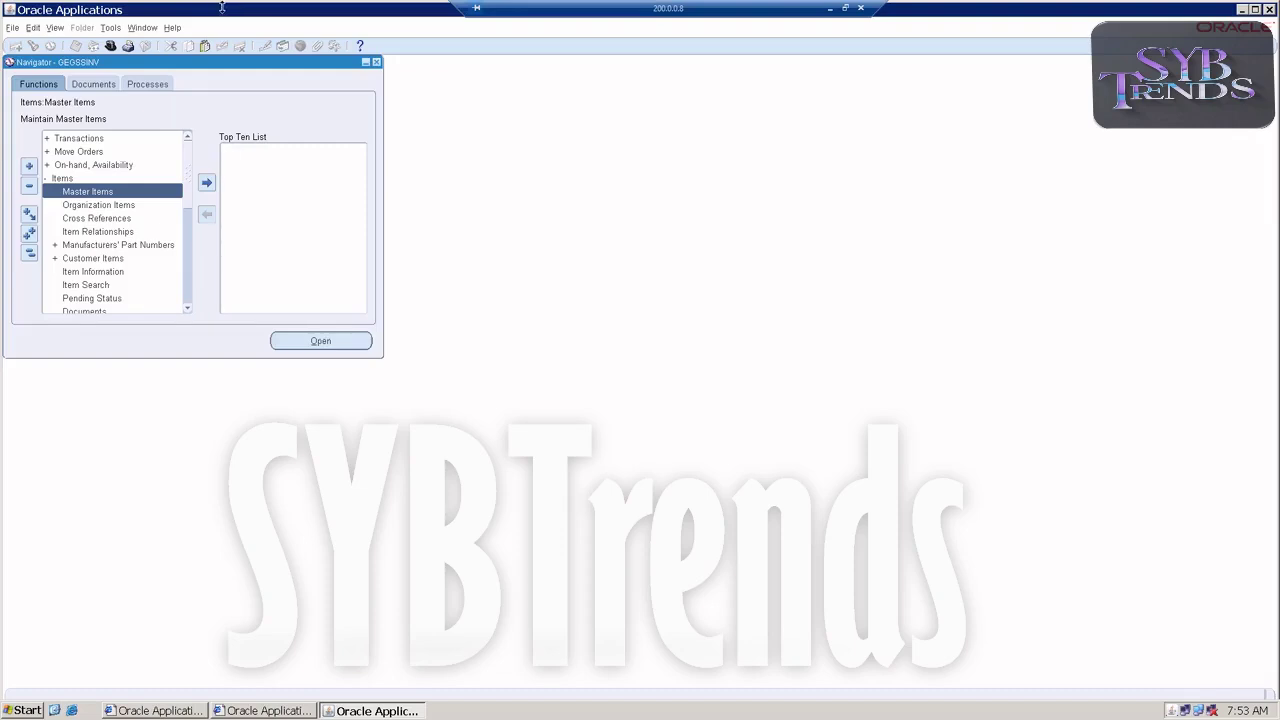
pyautogui.doubleClick(73, 180)
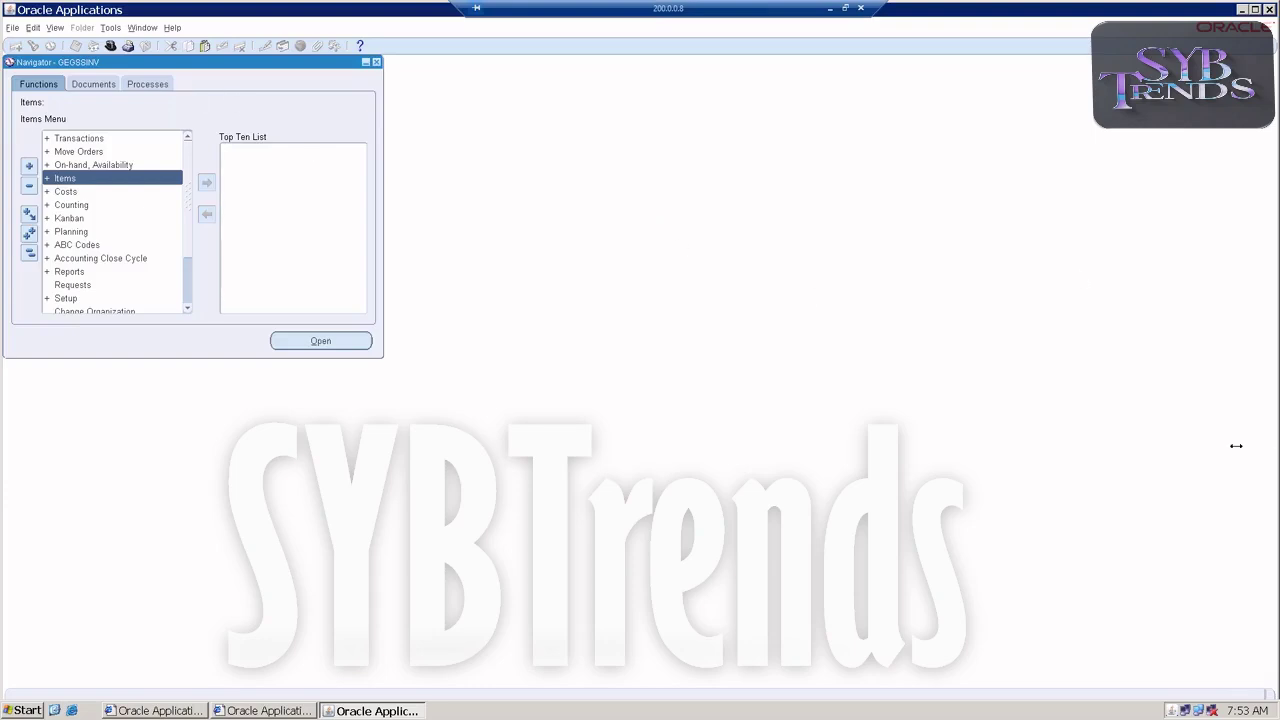
pyautogui.click(62, 299)
pyautogui.doubleClick(62, 299)
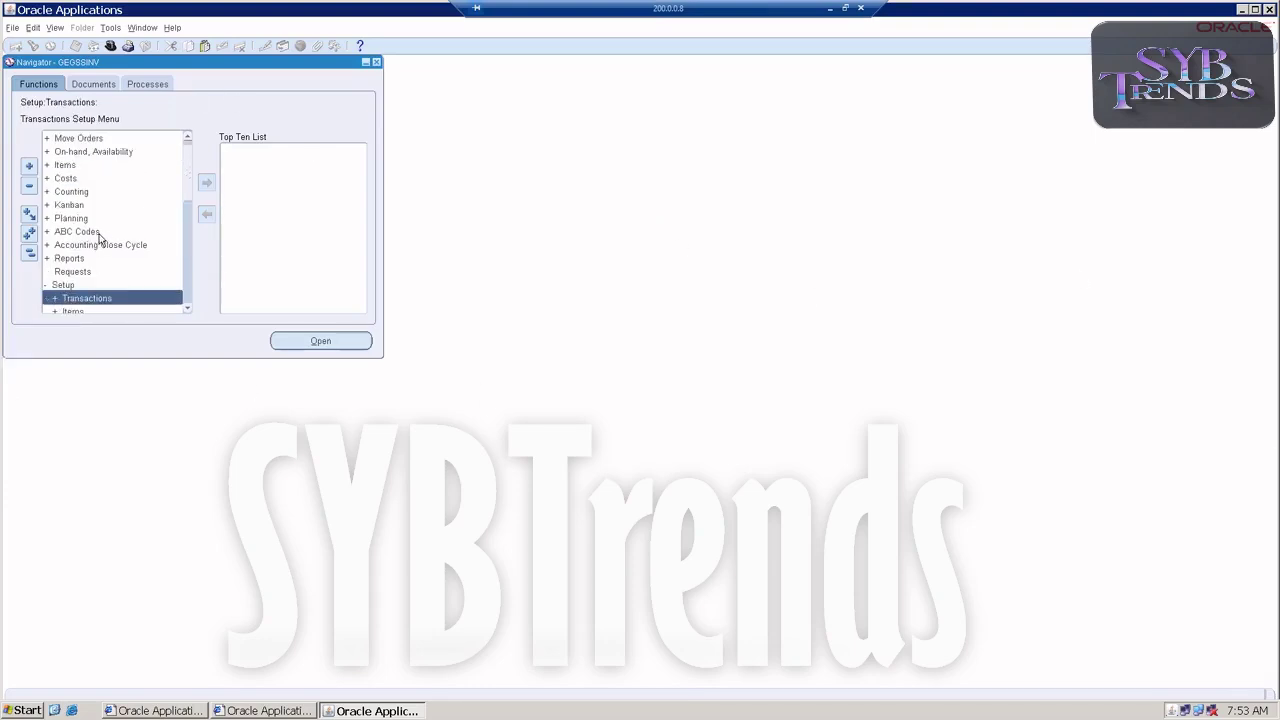
pyautogui.click(95, 219)
pyautogui.doubleClick(95, 222)
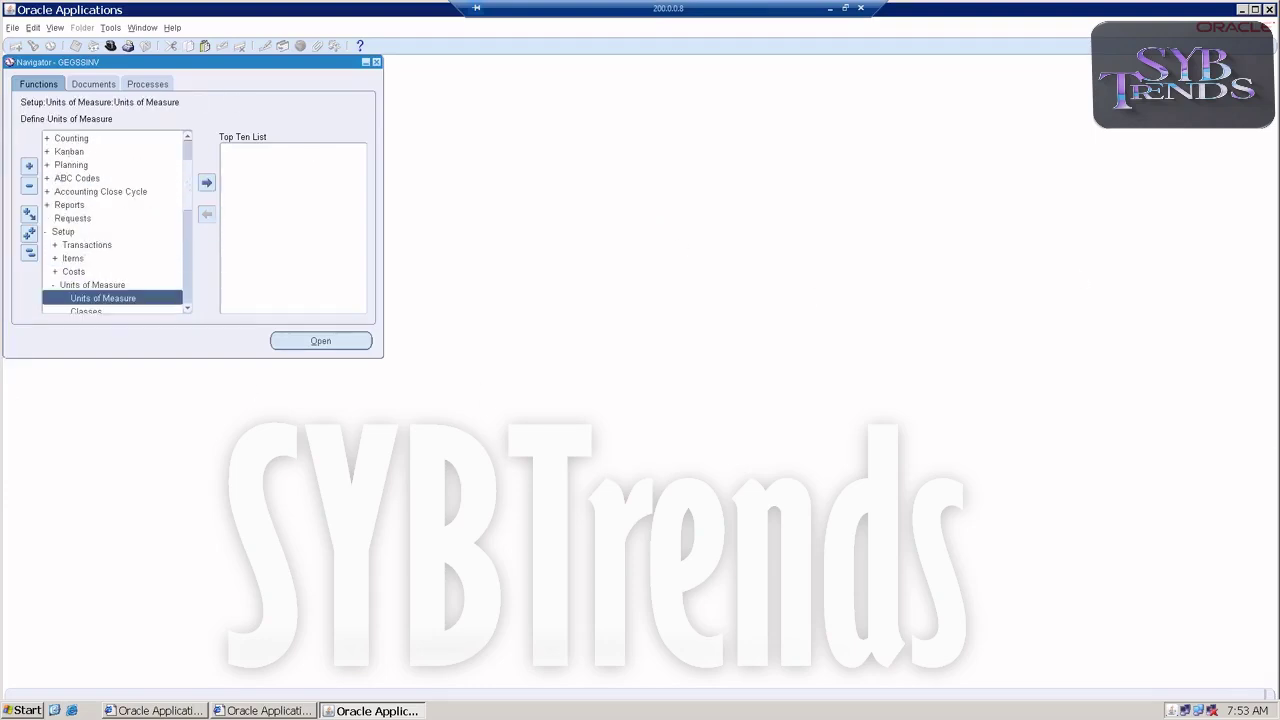
pyautogui.click(91, 249)
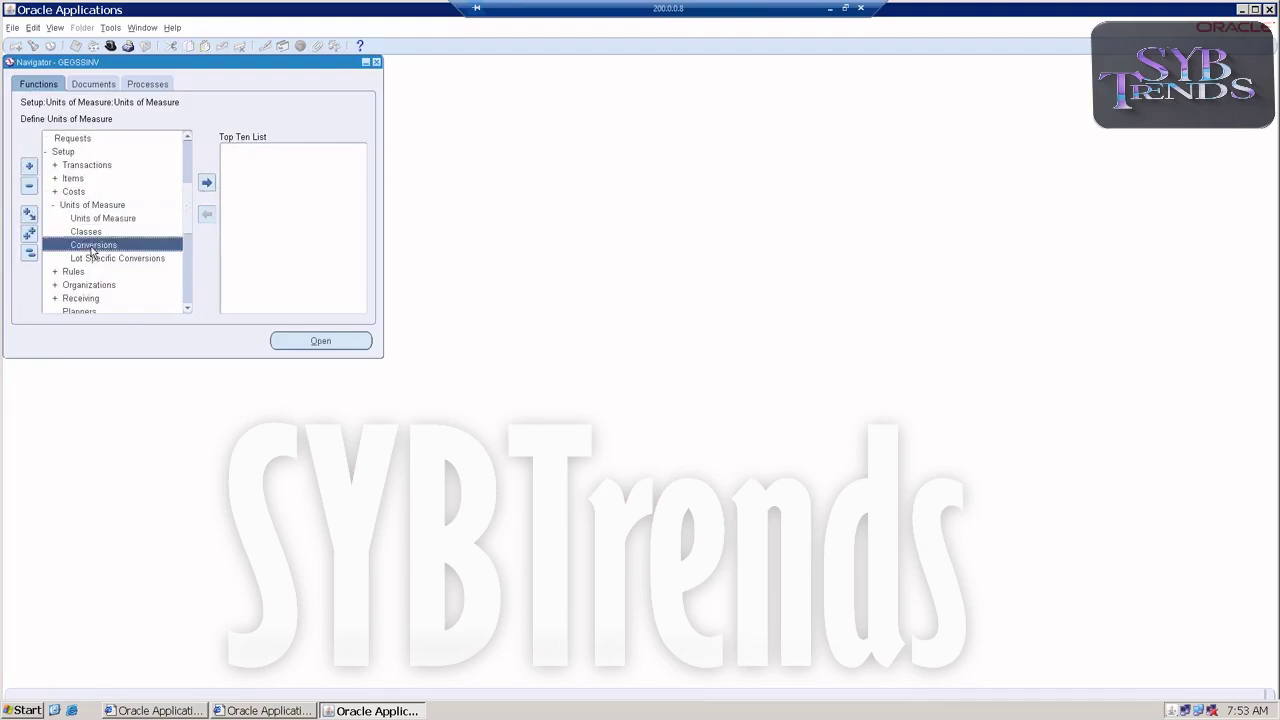
pyautogui.doubleClick(91, 249)
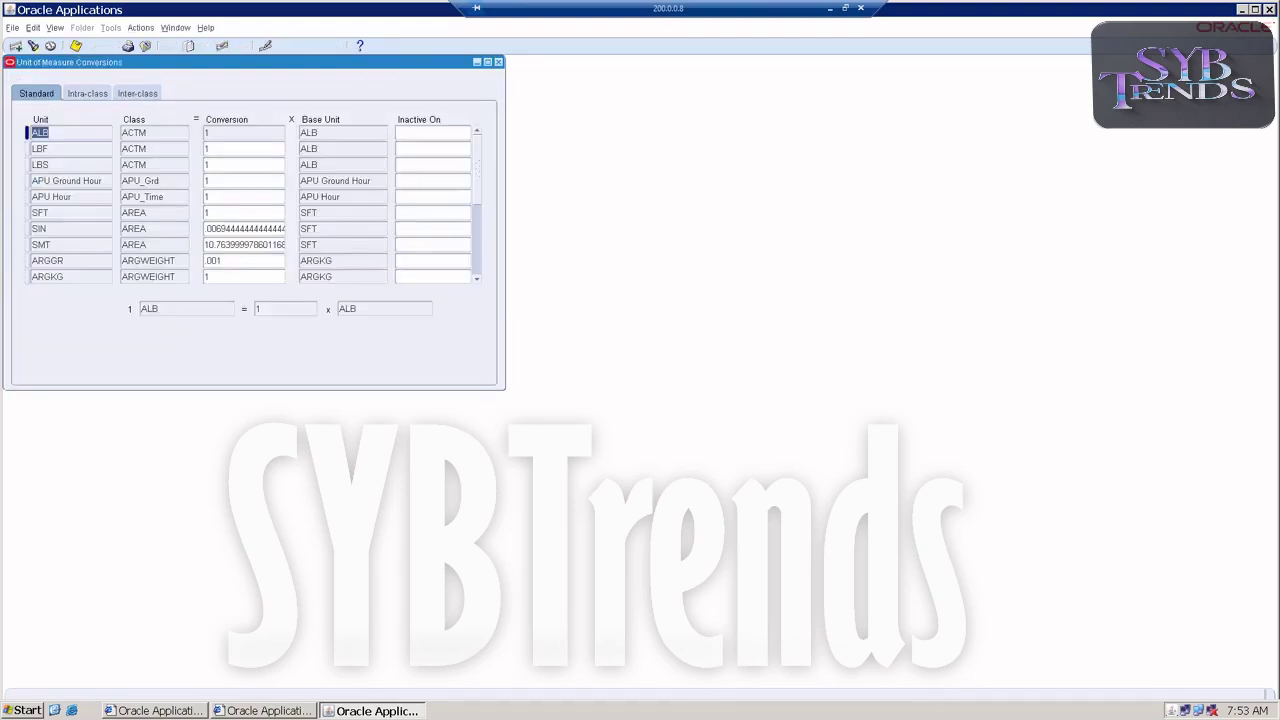
# Add a new inter-class conversion line for item GEGSSINTERUOM
pyautogui.click(140, 93)
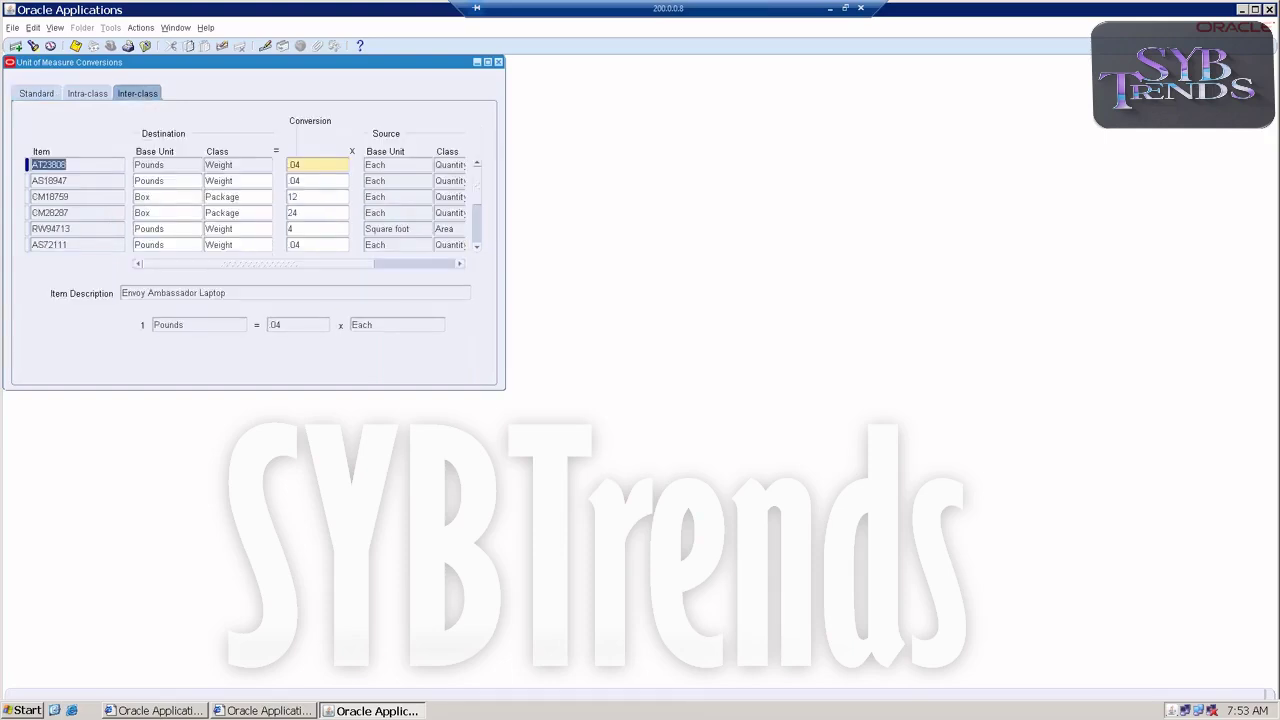
pyautogui.click(16, 46)
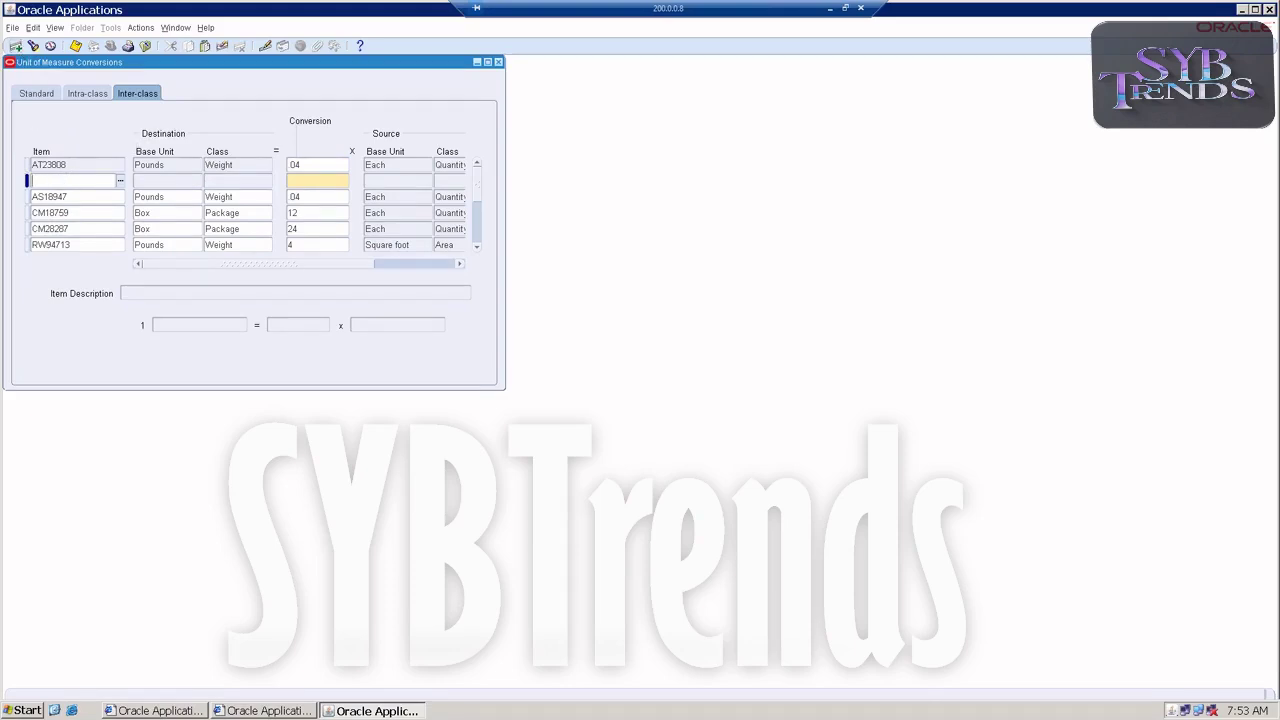
pyautogui.write('GEGSSINTERUOM')
pyautogui.press('Tab')
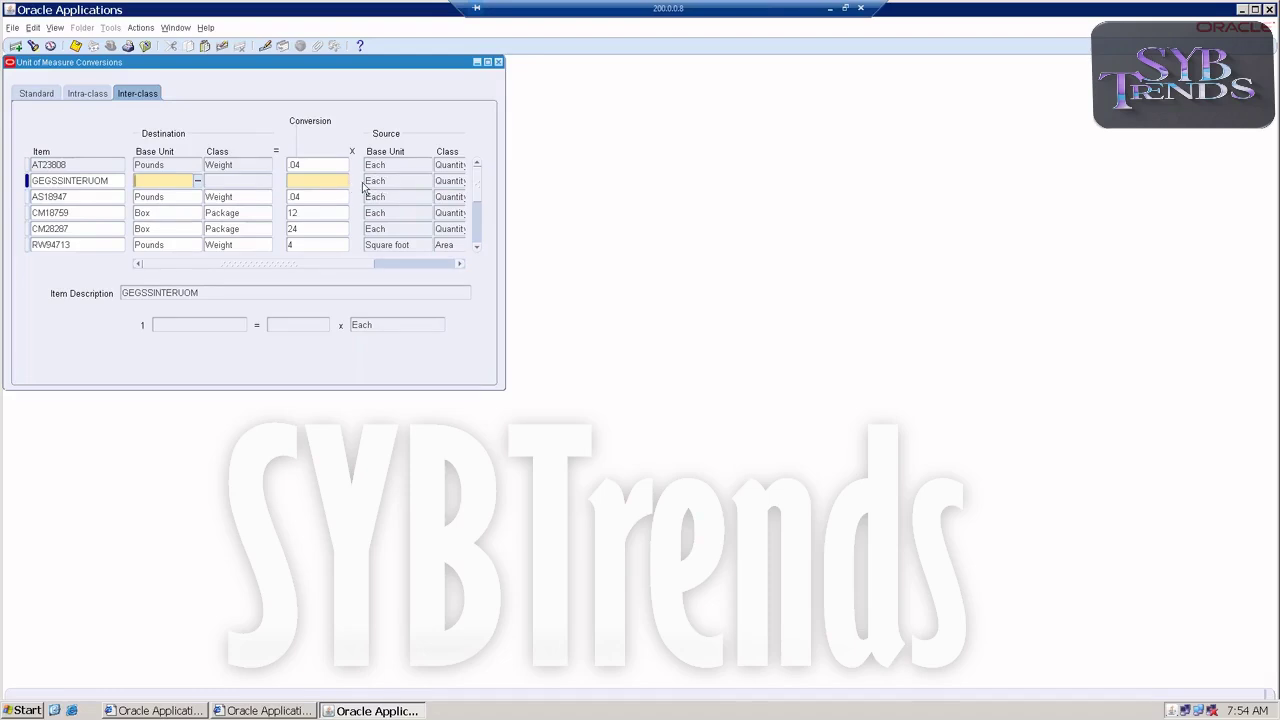
# Set the line's destination base unit to ekg and its conversion to 10, and save the inter-class conversion
pyautogui.click(198, 181)
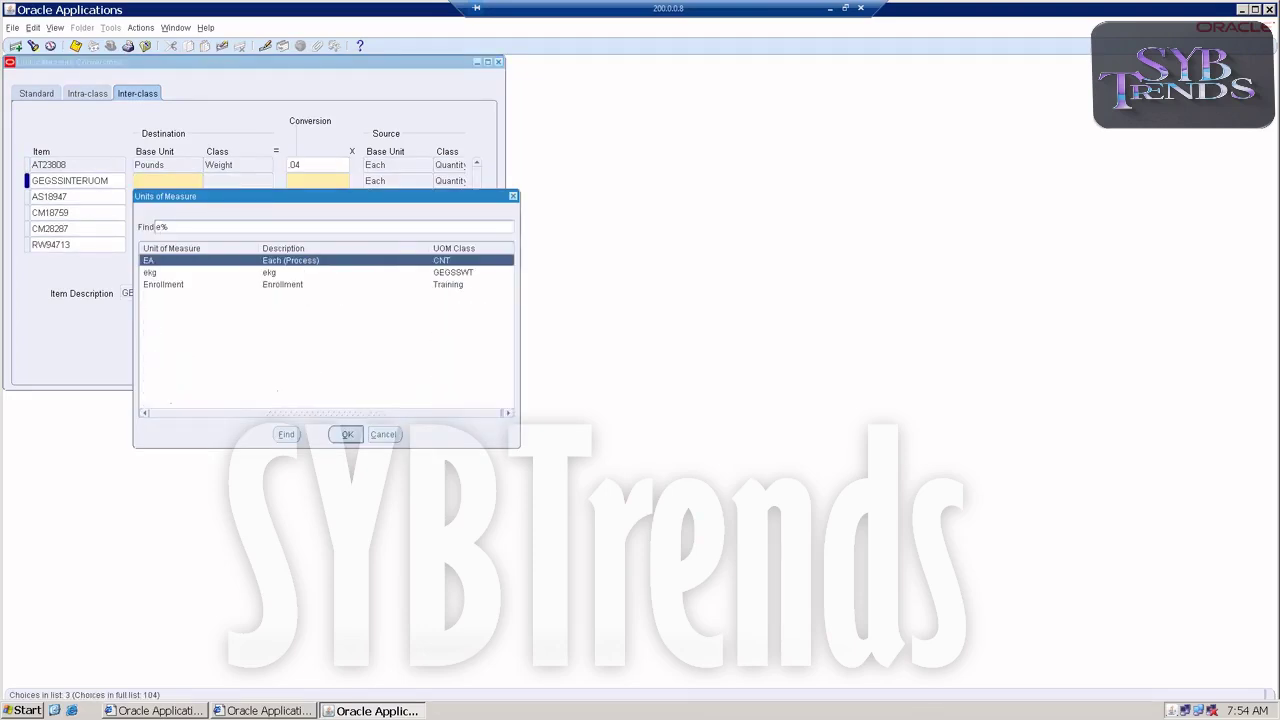
pyautogui.doubleClick(155, 274)
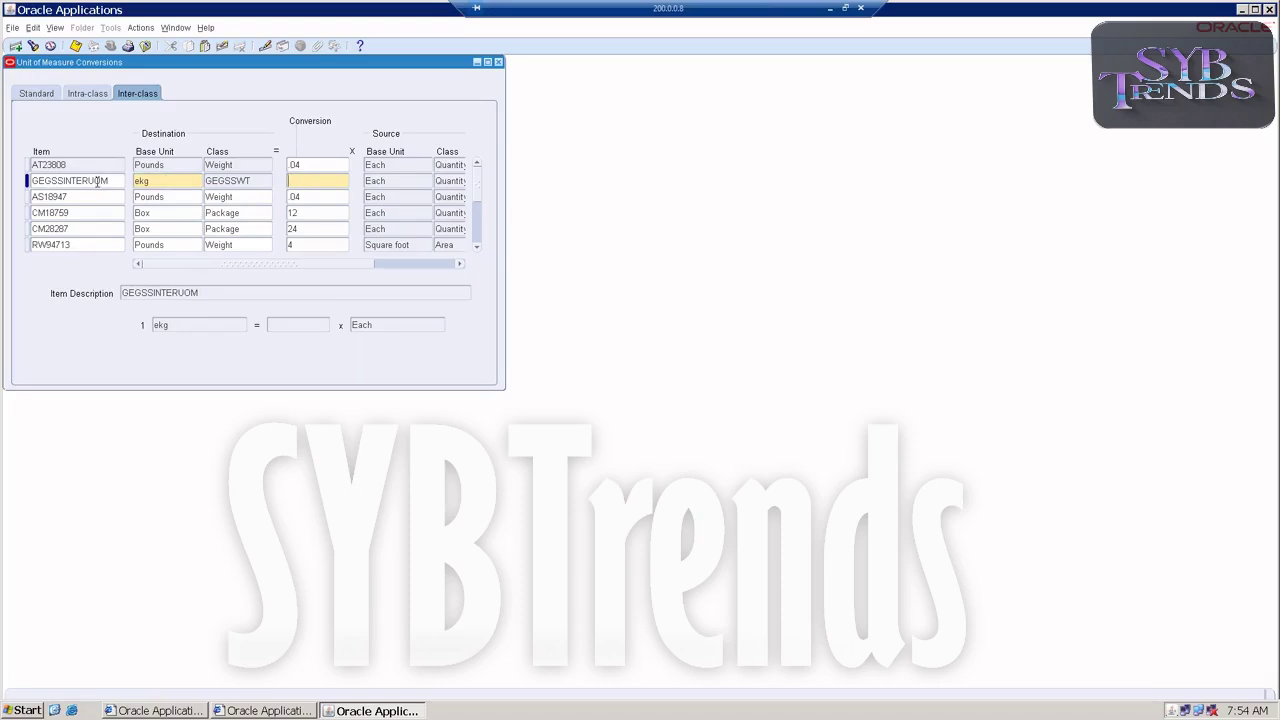
pyautogui.click(293, 186)
pyautogui.click(76, 46)
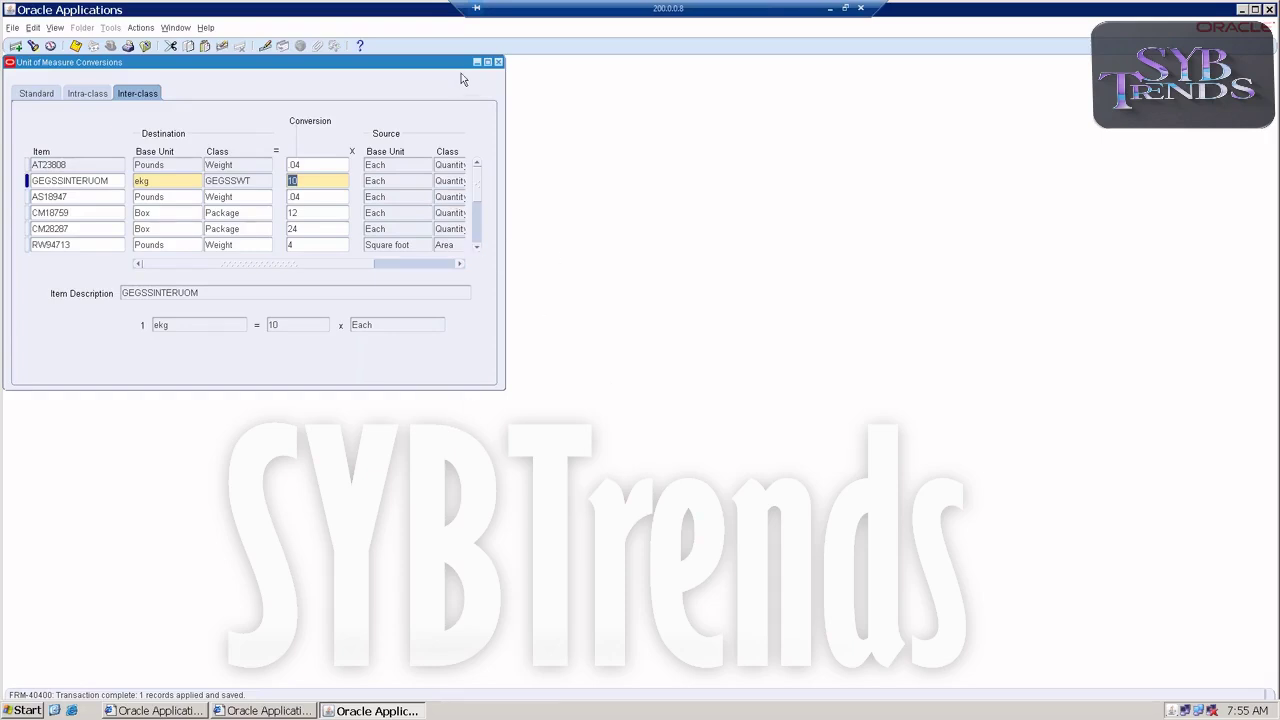
# Close the Unit of Measure Conversions form, collapse Setup and open Miscellaneous Transaction from the Transactions functions
pyautogui.click(498, 62)
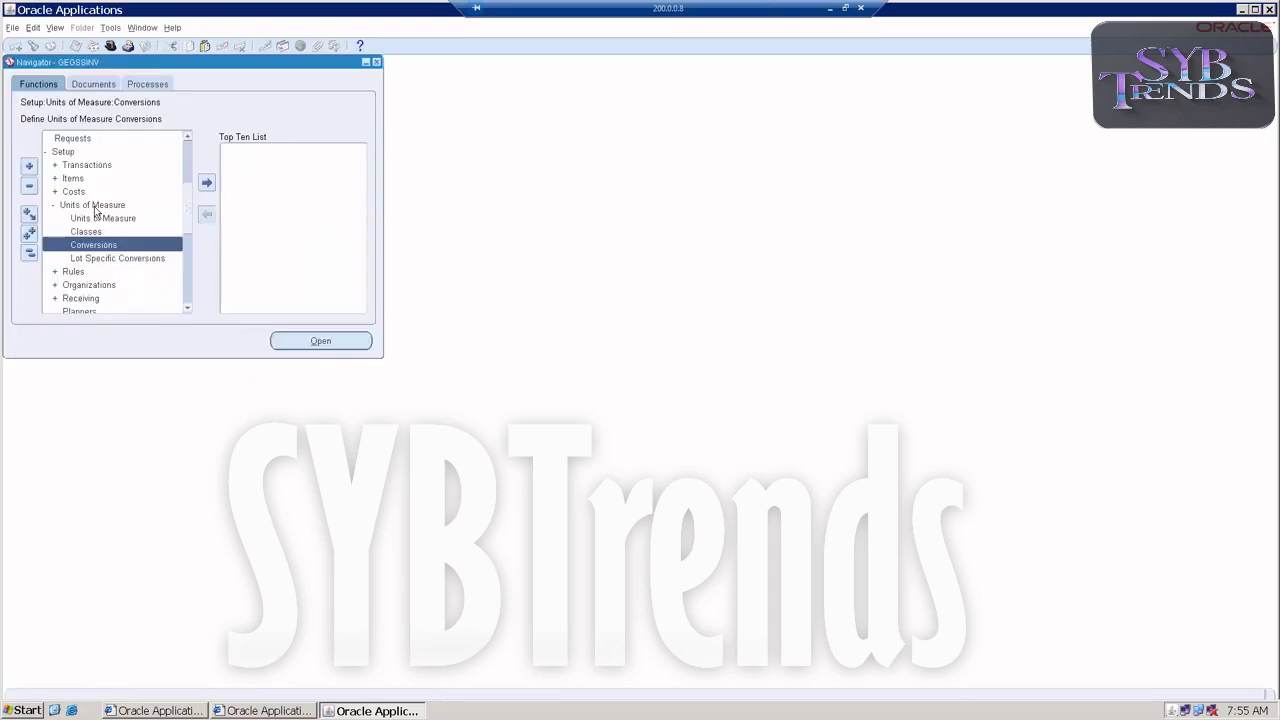
pyautogui.doubleClick(64, 152)
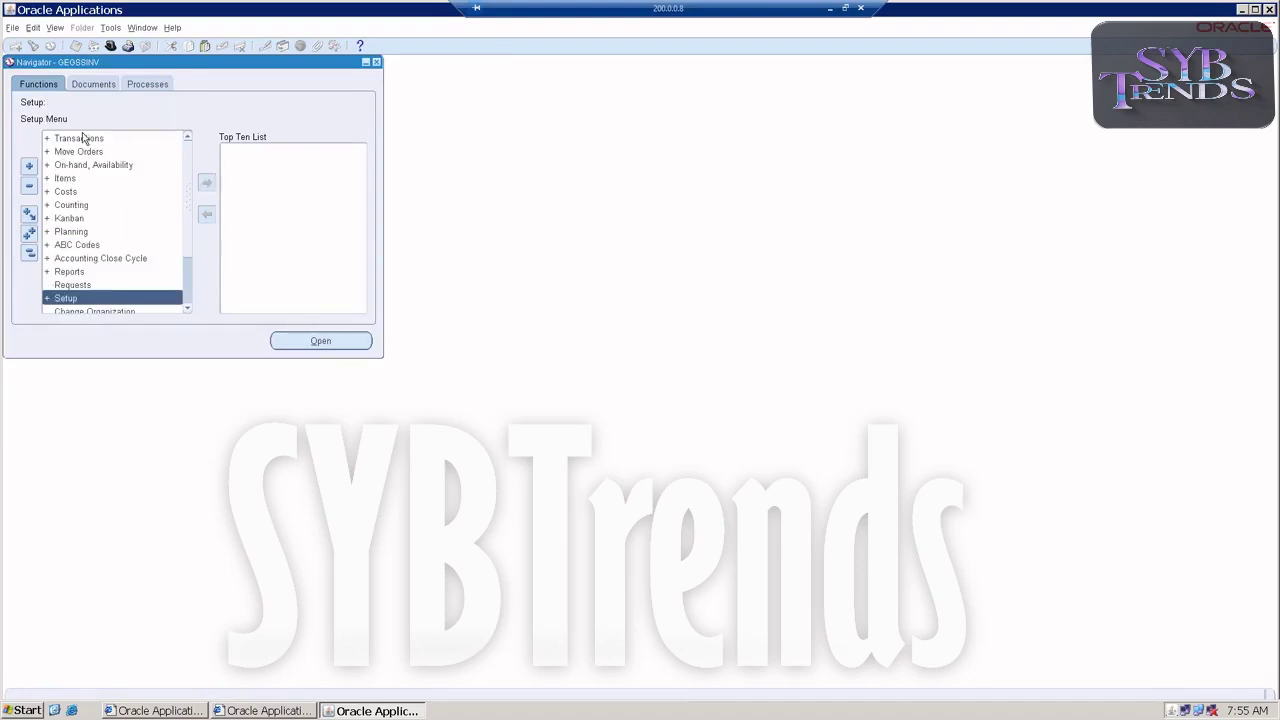
pyautogui.doubleClick(85, 137)
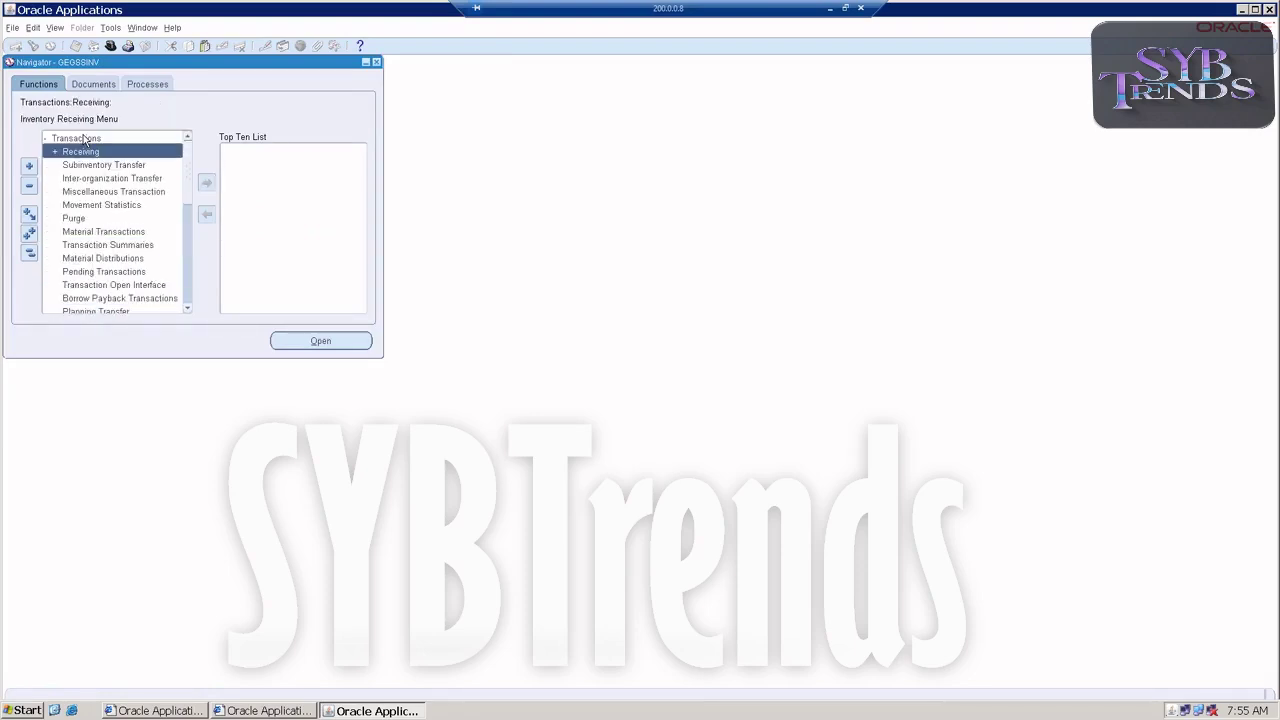
pyautogui.click(91, 194)
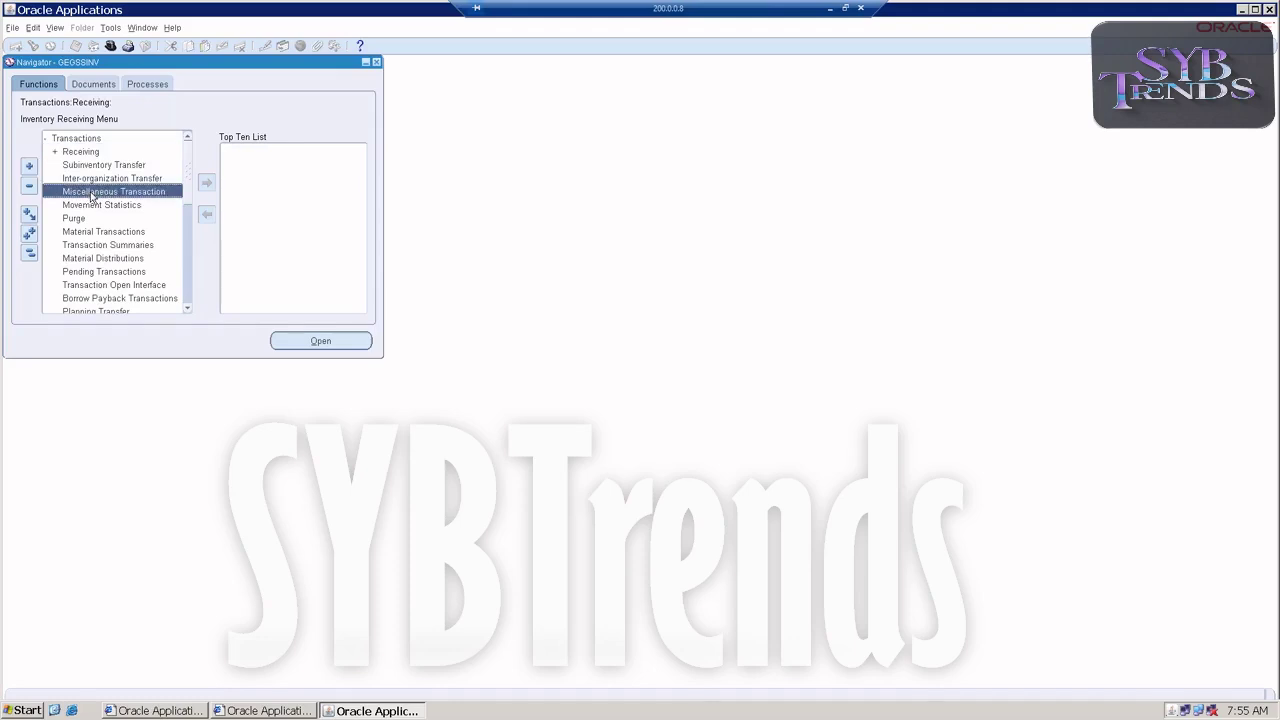
pyautogui.doubleClick(91, 194)
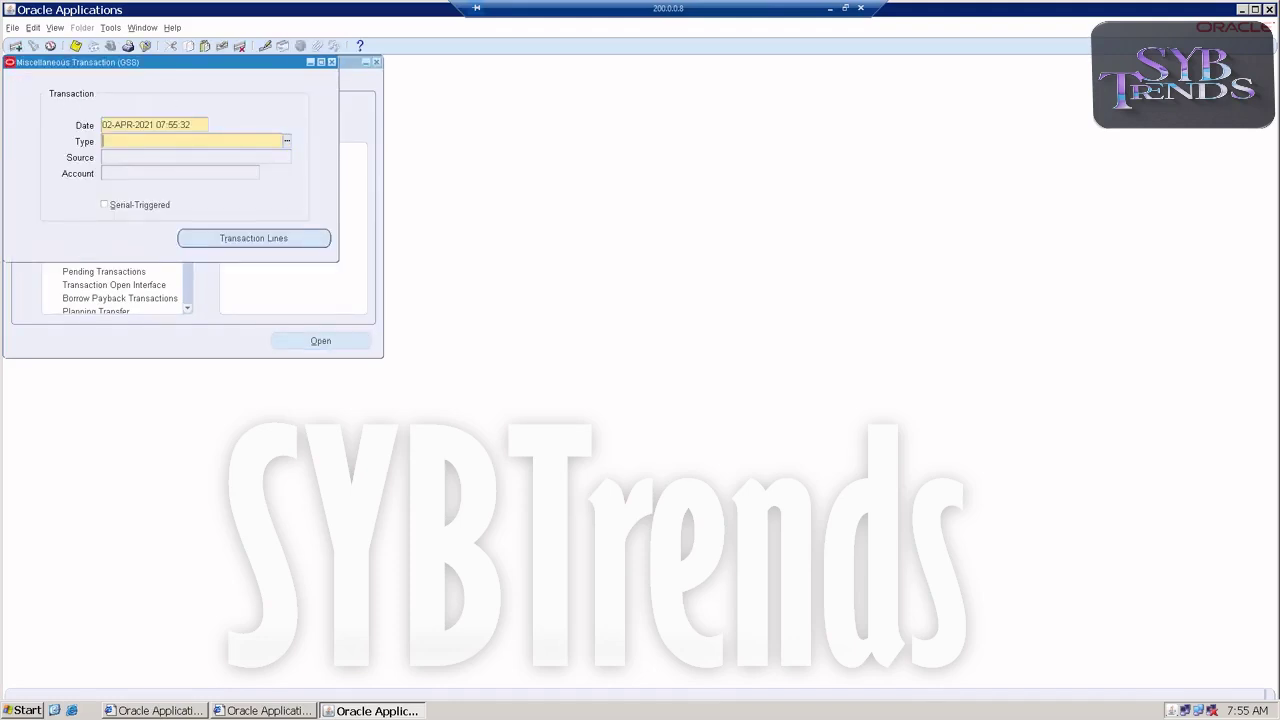
# Set the miscellaneous transaction's type to Miscellaneous receipt
pyautogui.write('misc')
pyautogui.press('Tab')
pyautogui.doubleClick(137, 256)
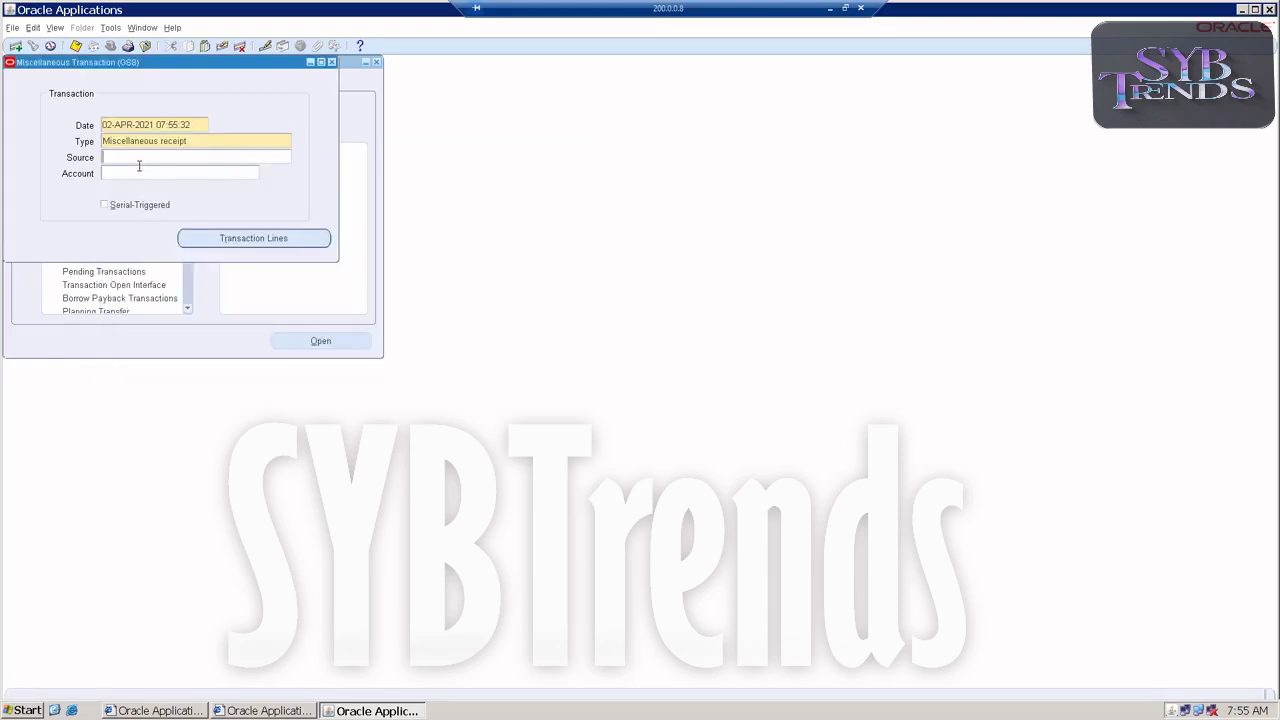
# Set the receipt's accounting combination to company 101, division 000, location 000, dept 000 and account 2000
pyautogui.click(130, 172)
pyautogui.write('101')
pyautogui.press('Tab')
pyautogui.write('000')
pyautogui.press('Tab')
pyautogui.write('000')
pyautogui.press('Tab')
pyautogui.write('000')
pyautogui.press('Tab')
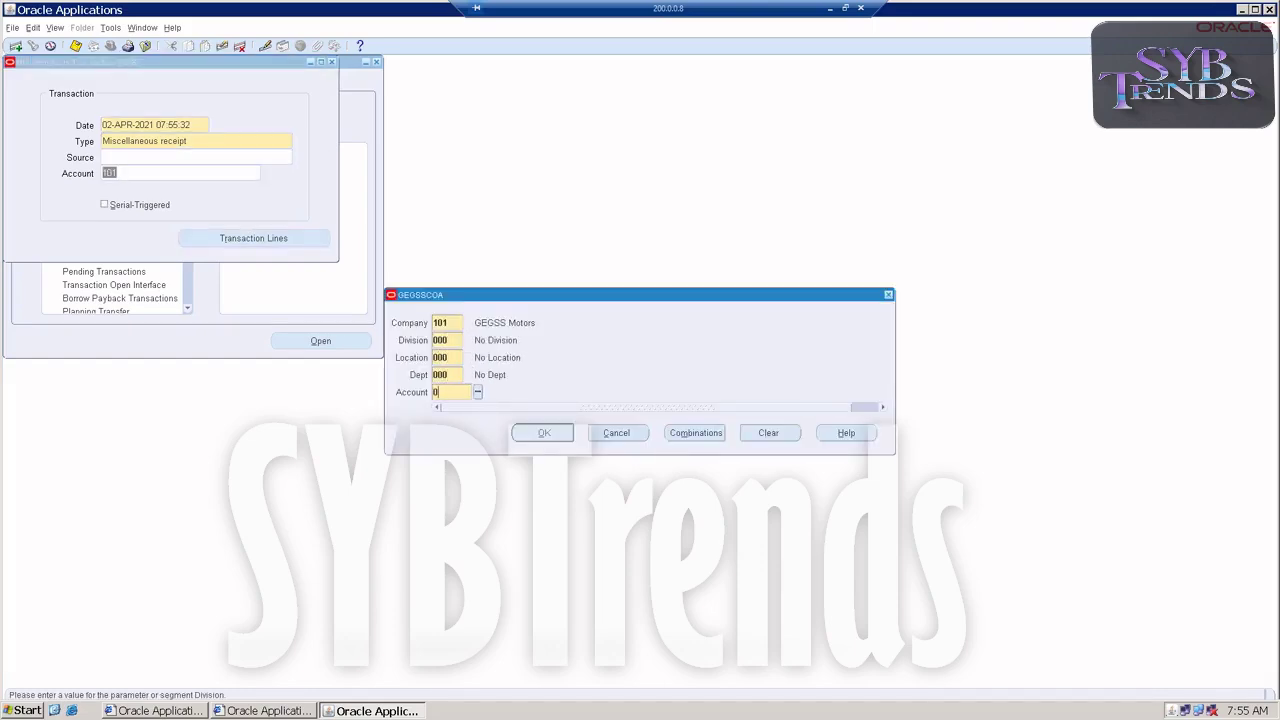
pyautogui.write('2000')
pyautogui.press('Tab')
pyautogui.press('Return')
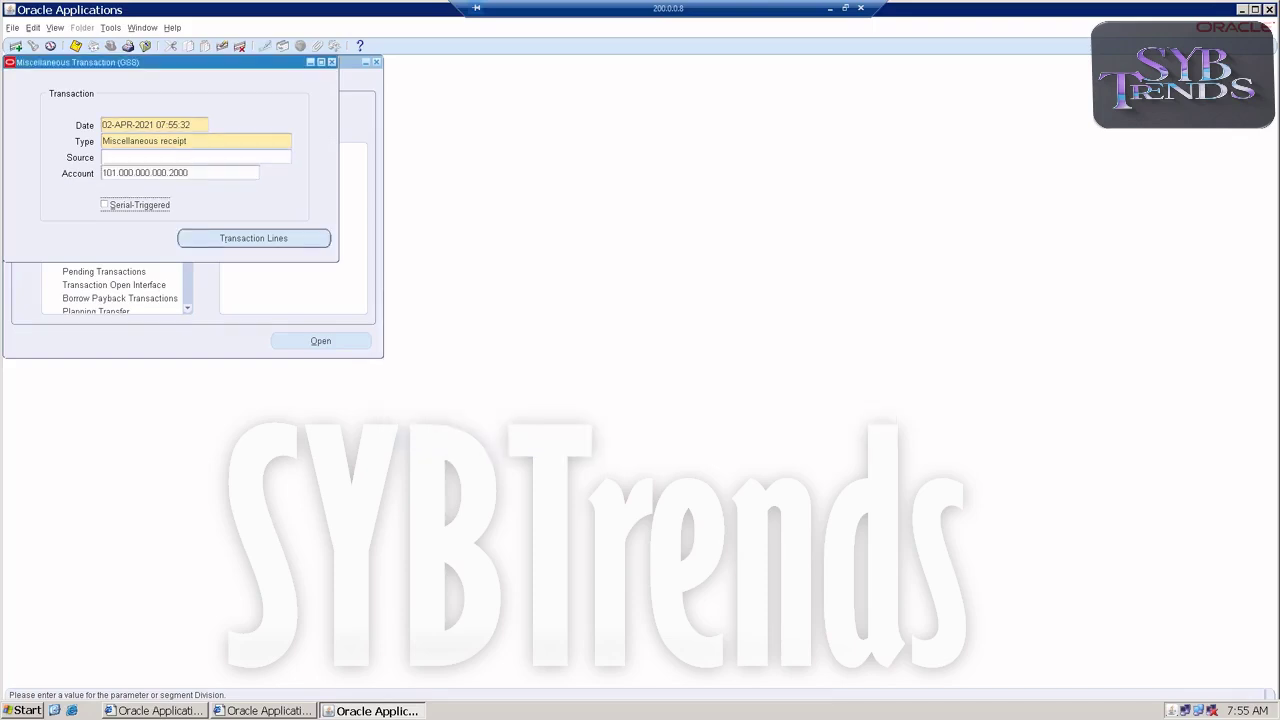
# Open the transaction lines and add a line for item GEGSSINTERUOM in the Stores subinventory
pyautogui.click(255, 239)
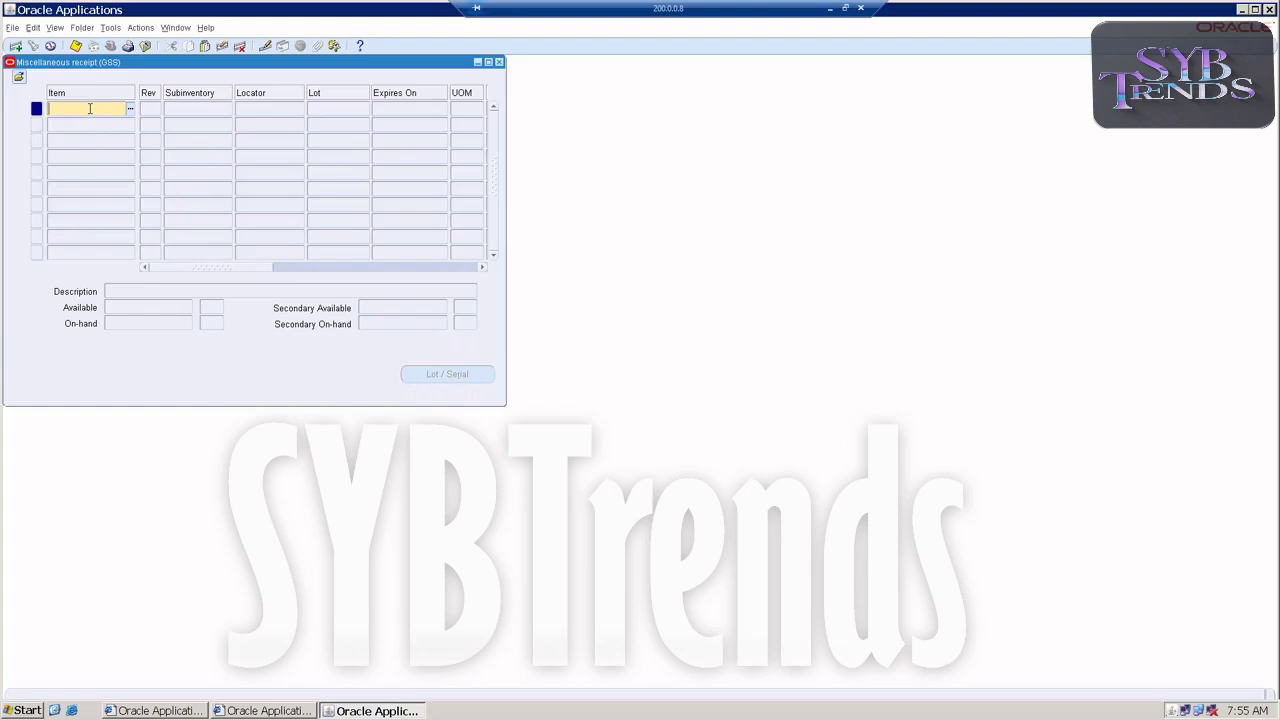
pyautogui.write('GEGSSINTERUOM')
pyautogui.press('Tab')
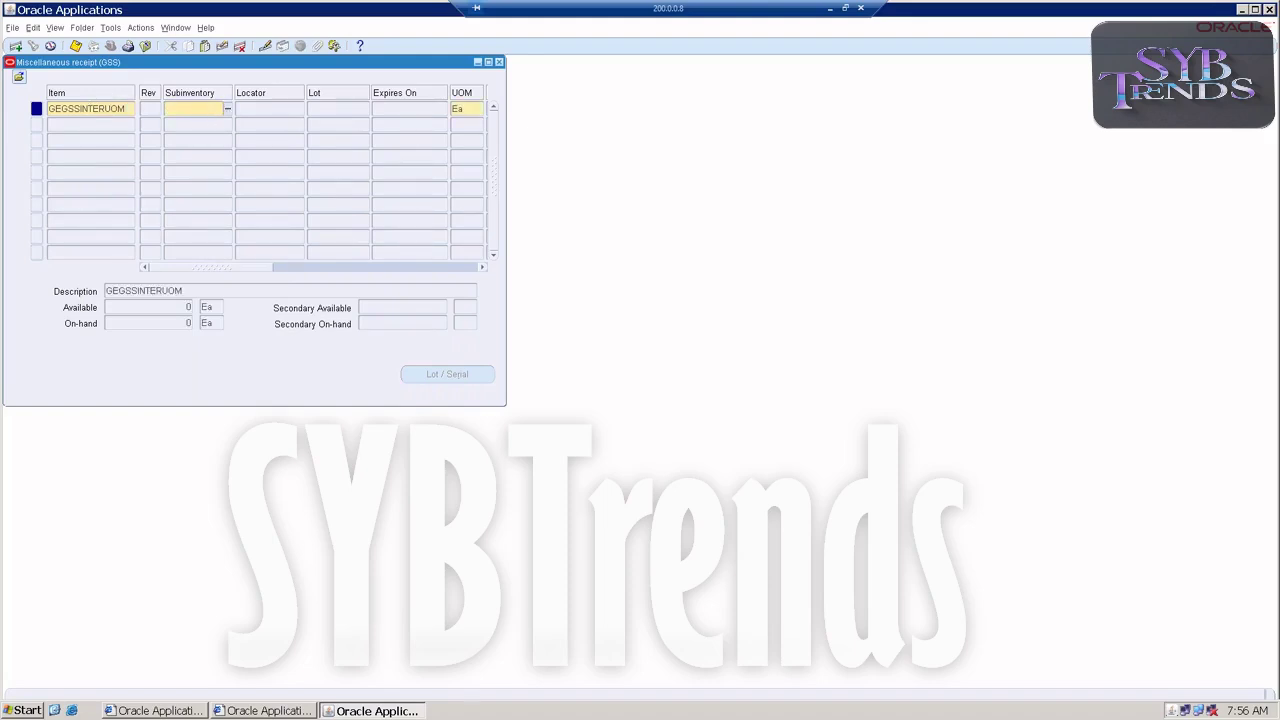
pyautogui.click(227, 108)
pyautogui.doubleClick(195, 213)
# Set the line's unit of measure to ekg and its quantity to 10, and save the receipt
pyautogui.click(479, 108)
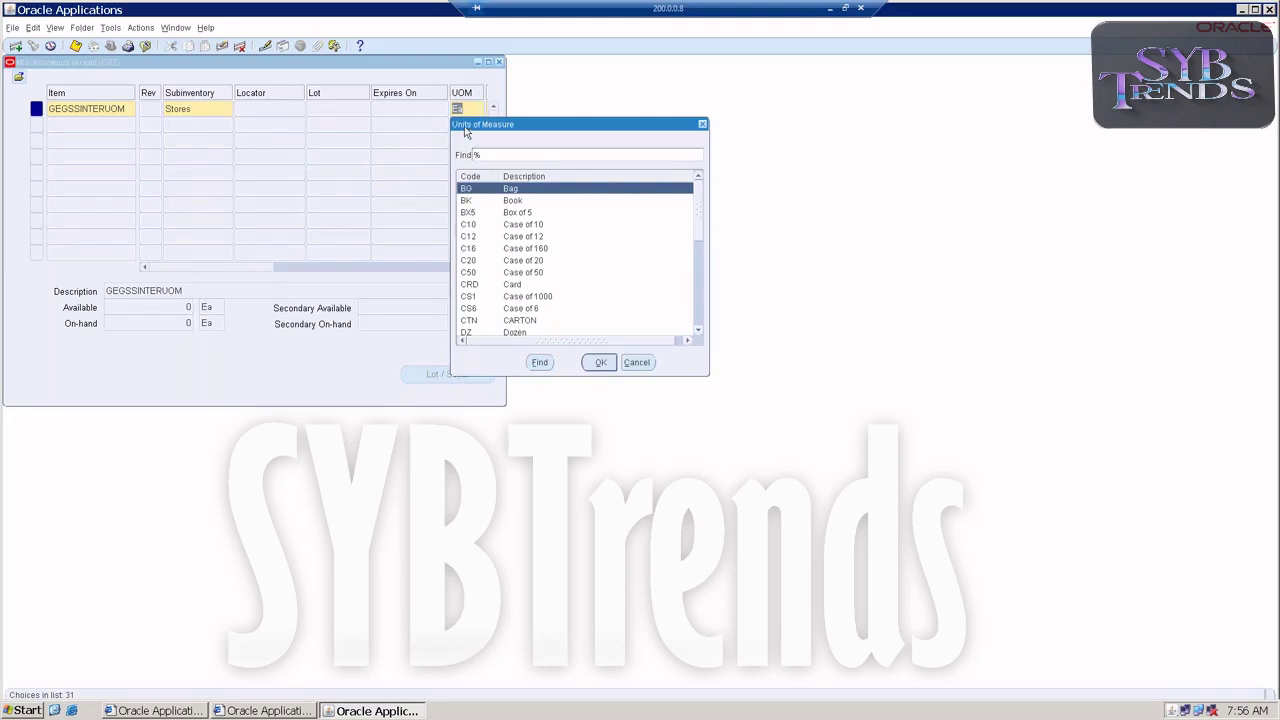
pyautogui.moveTo(700, 210); pyautogui.dragTo(700, 295)
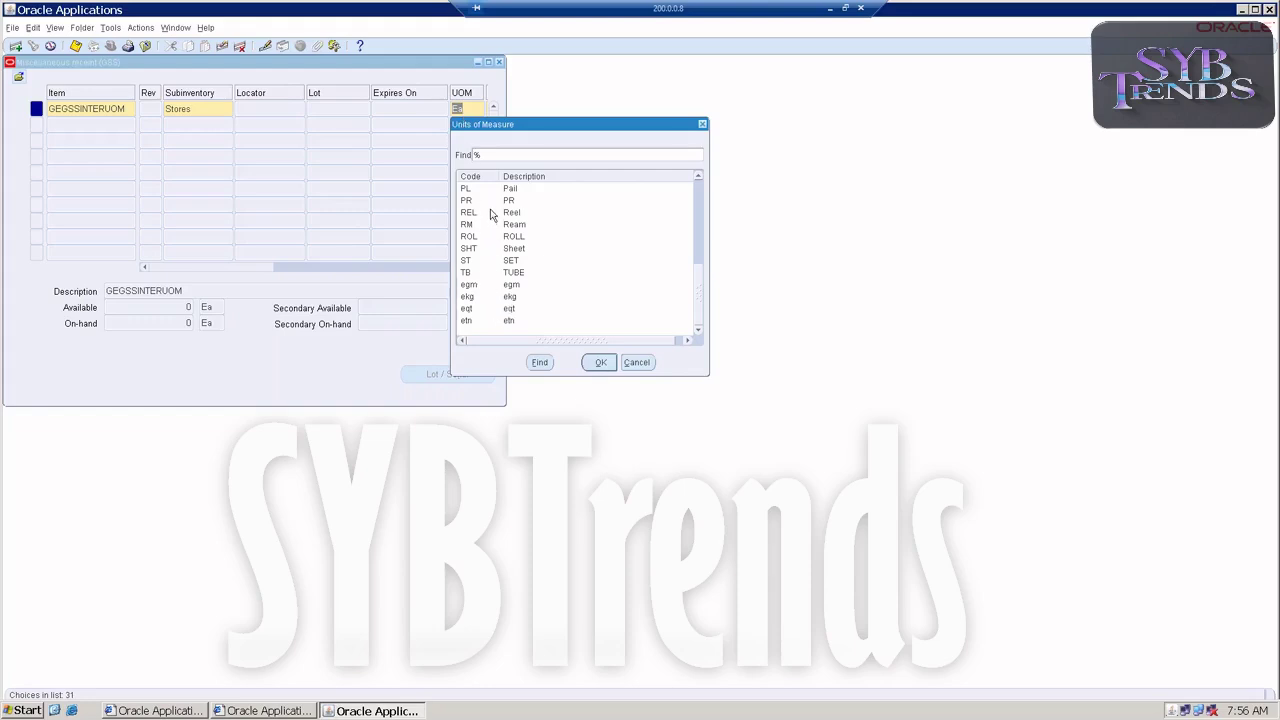
pyautogui.click(477, 299)
pyautogui.doubleClick(477, 301)
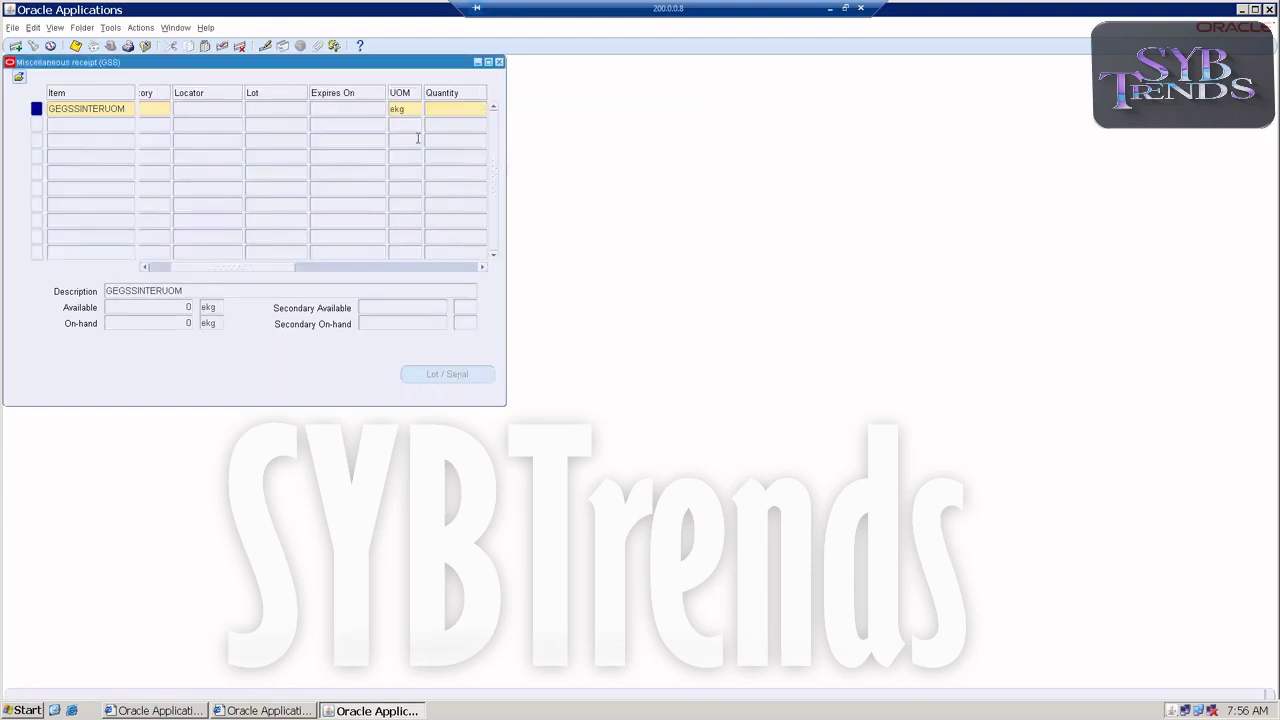
pyautogui.write('10')
pyautogui.press('Tab')
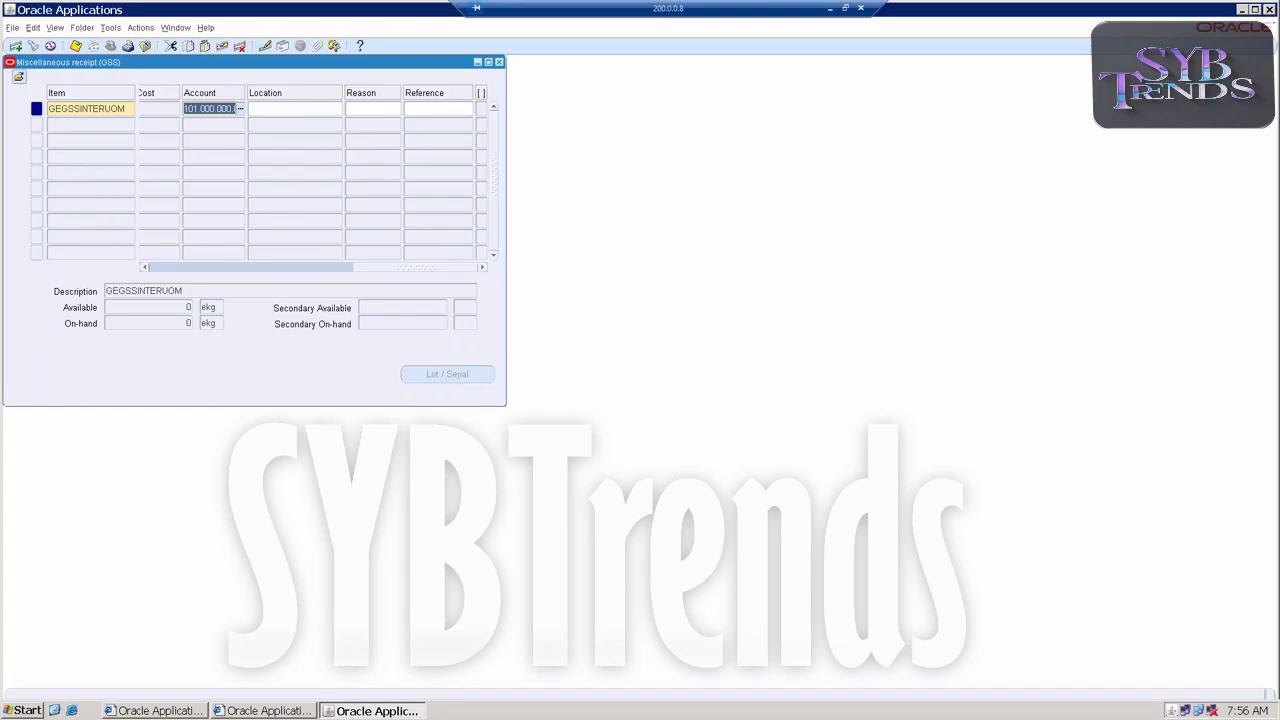
pyautogui.hotkey('ctrl', 's')
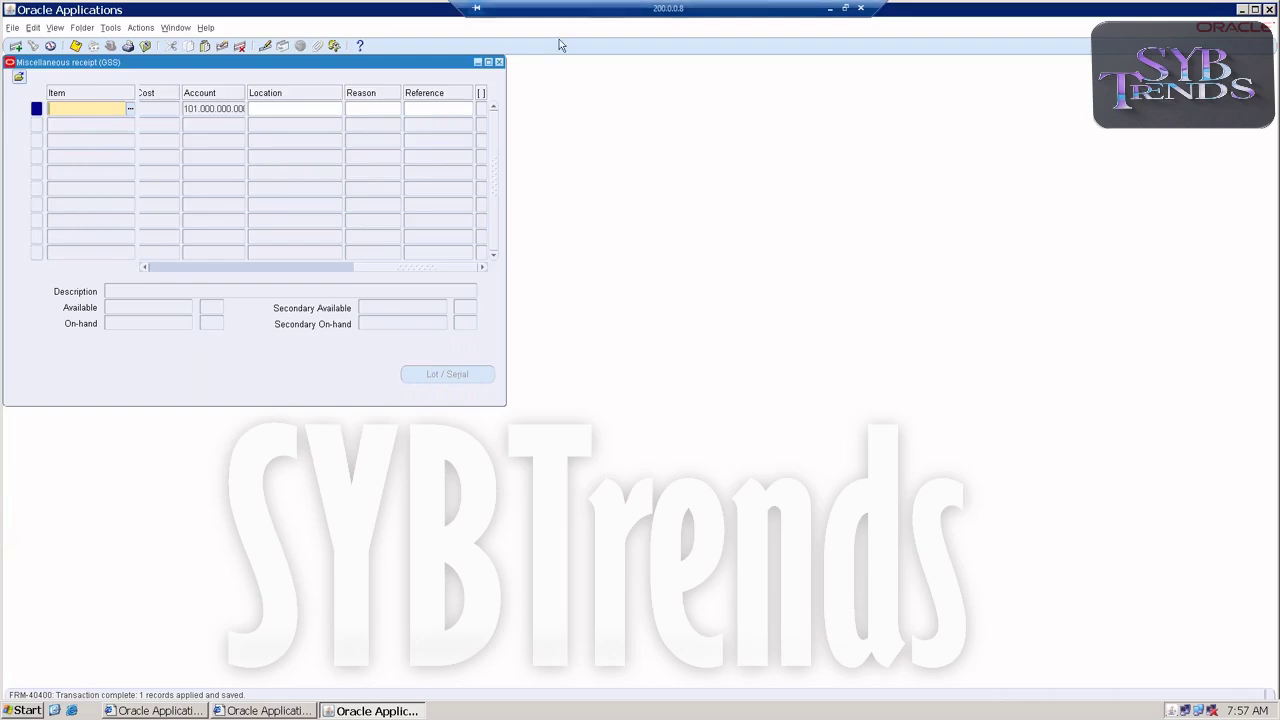
# Close the miscellaneous transaction forms, collapse Transactions and open On-hand Quantity from the On-hand, Availability functions
pyautogui.click(500, 63)
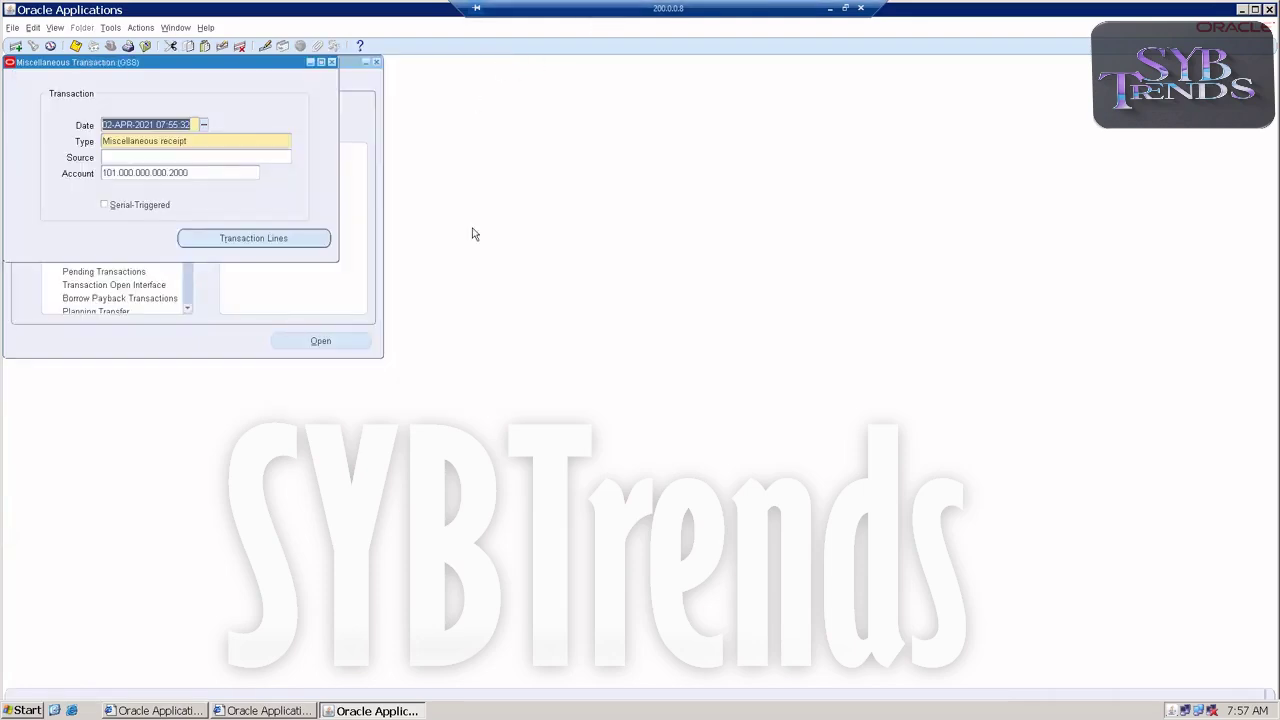
pyautogui.click(332, 62)
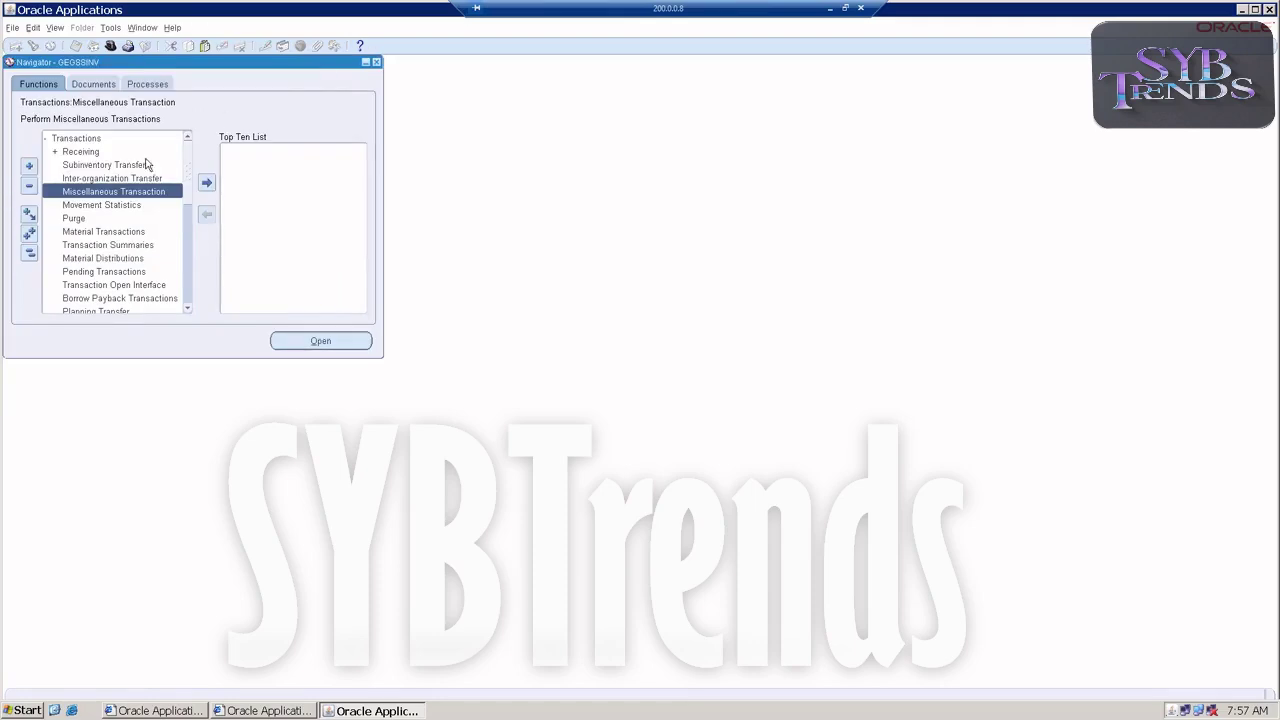
pyautogui.doubleClick(70, 140)
pyautogui.doubleClick(62, 166)
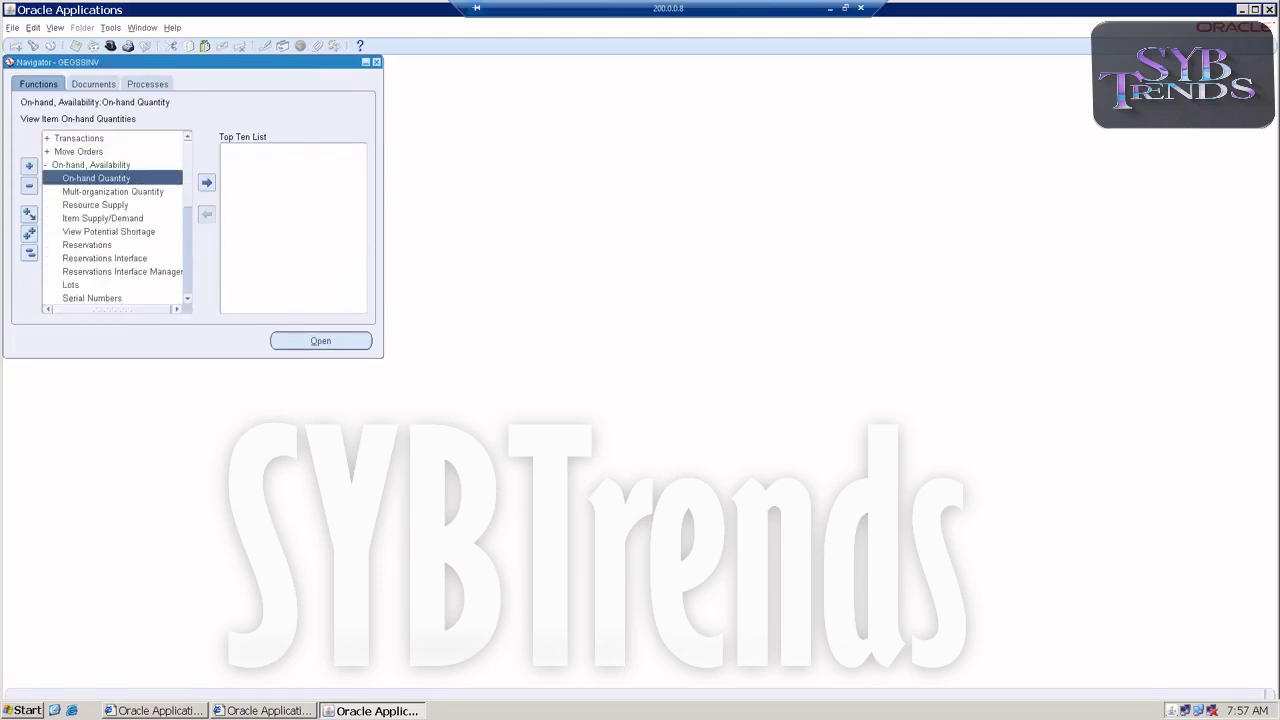
pyautogui.doubleClick(66, 179)
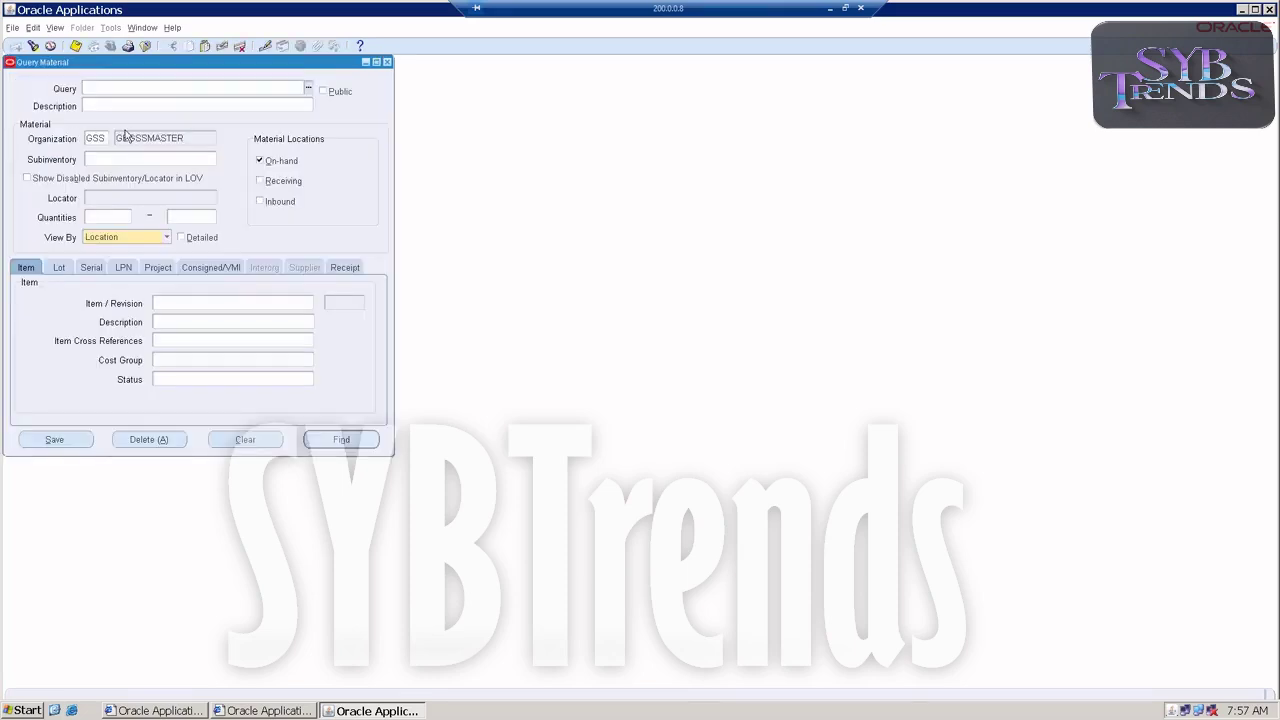
# Query on-hand material for item GEGSSINTERUOM in organization GSS (GEGSSMASTER) and check its primary UOM and on-hand quantity
pyautogui.click(156, 305)
pyautogui.write('GEGSSINTERUO')
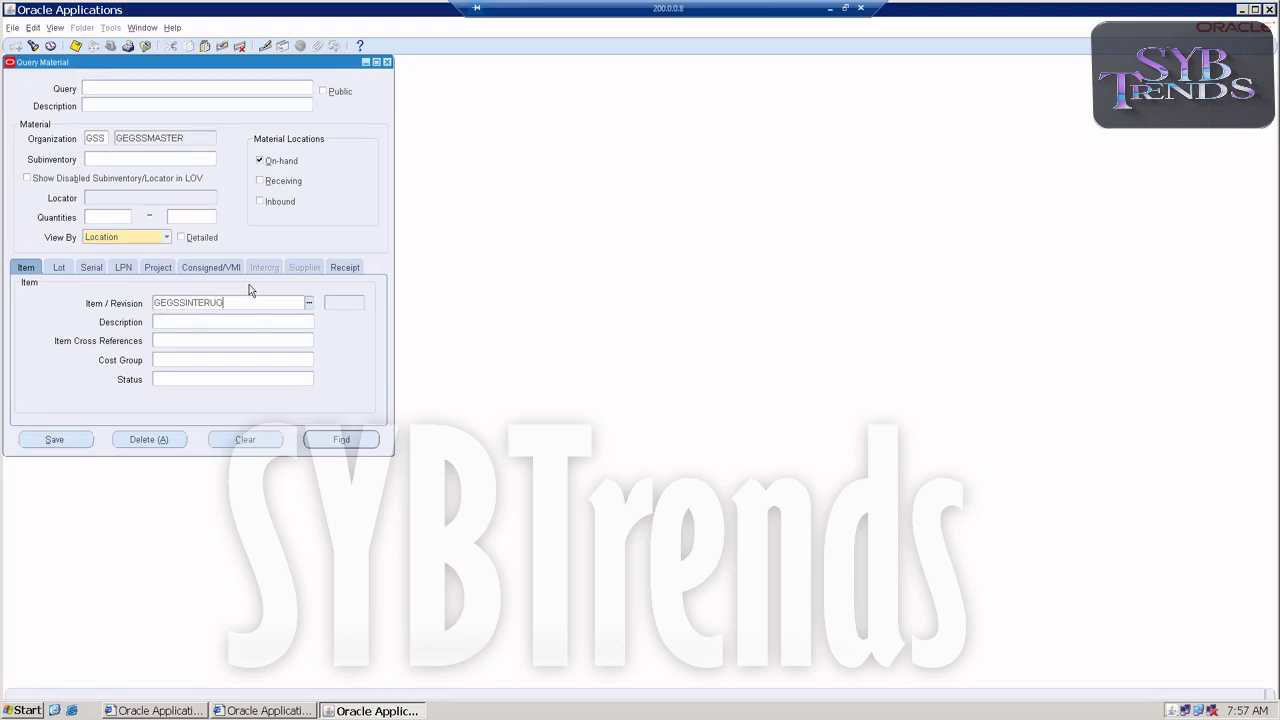
pyautogui.write('M')
pyautogui.press('Tab')
pyautogui.click(332, 440)
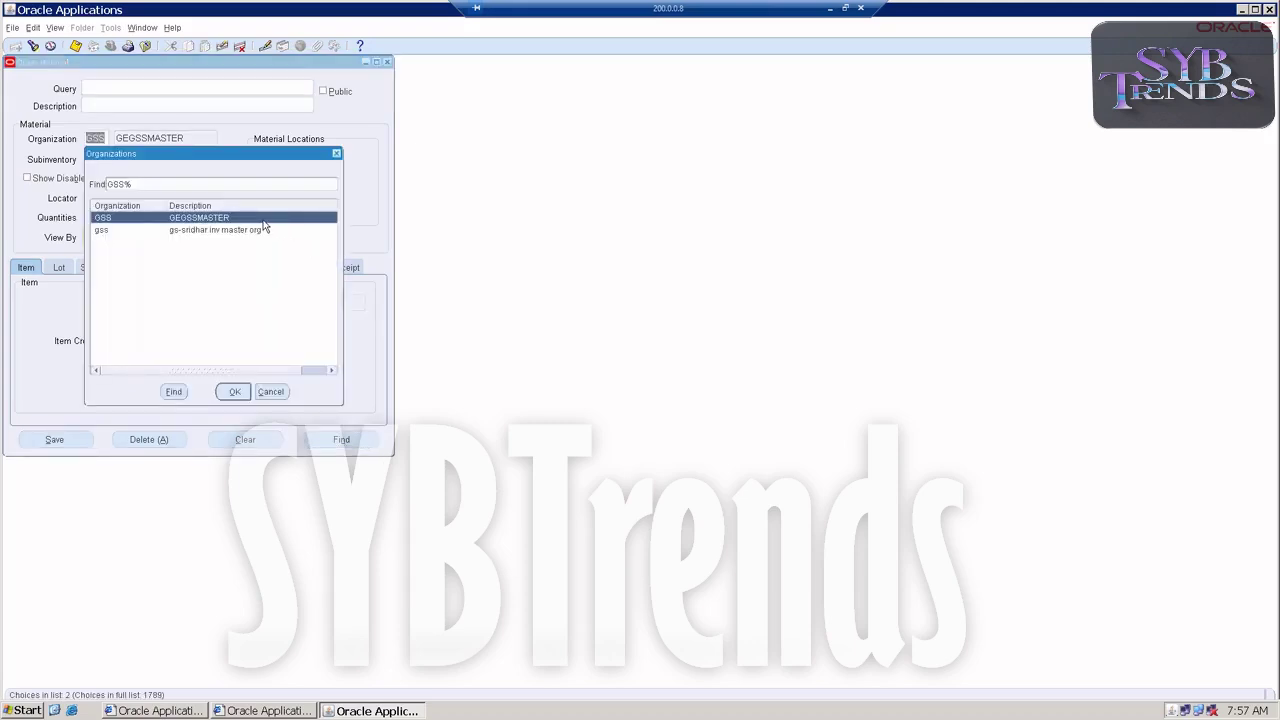
pyautogui.doubleClick(263, 219)
pyautogui.click(486, 315)
pyautogui.click(486, 315)
pyautogui.click(486, 315)
pyautogui.click(486, 315)
pyautogui.click(486, 315)
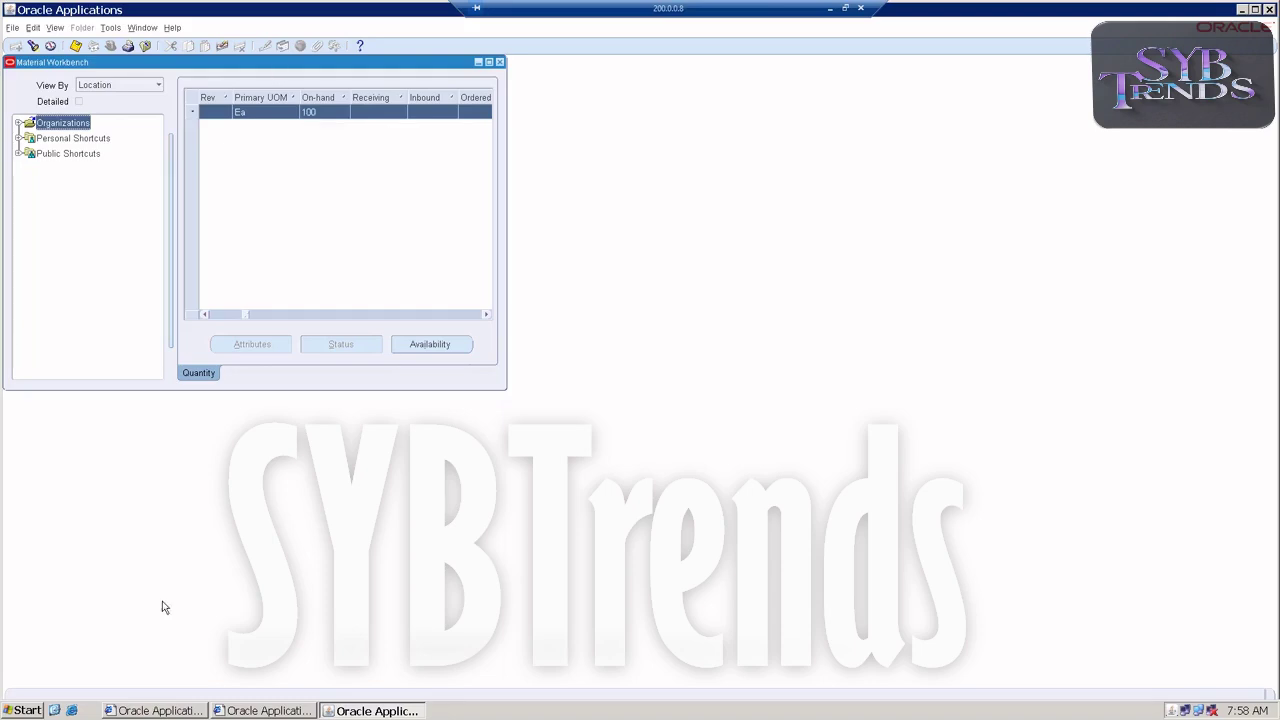
# Switch to the Excel notes and insert blank cells at A369:J371 above Intra Class Conversion, shifting the existing cells down
pyautogui.click(831, 10)
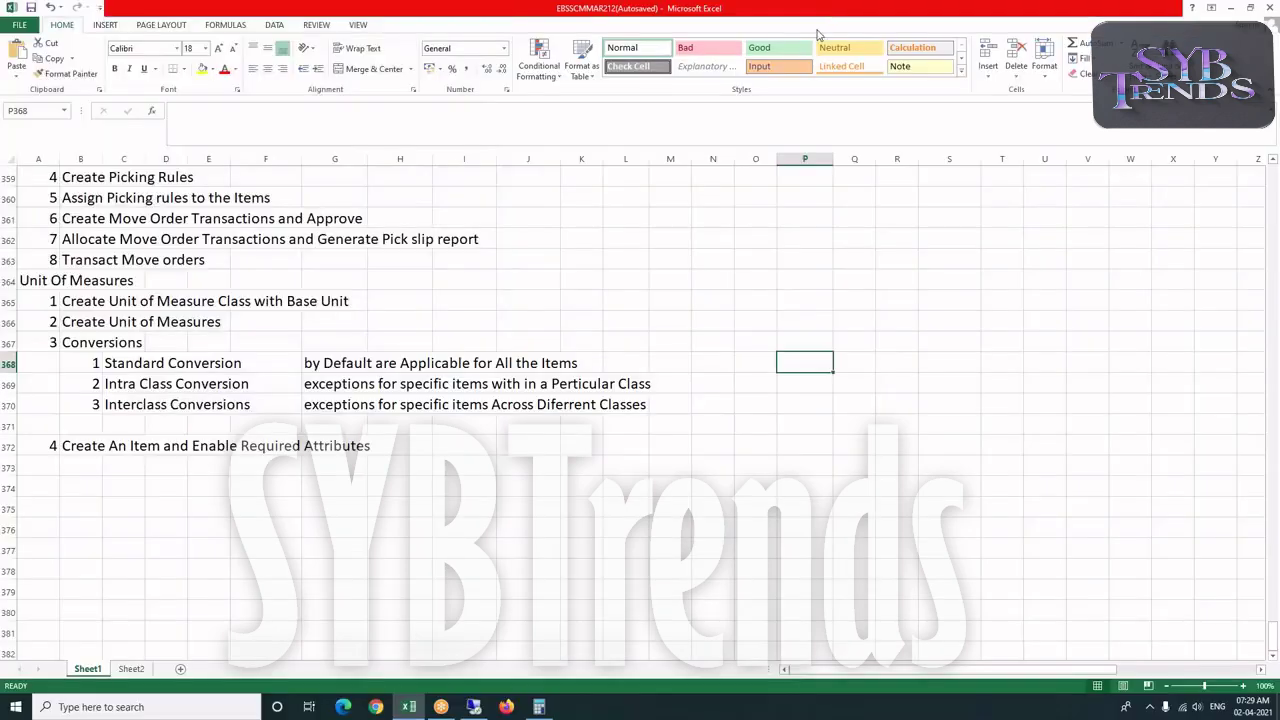
pyautogui.click(108, 468)
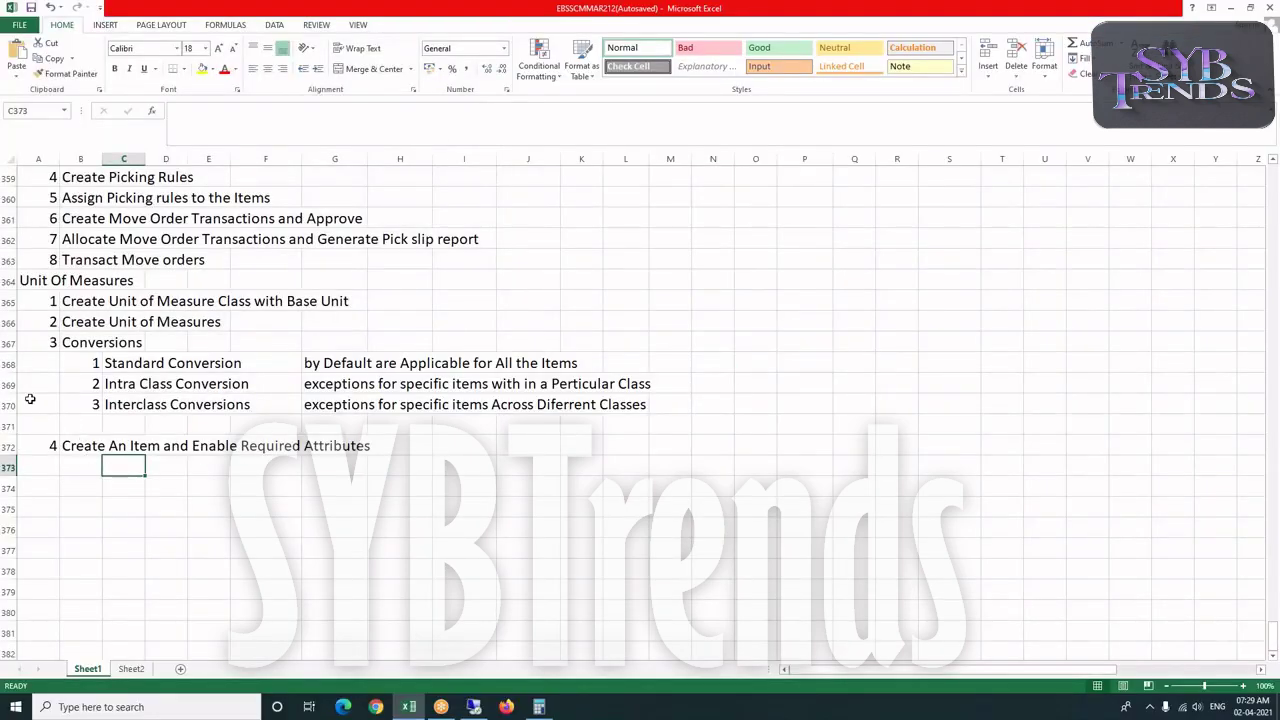
pyautogui.moveTo(29, 389); pyautogui.dragTo(499, 414)
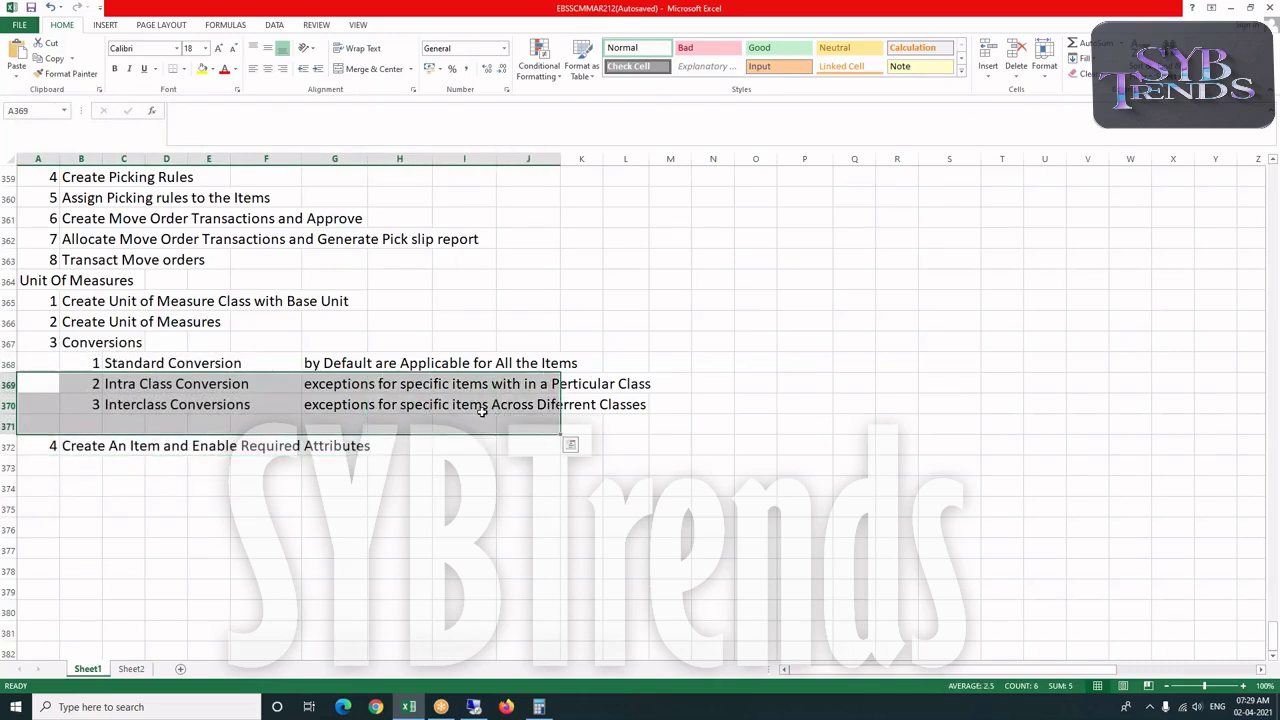
pyautogui.rightClick(482, 413)
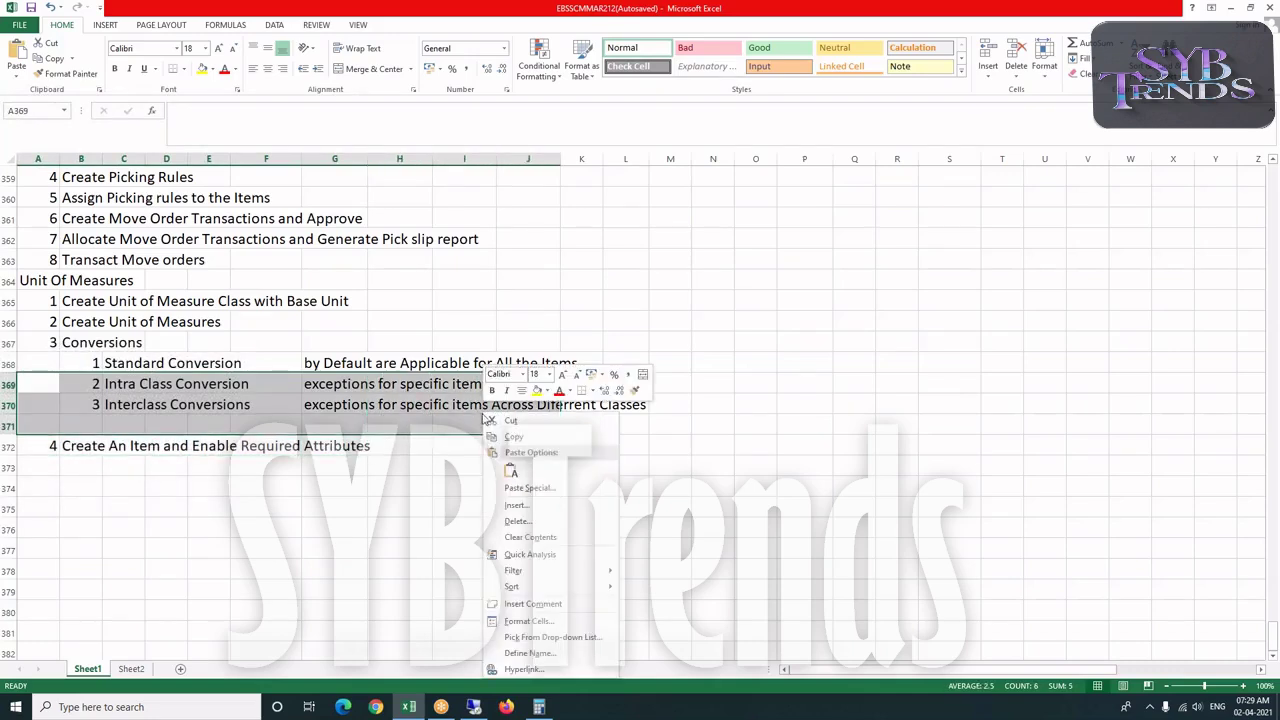
pyautogui.click(514, 508)
pyautogui.click(497, 542)
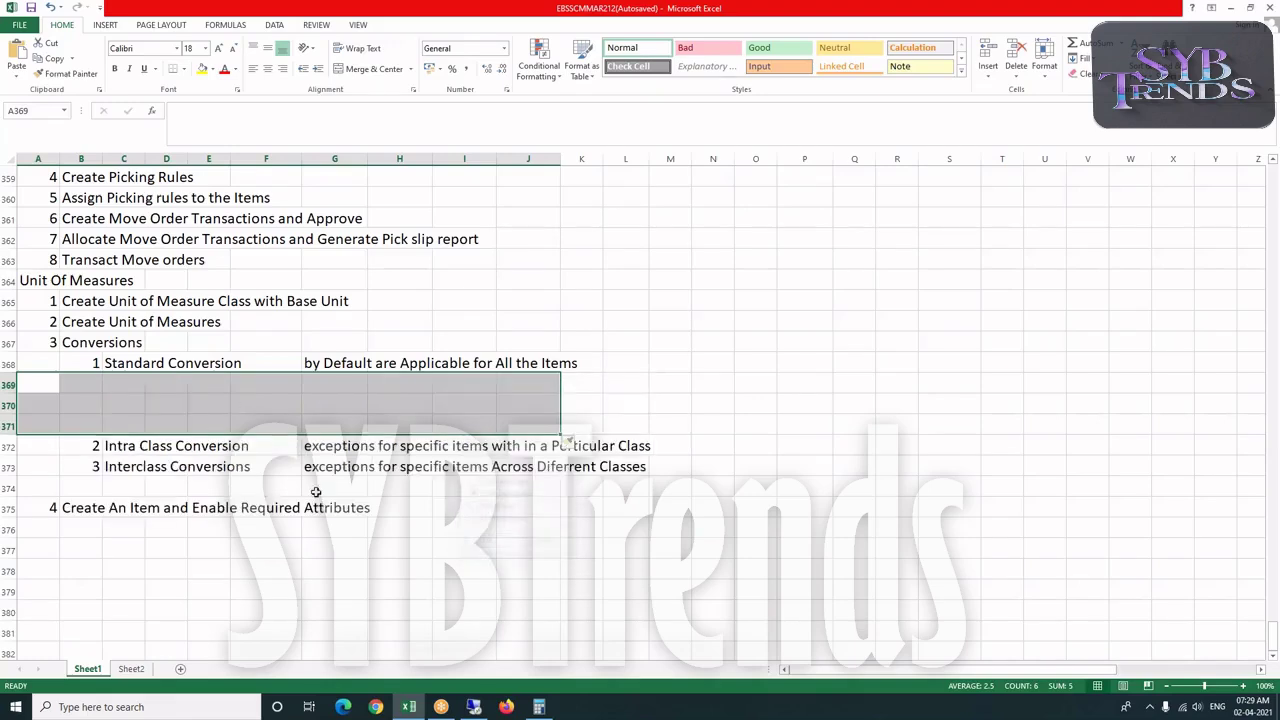
# Under Standard Conversion, enter 1 in C369 with "Create an Item" in D369, and 2 in C370
pyautogui.click(89, 383)
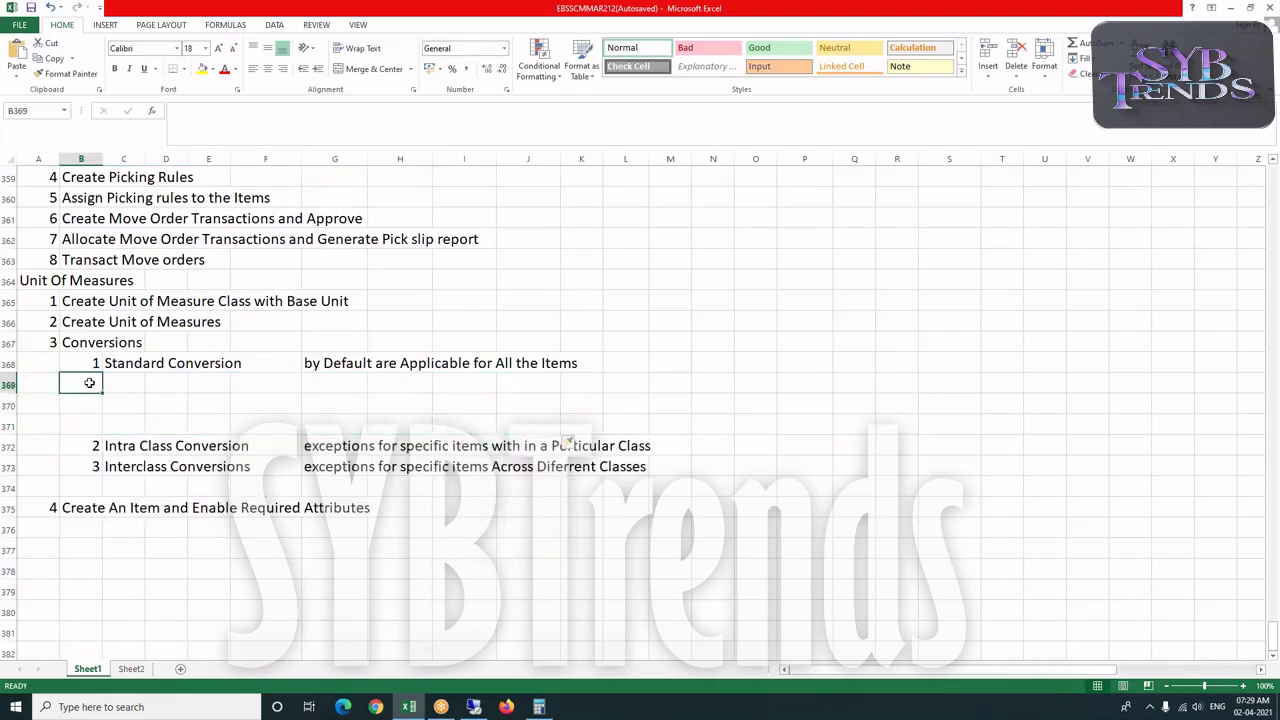
pyautogui.click(127, 383)
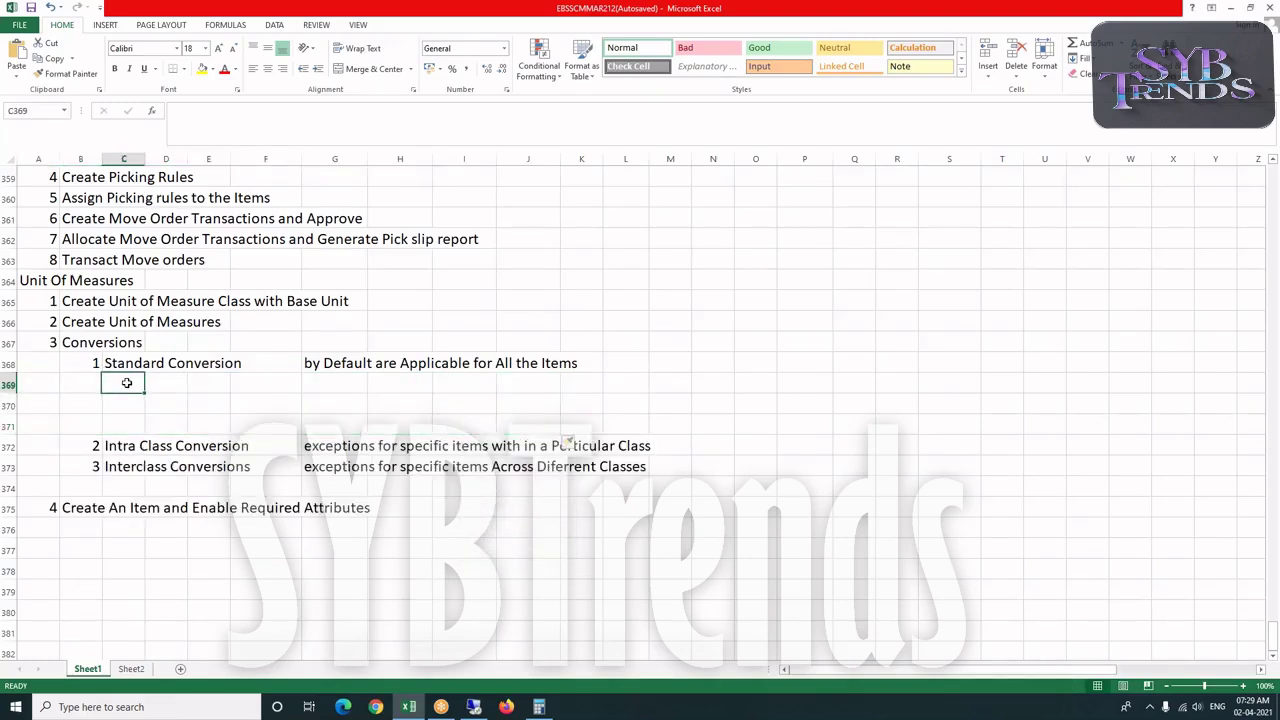
pyautogui.write('1')
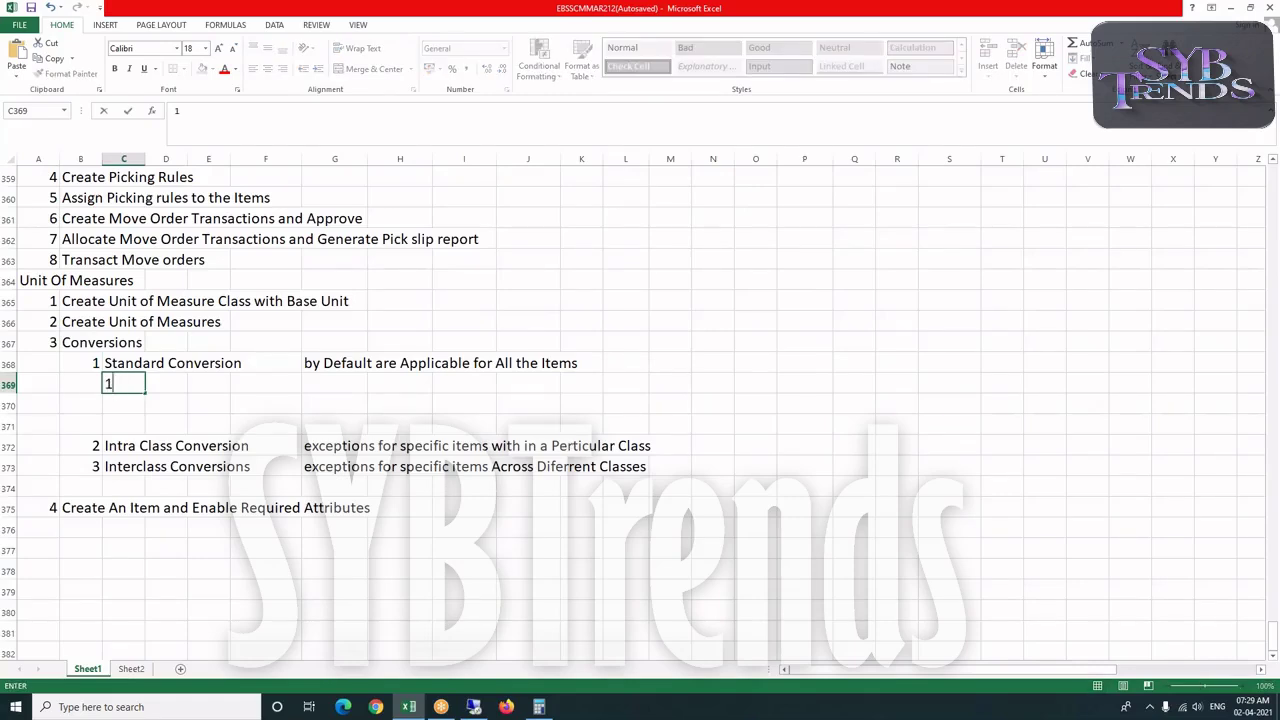
pyautogui.press('Tab')
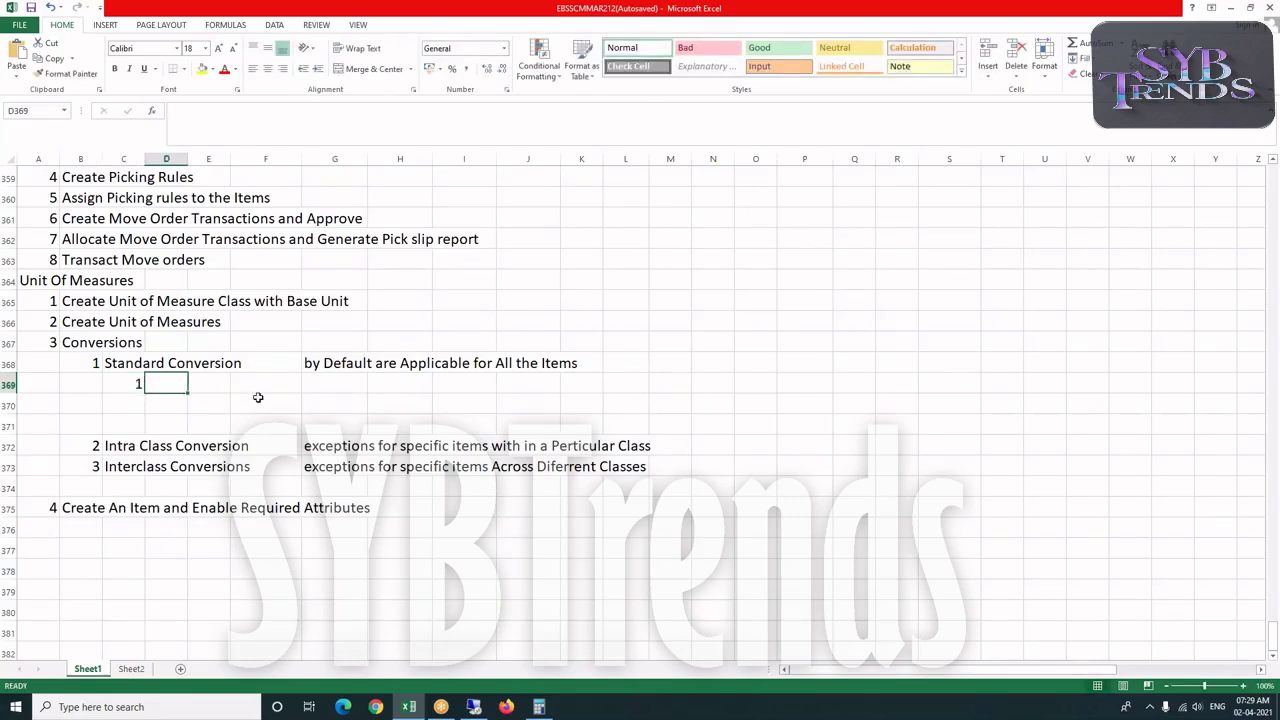
pyautogui.write('Create ')
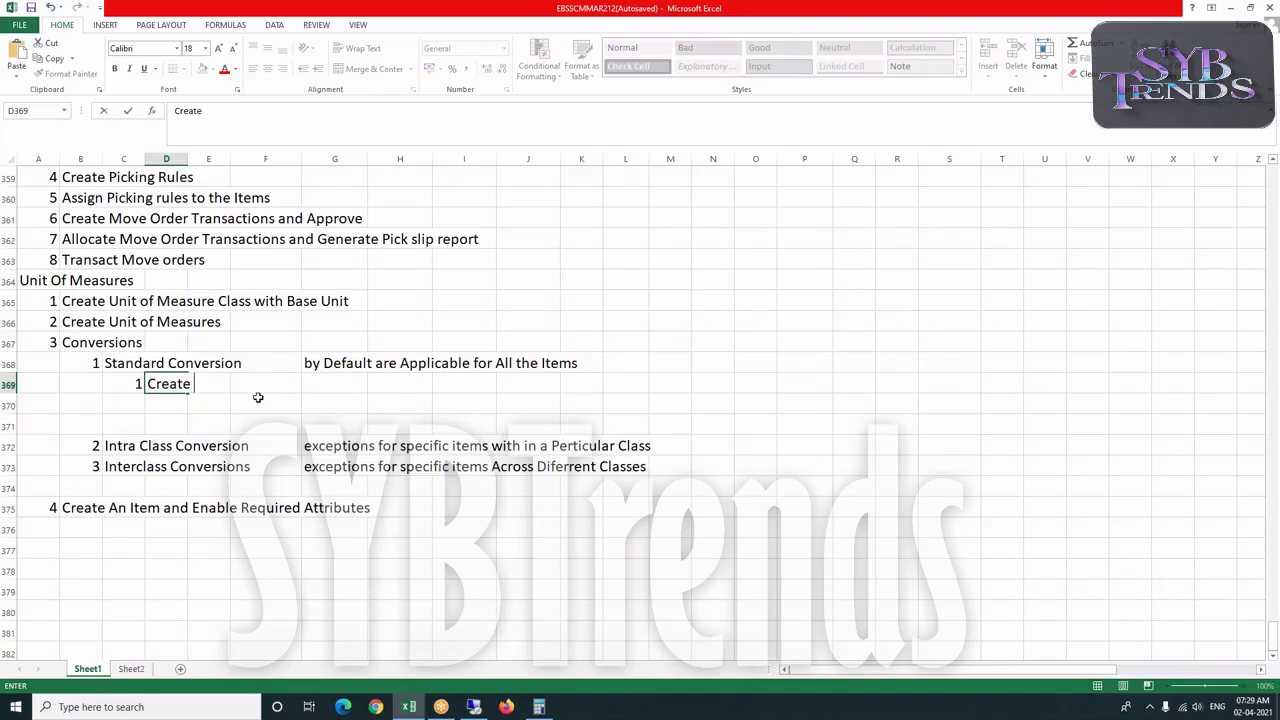
pyautogui.write('an Item')
pyautogui.click(124, 404)
pyautogui.write('2')
pyautogui.press('Tab')
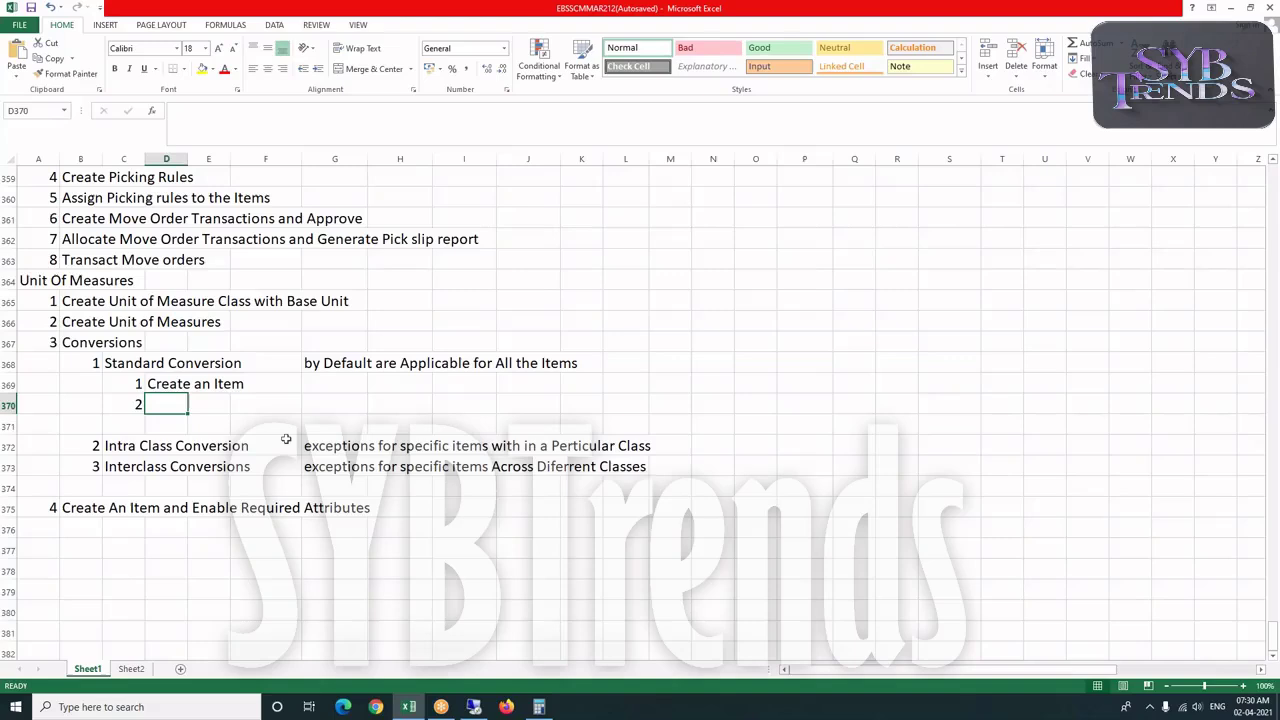
# Extend the text in D369 to read "Create an Item and Assign Primary Unit of Measures"
pyautogui.click(185, 387)
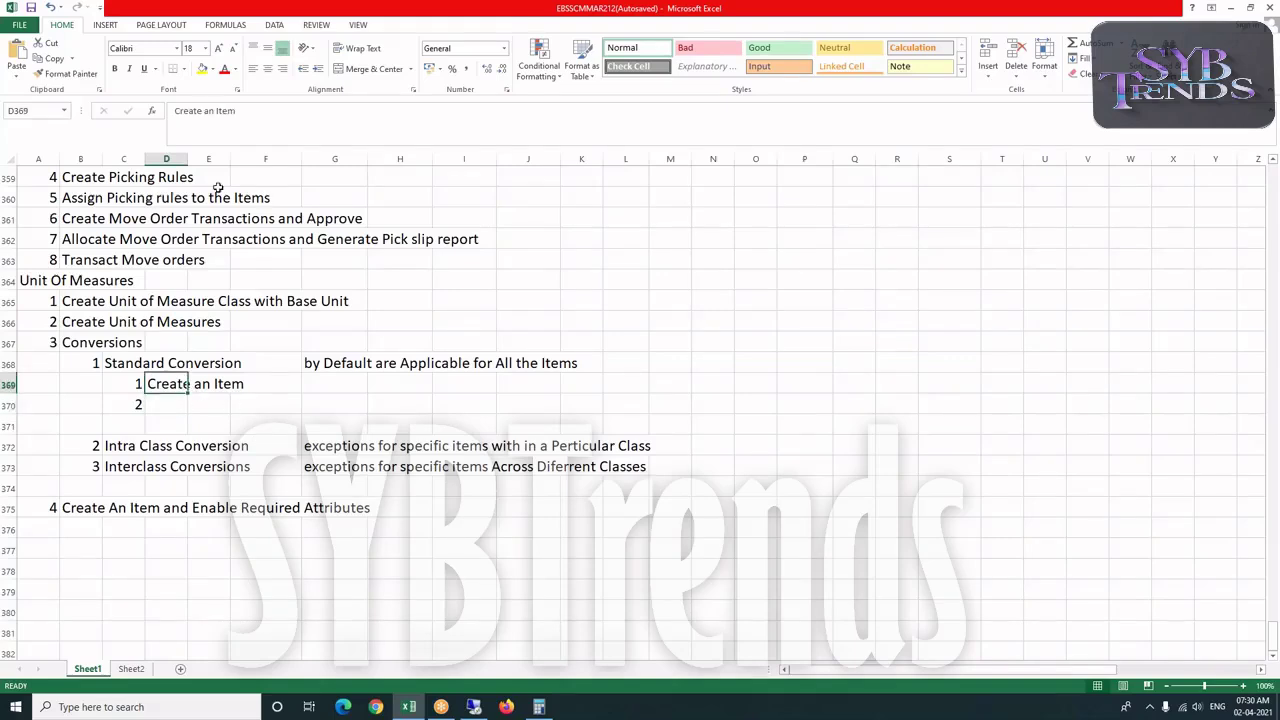
pyautogui.click(269, 110)
pyautogui.write('a')
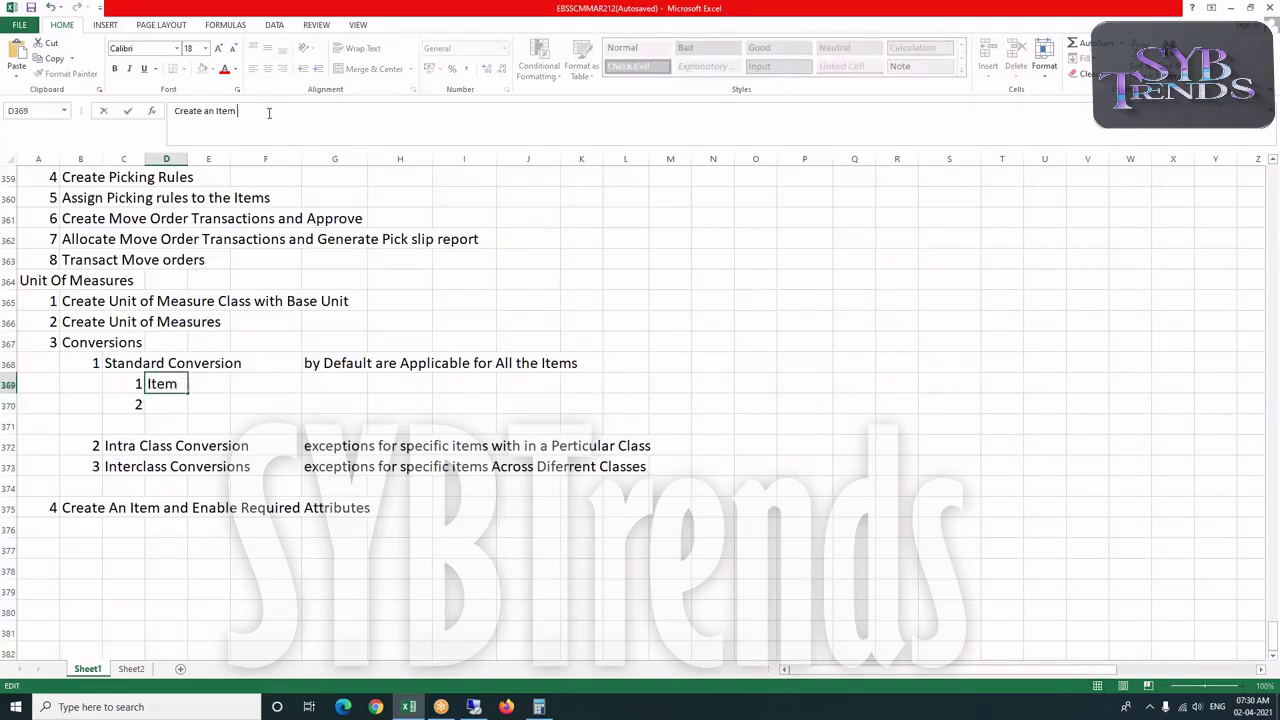
pyautogui.write('nd Assign')
pyautogui.write('Primary Unit of Measures')
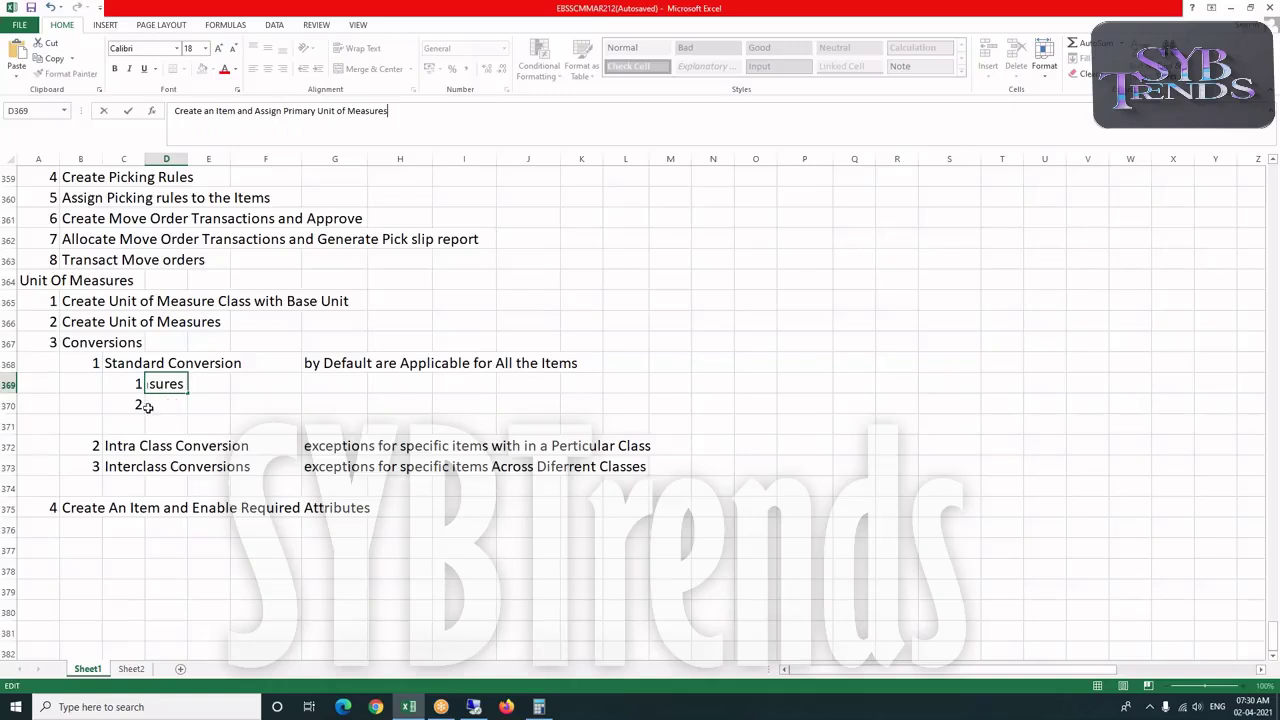
# Enter "Create a Transaction with Other Unit of Measures of the same class" in D370 as the second Standard Conversion step
pyautogui.click(155, 404)
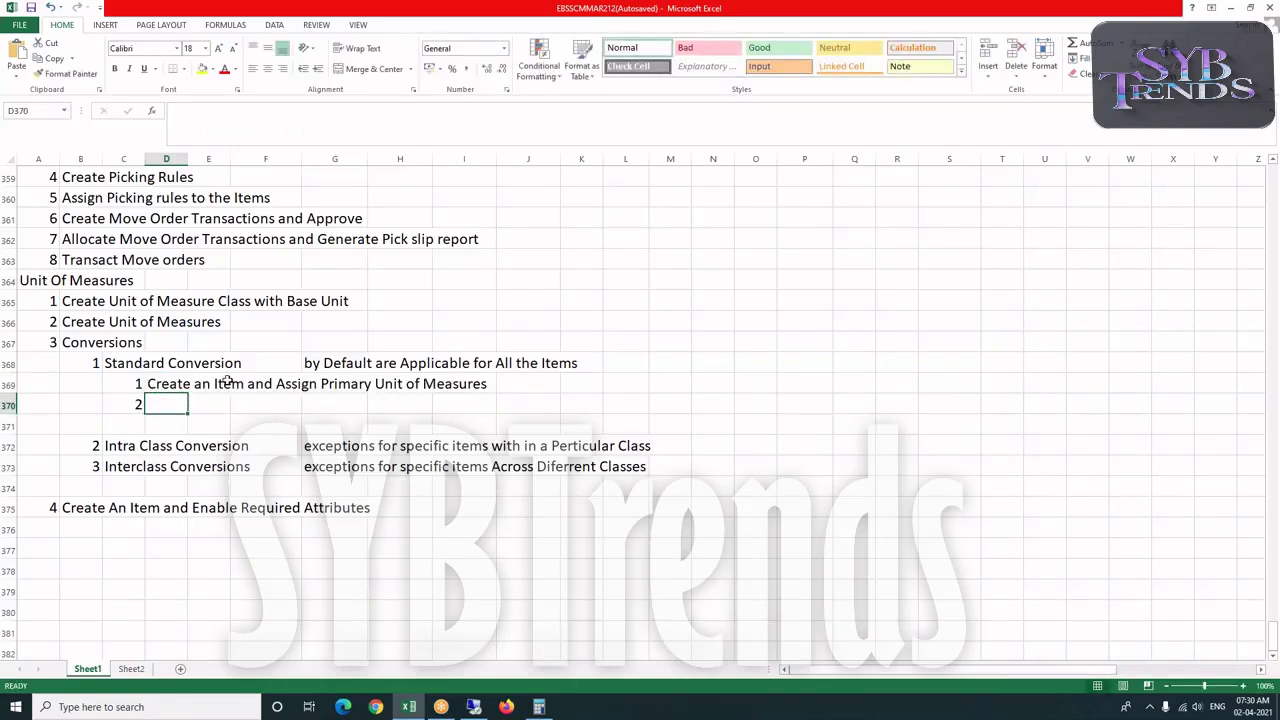
pyautogui.write('Create')
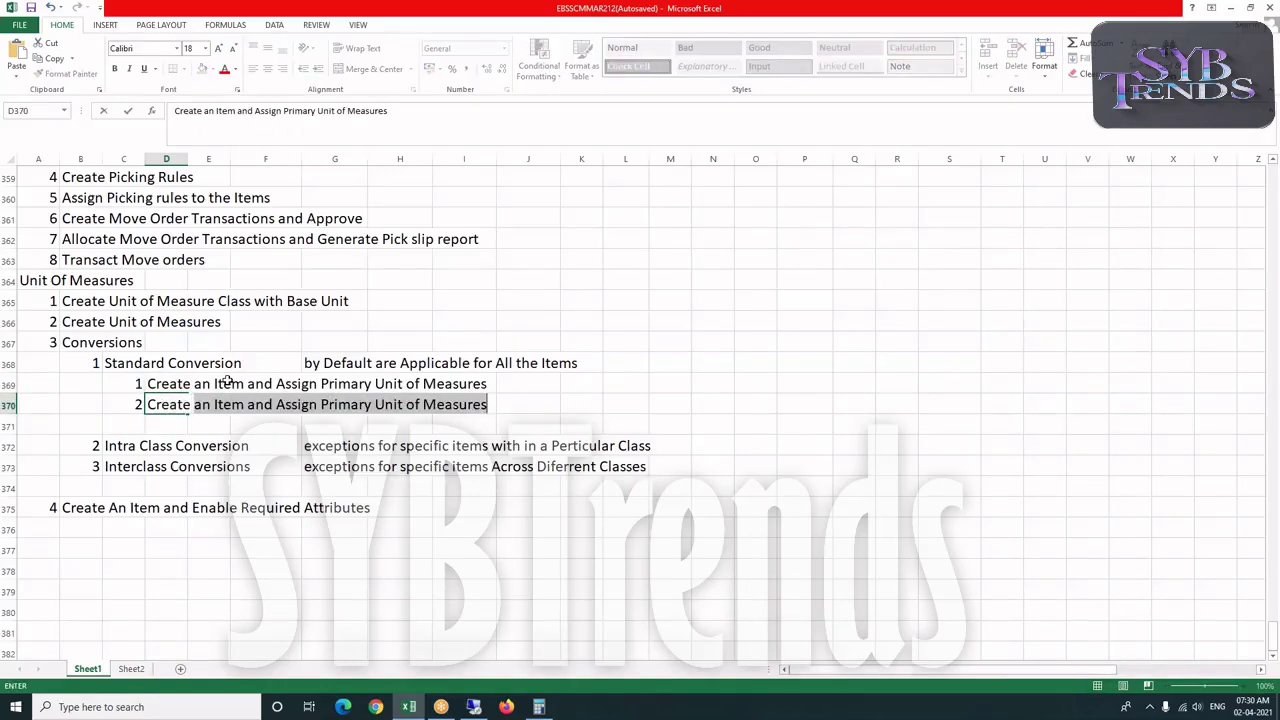
pyautogui.write(' a Tre')
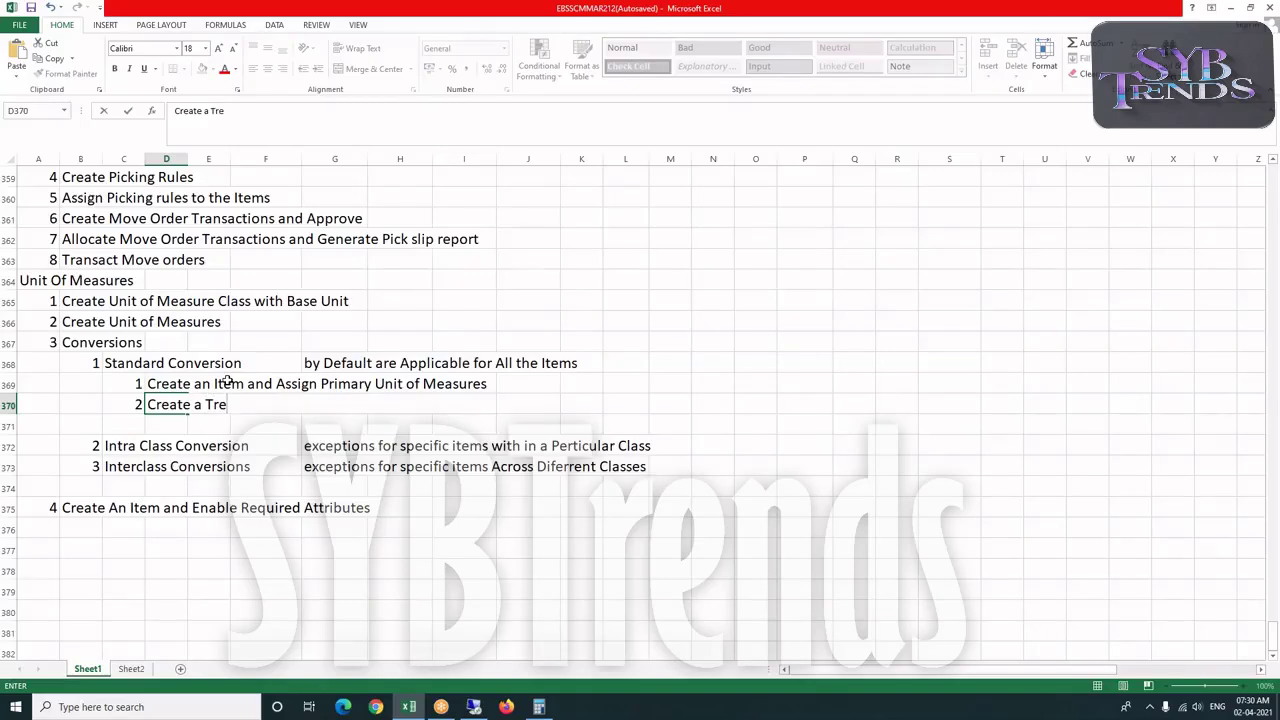
pyautogui.press('BackSpace')
pyautogui.write('ansaction with')
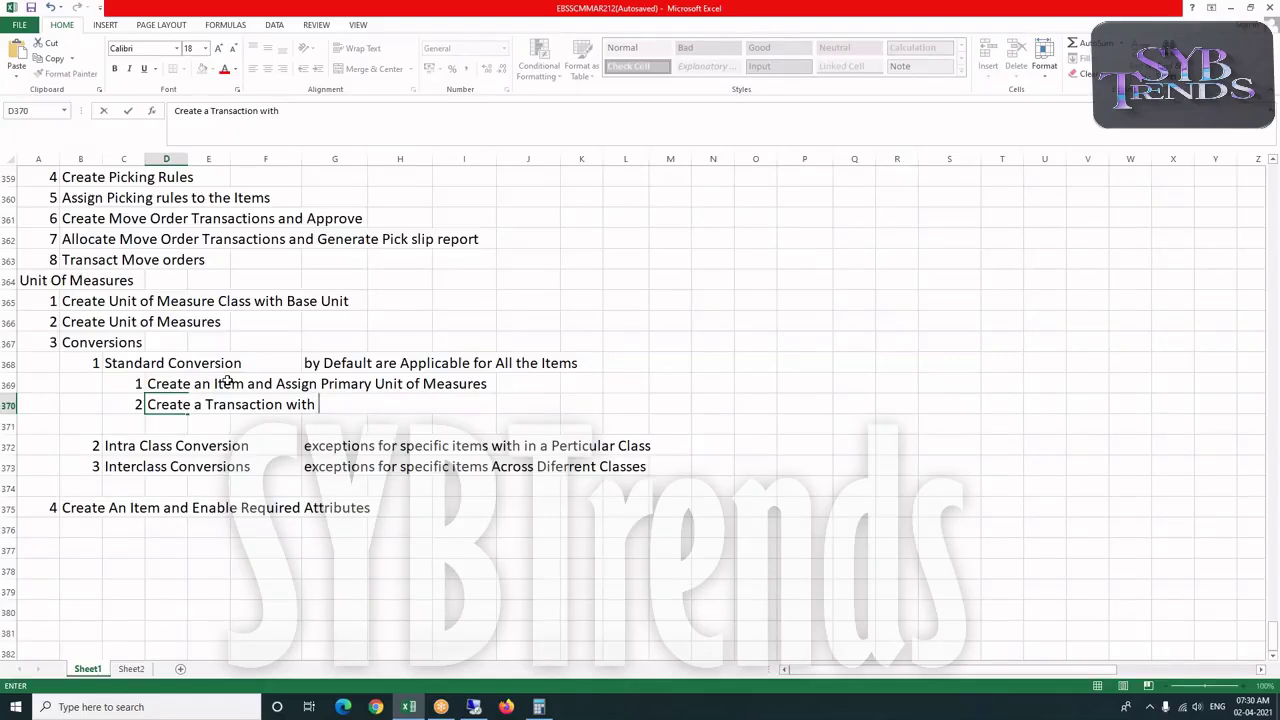
pyautogui.write(' Other Unit of Measures of the sa')
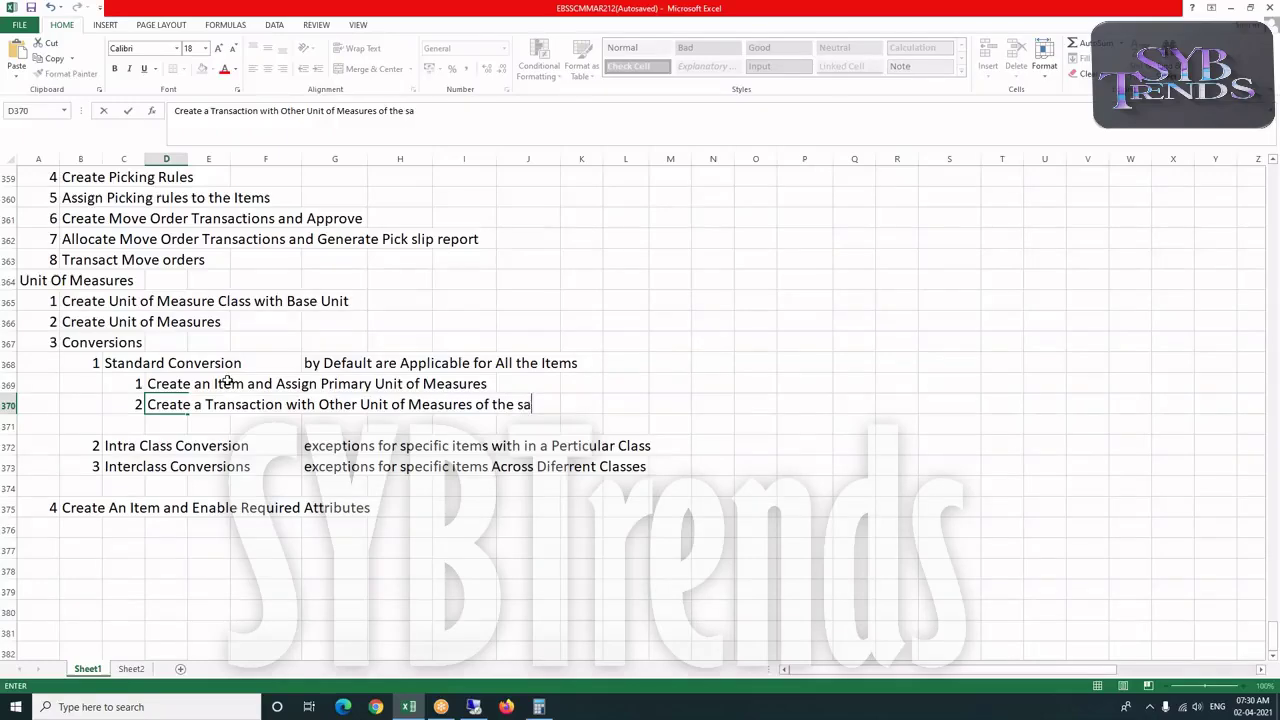
pyautogui.write('me class')
# Add the third Standard Conversion step, with 3 in C371 and "Check on Hand Quantity" in D371
pyautogui.click(128, 424)
pyautogui.write('3')
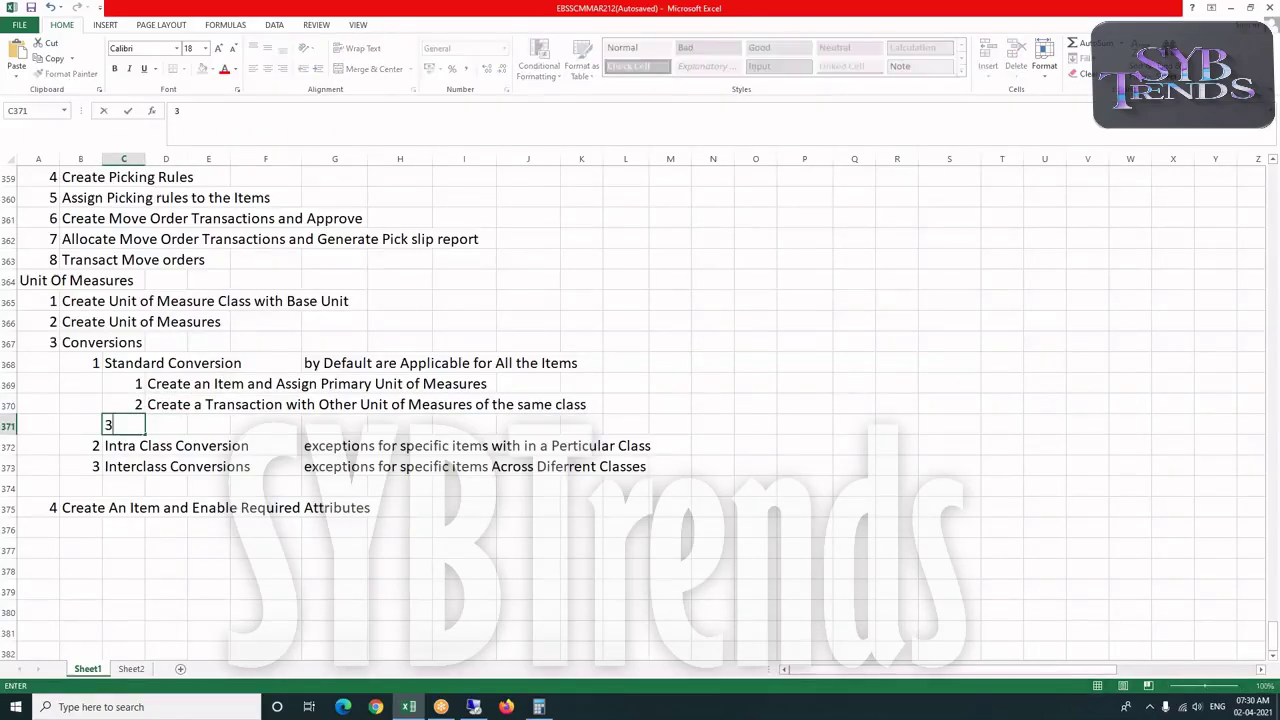
pyautogui.press('Tab')
pyautogui.write('Check')
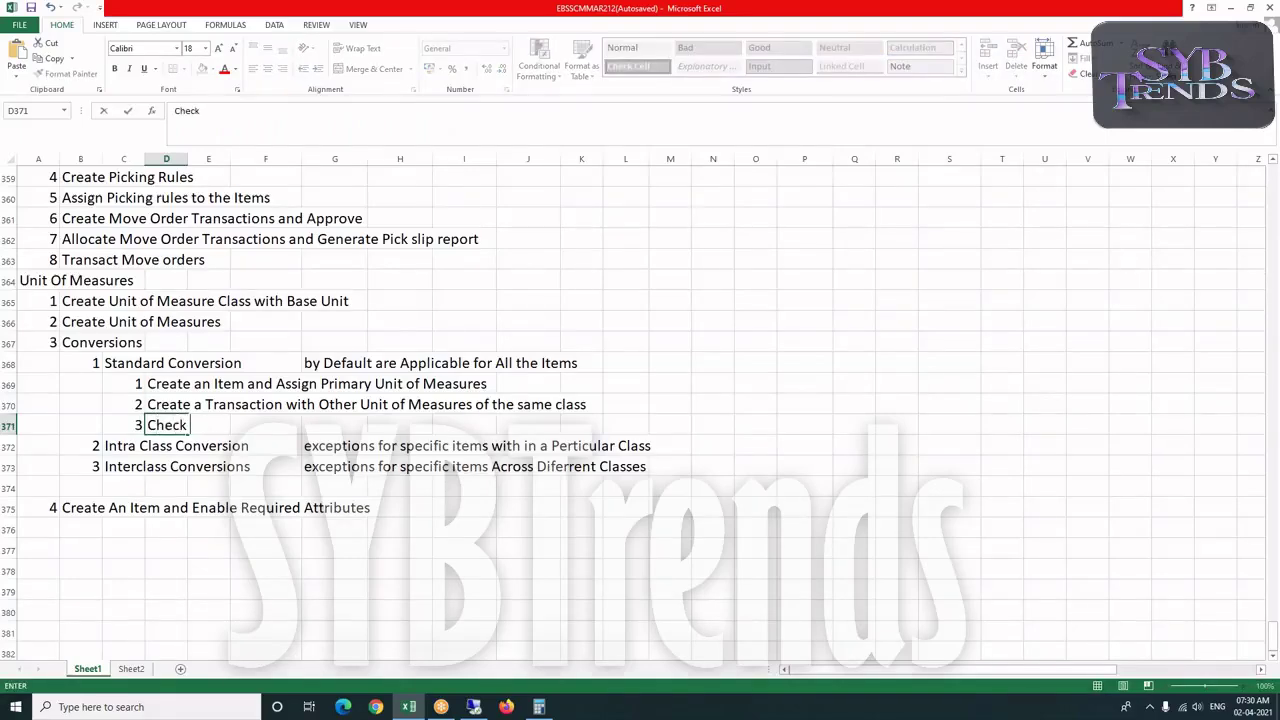
pyautogui.write(' on Hand Quantity')
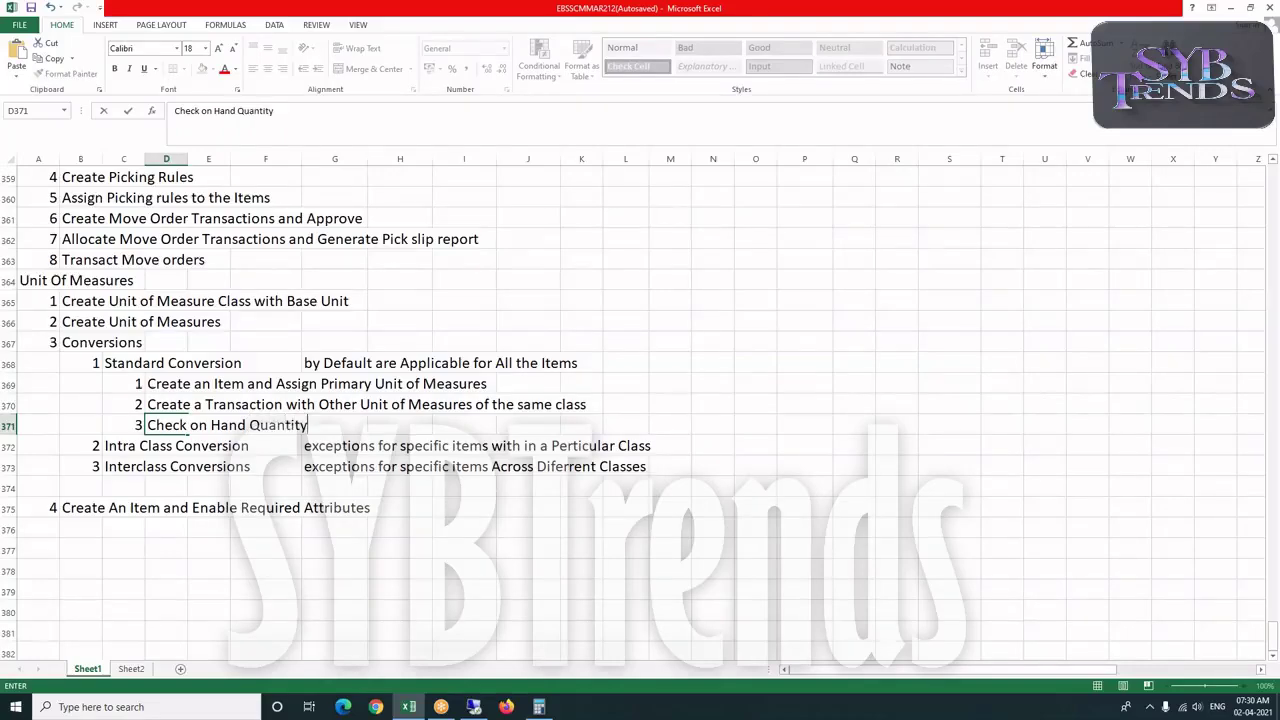
pyautogui.scroll(-1, 177, 486)
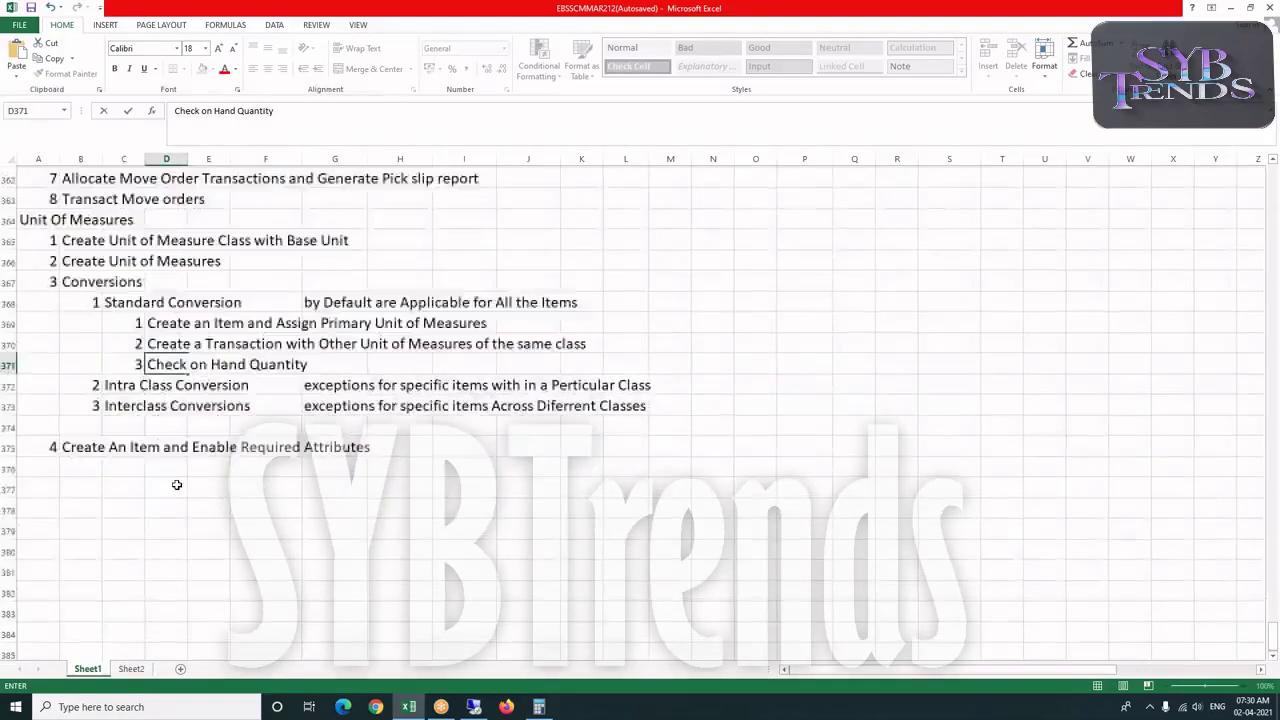
pyautogui.click(135, 320)
pyautogui.moveTo(135, 320); pyautogui.dragTo(260, 366)
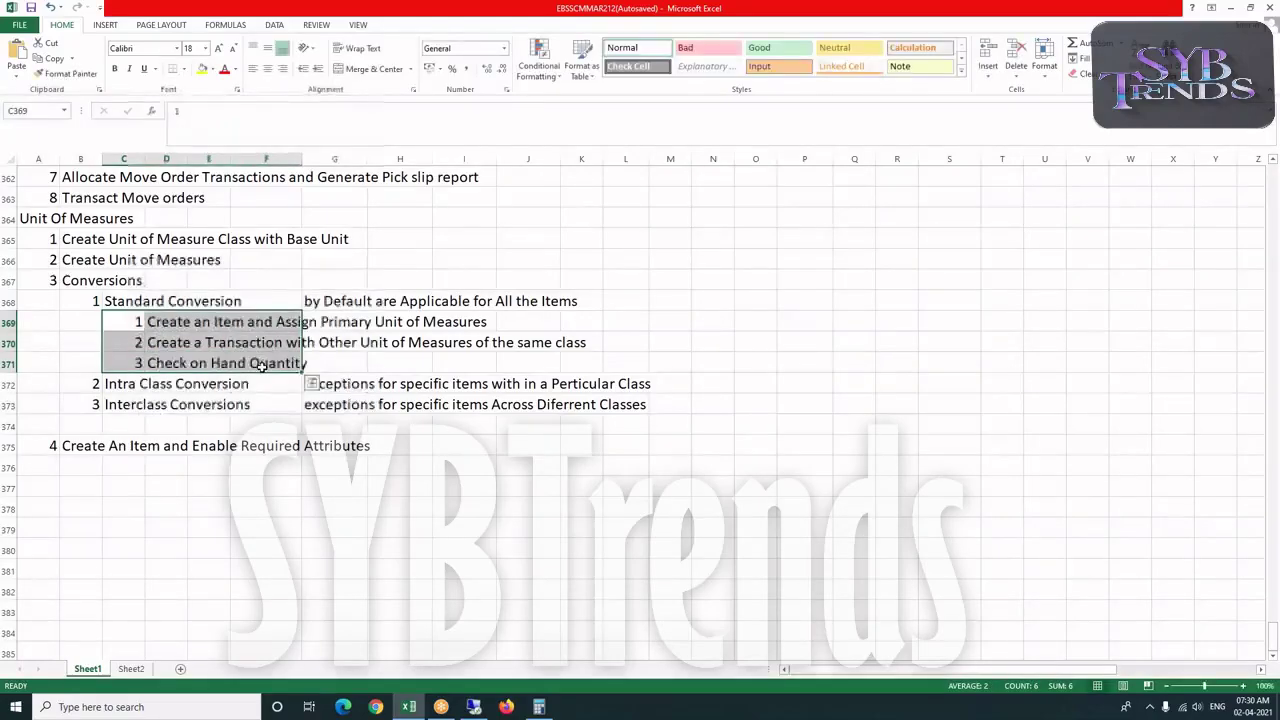
pyautogui.hotkey('ctrl', 'c')
pyautogui.moveTo(40, 404); pyautogui.dragTo(631, 438)
pyautogui.rightClick(631, 438)
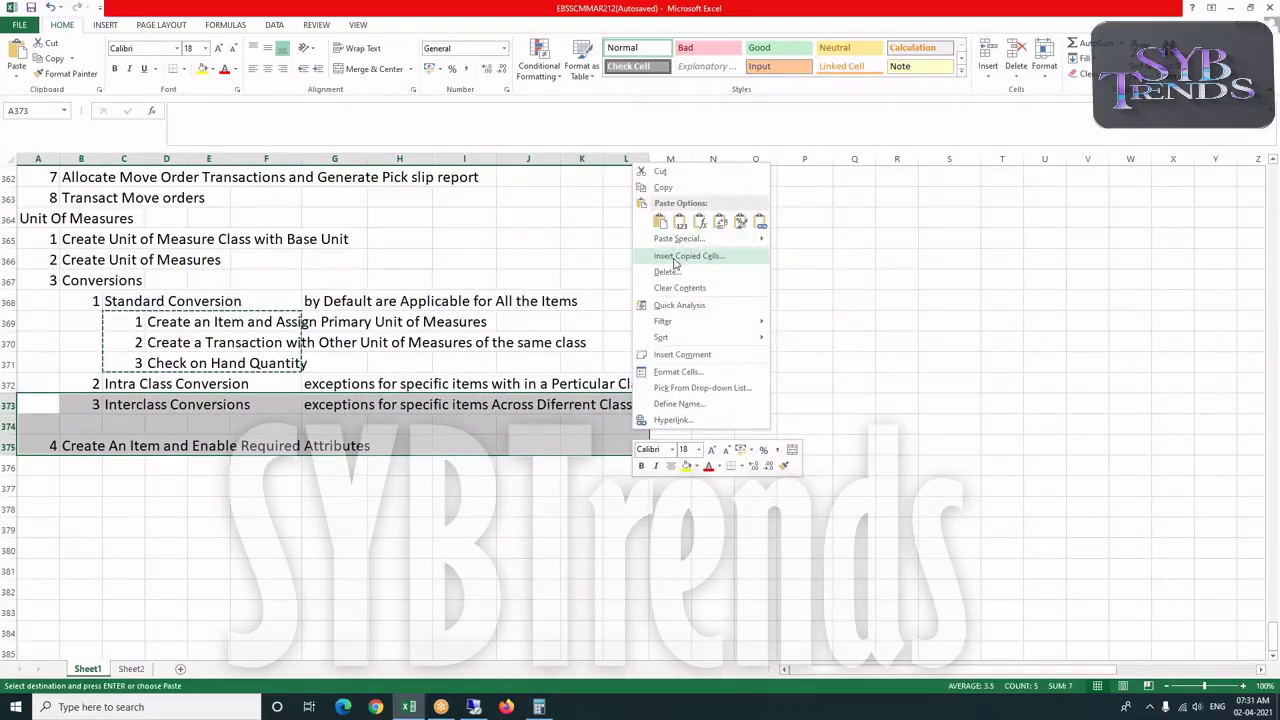
pyautogui.click(314, 551)
pyautogui.click(326, 488)
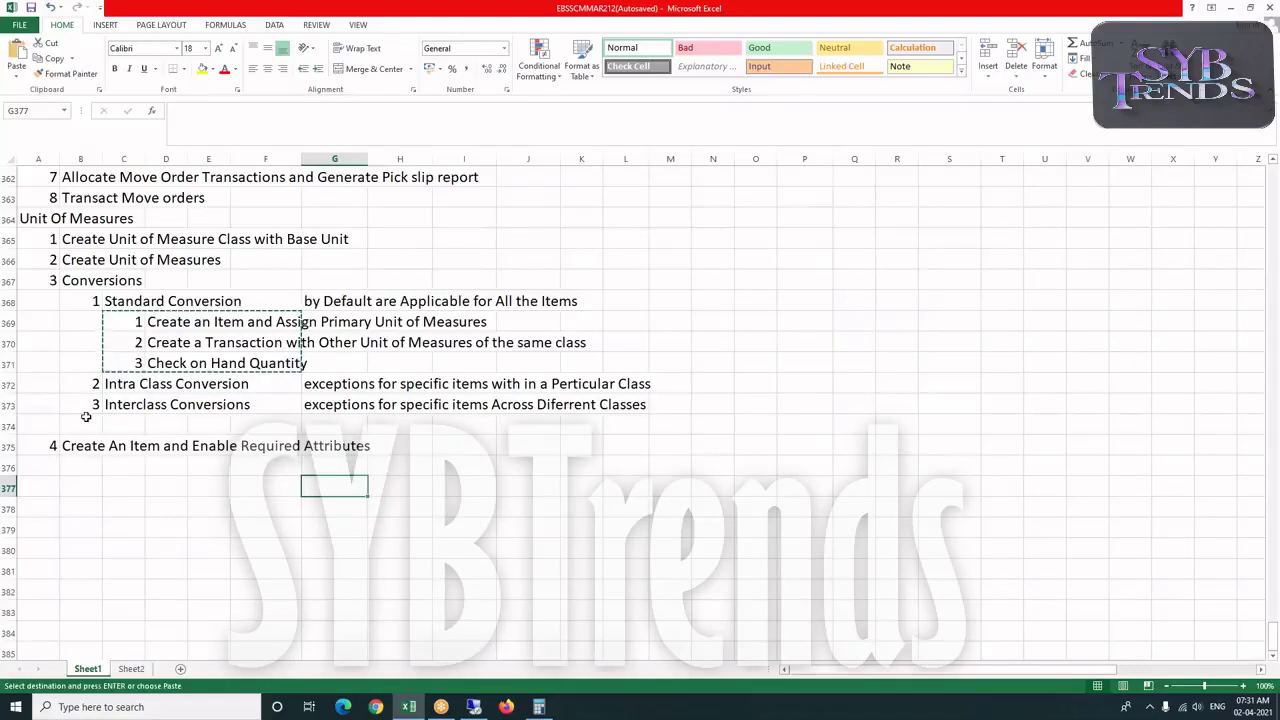
pyautogui.press('Escape')
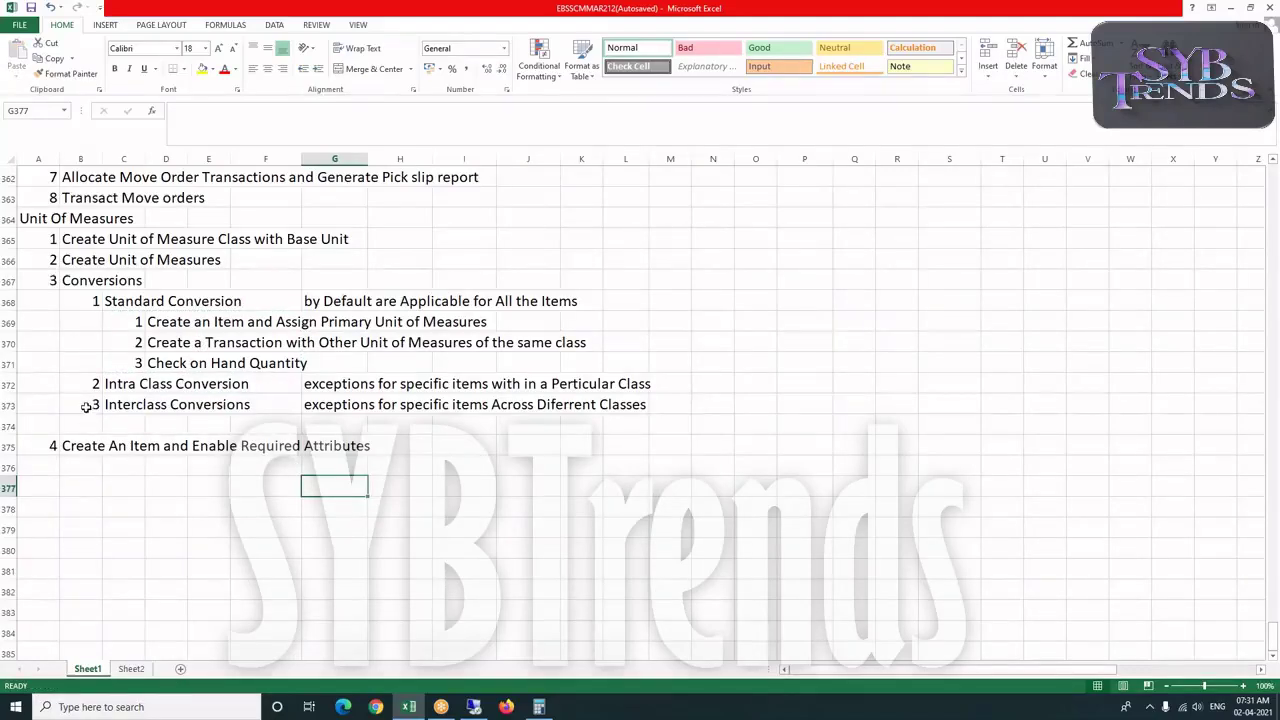
# Insert four blank rows at 373:376 between Intra Class Conversion and Interclass Conversions
pyautogui.moveTo(27, 406); pyautogui.dragTo(22, 452)
pyautogui.rightClick(22, 452)
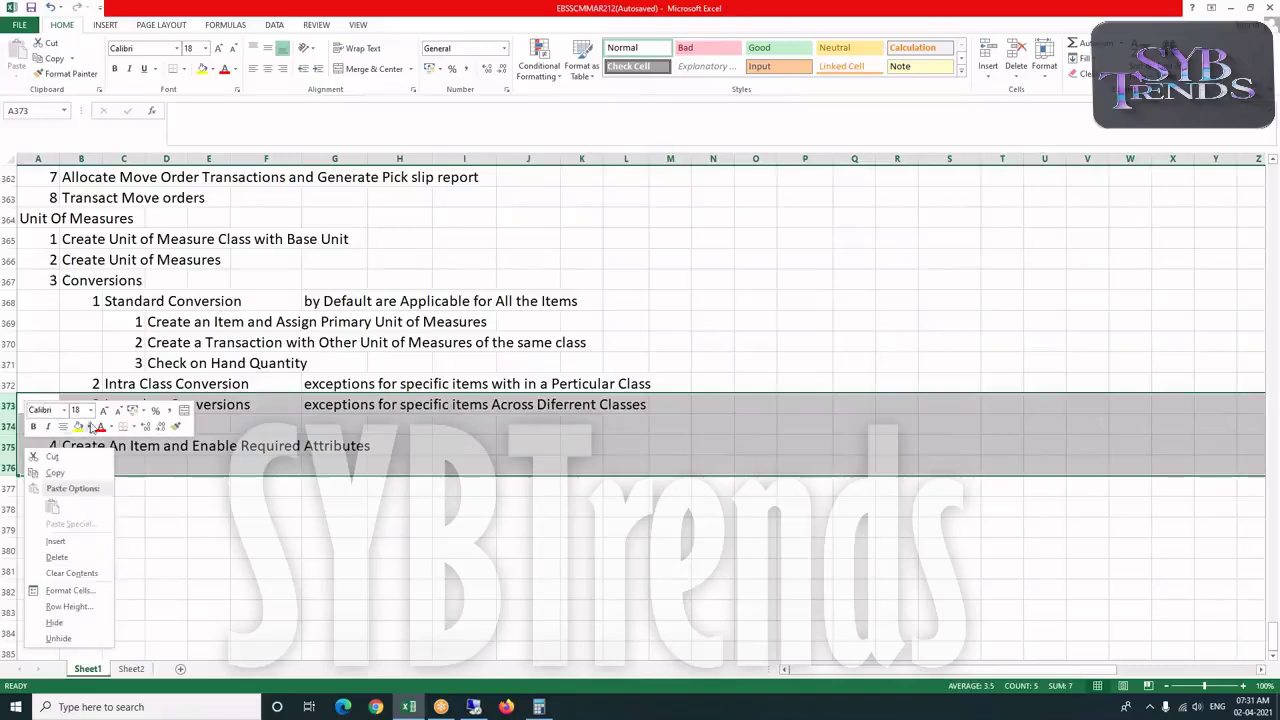
pyautogui.click(70, 543)
# Under Intra Class Conversion, enter 1 in C373 and "Create an Item and Assign Primary Unit of Measures" in D373
pyautogui.click(140, 408)
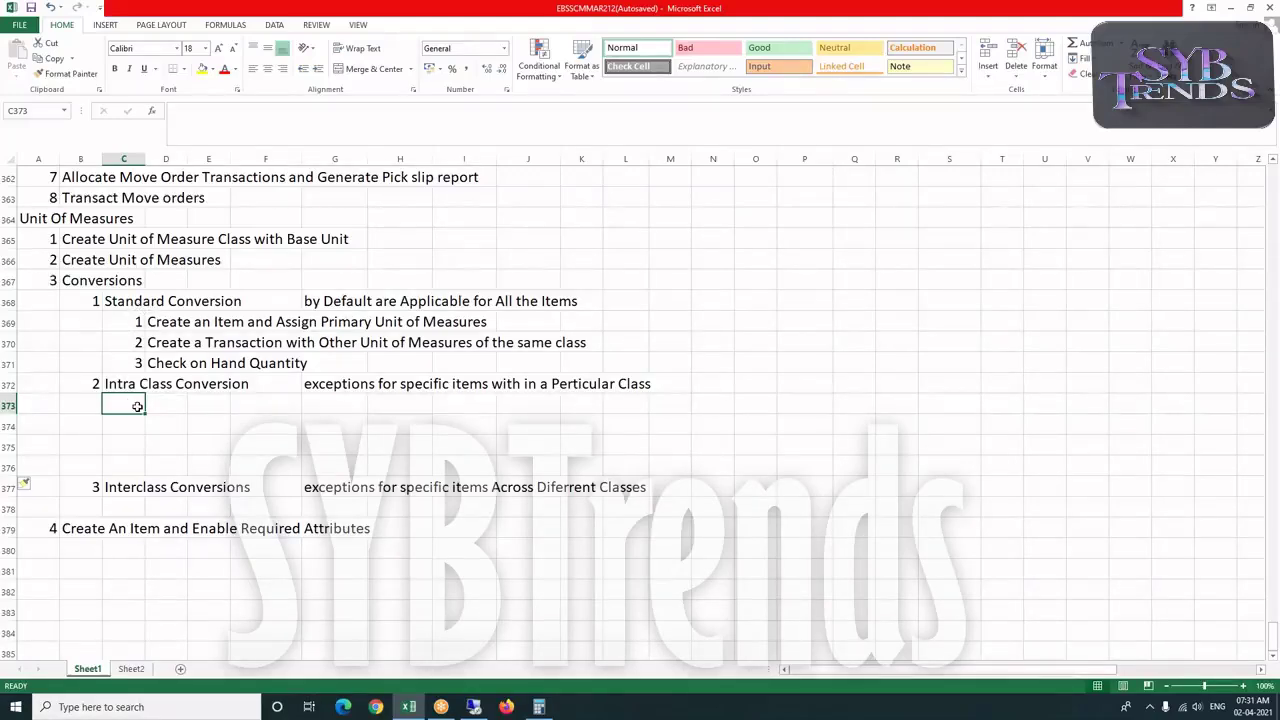
pyautogui.click(128, 326)
pyautogui.click(124, 400)
pyautogui.write('1')
pyautogui.press('Tab')
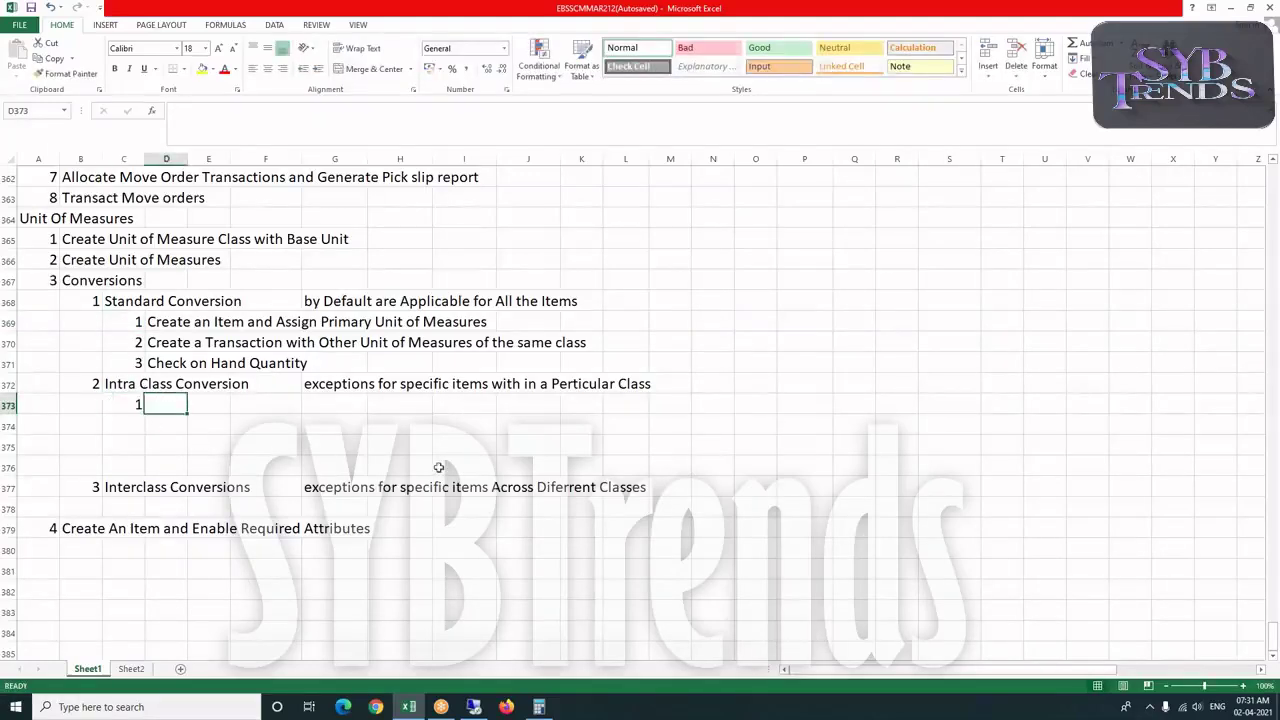
pyautogui.write('Create an Item and Assign Primary Unit of Measures')
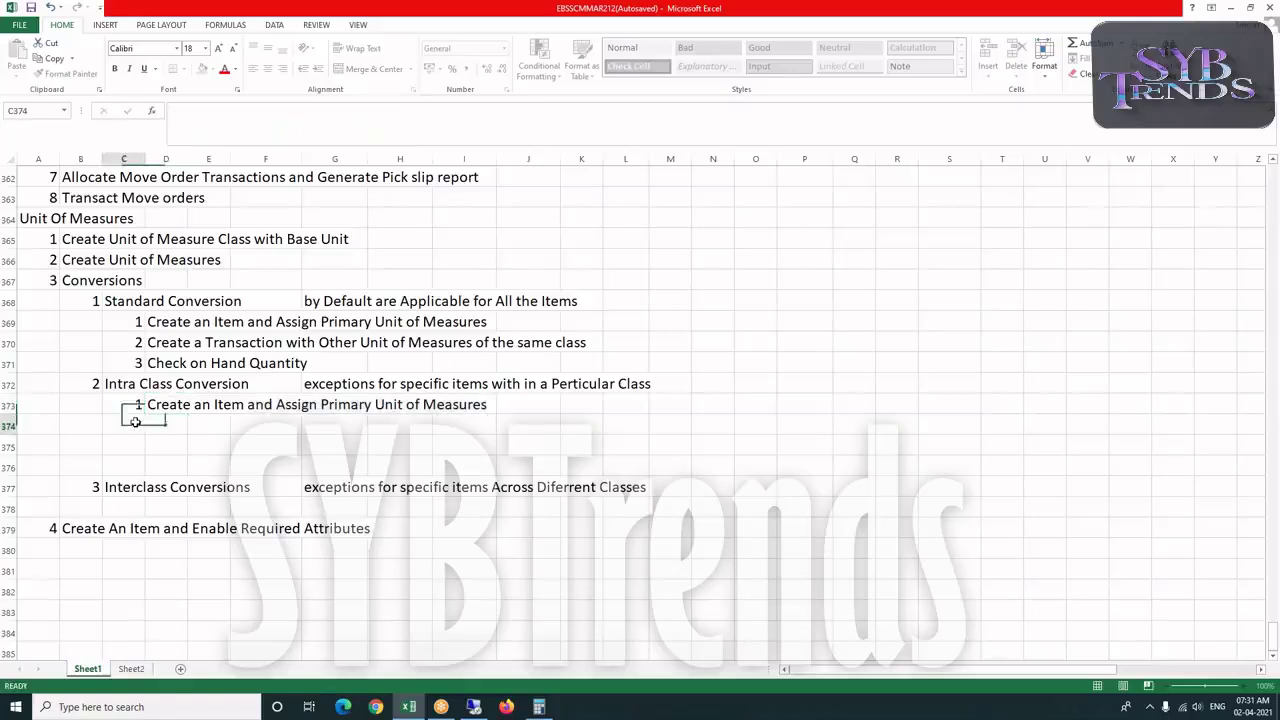
# Add the second Intra Class Conversion step, with 2 in C374 and "Create Intraclass Conversions" in D374
pyautogui.click(135, 426)
pyautogui.write('2')
pyautogui.press('Tab')
pyautogui.write('Create')
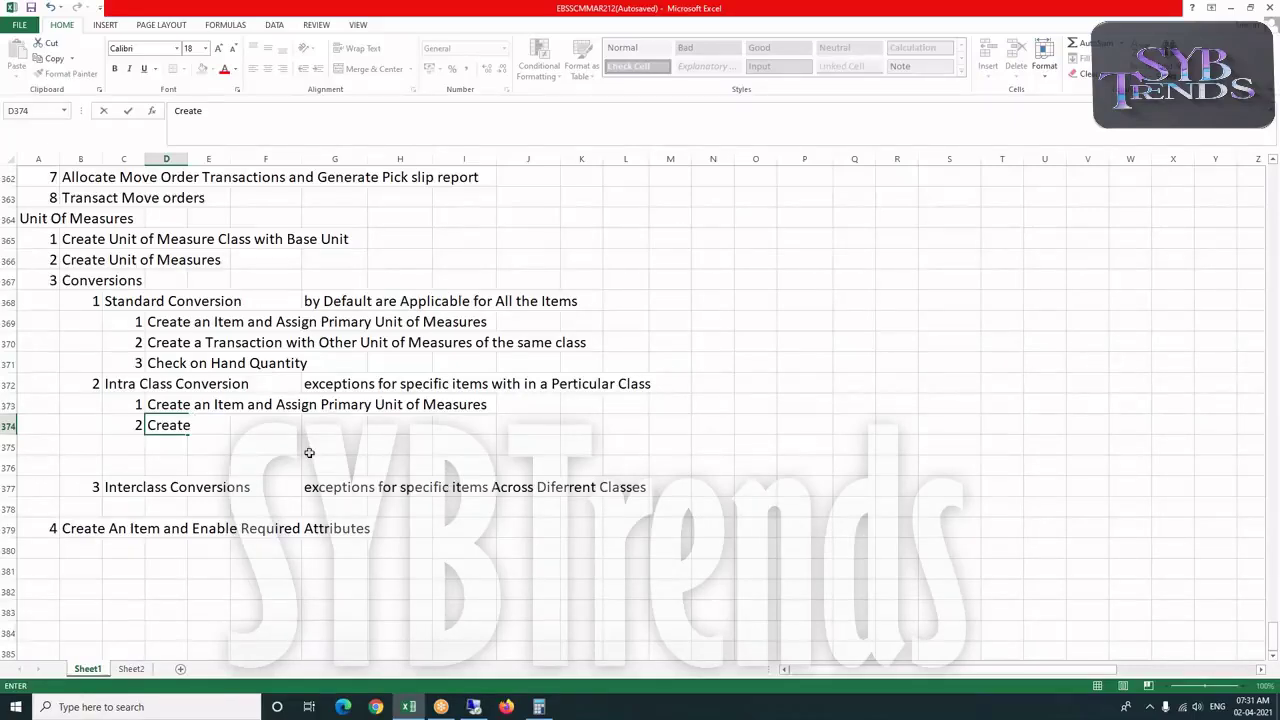
pyautogui.write('ntraclass Conversions')
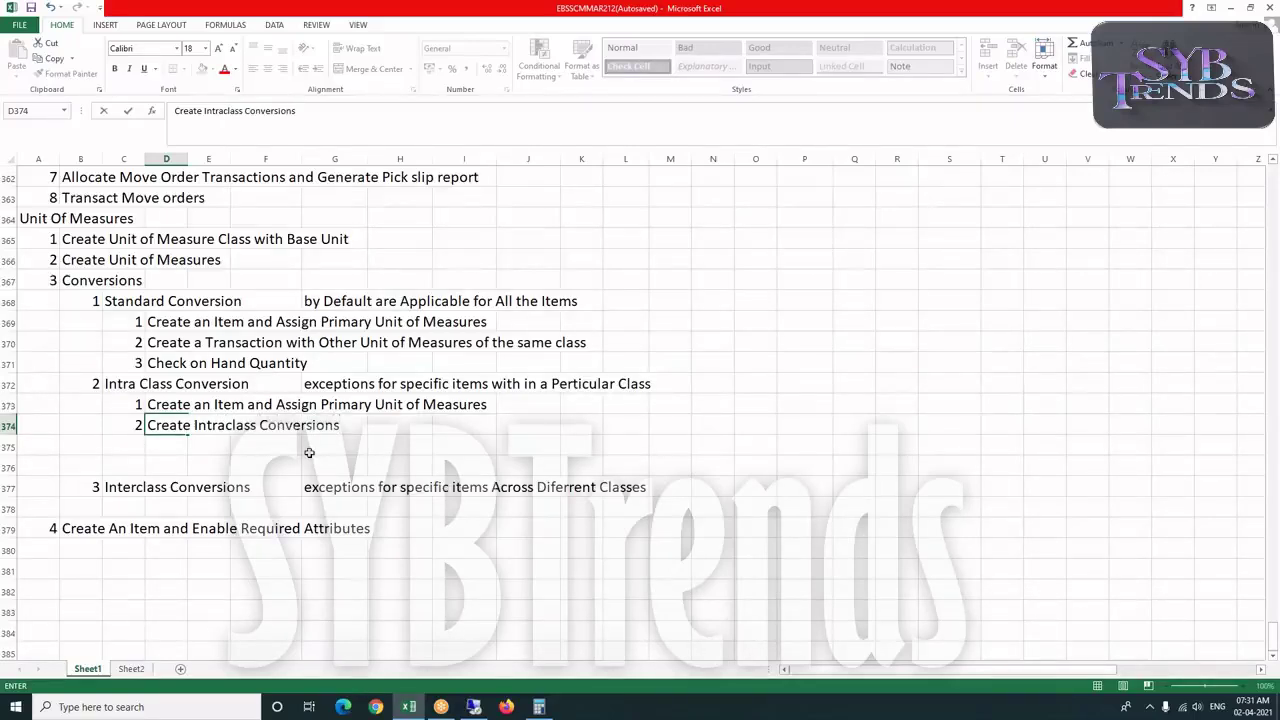
# Enter "Create Transactions" in D375 and number it 3 in C375
pyautogui.click(117, 441)
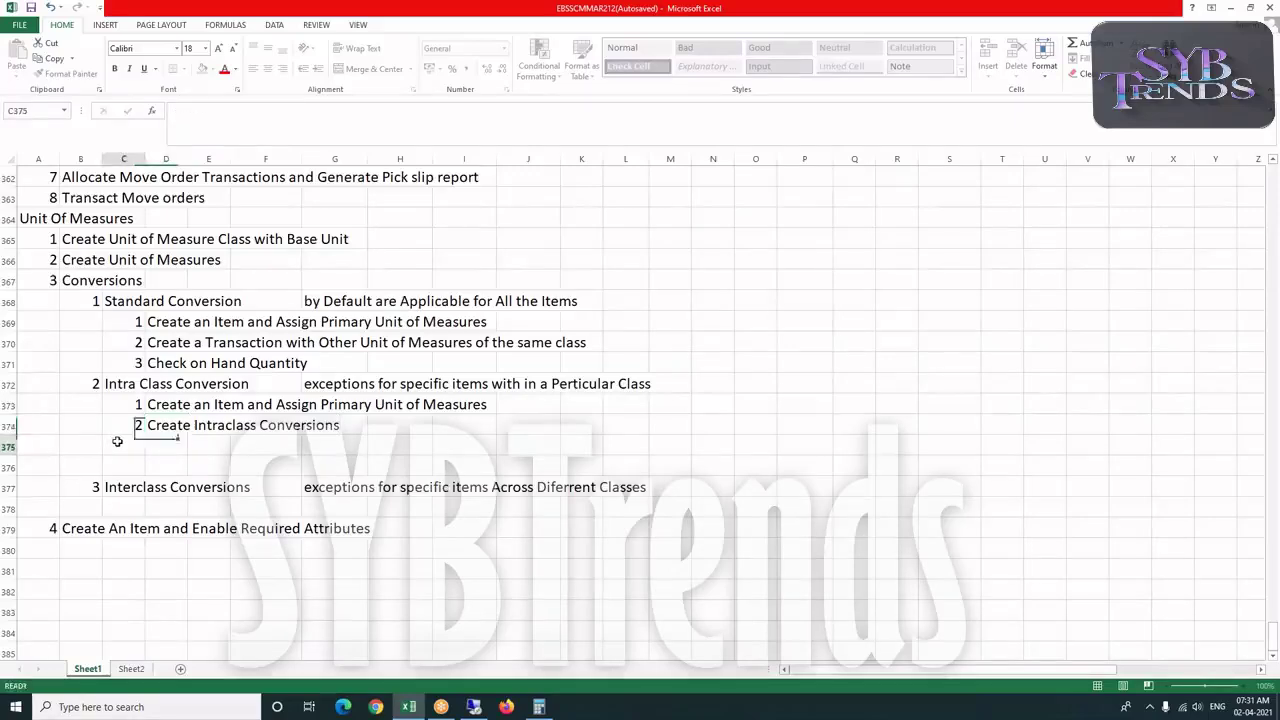
pyautogui.write('2')
pyautogui.press('Tab')
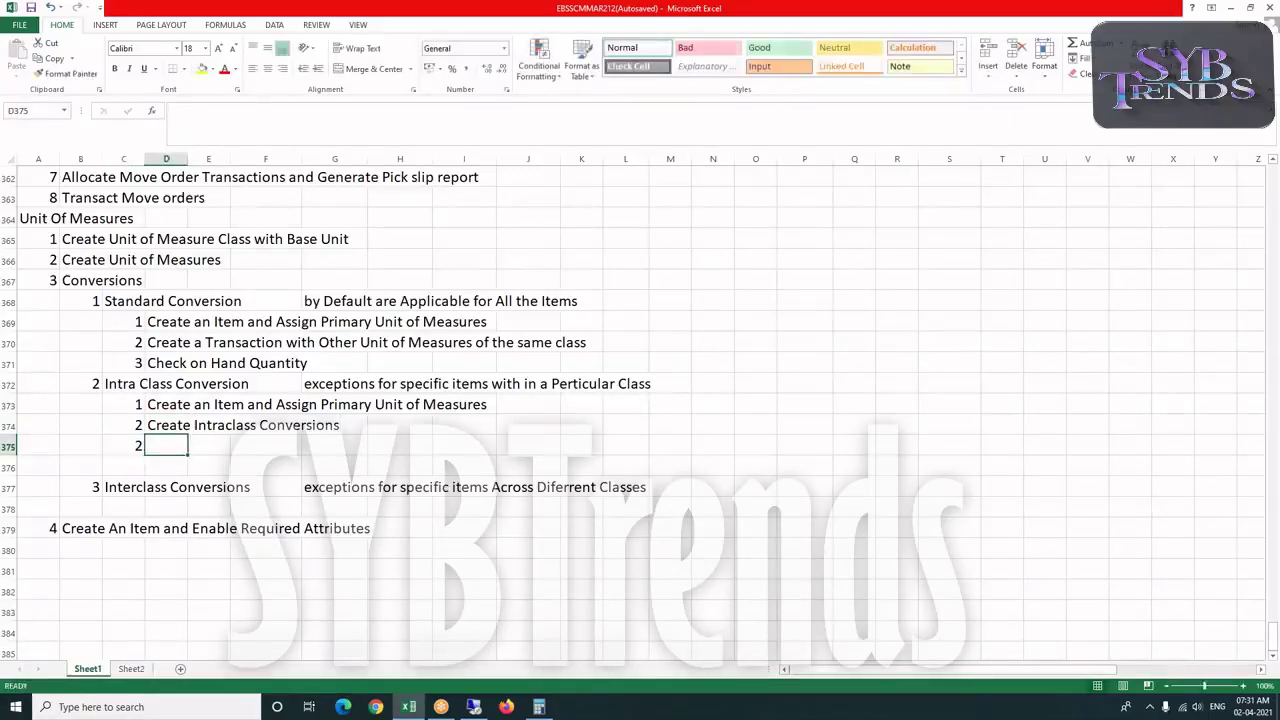
pyautogui.write('Create ')
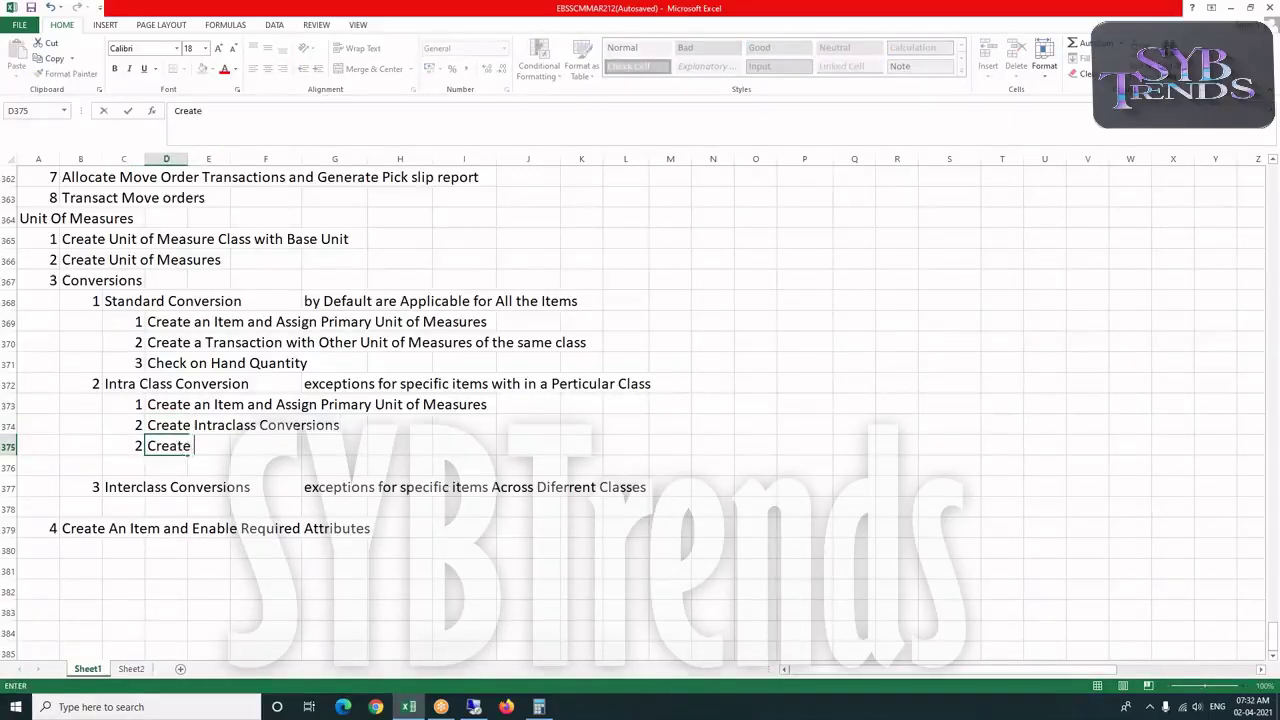
pyautogui.write('Transactions')
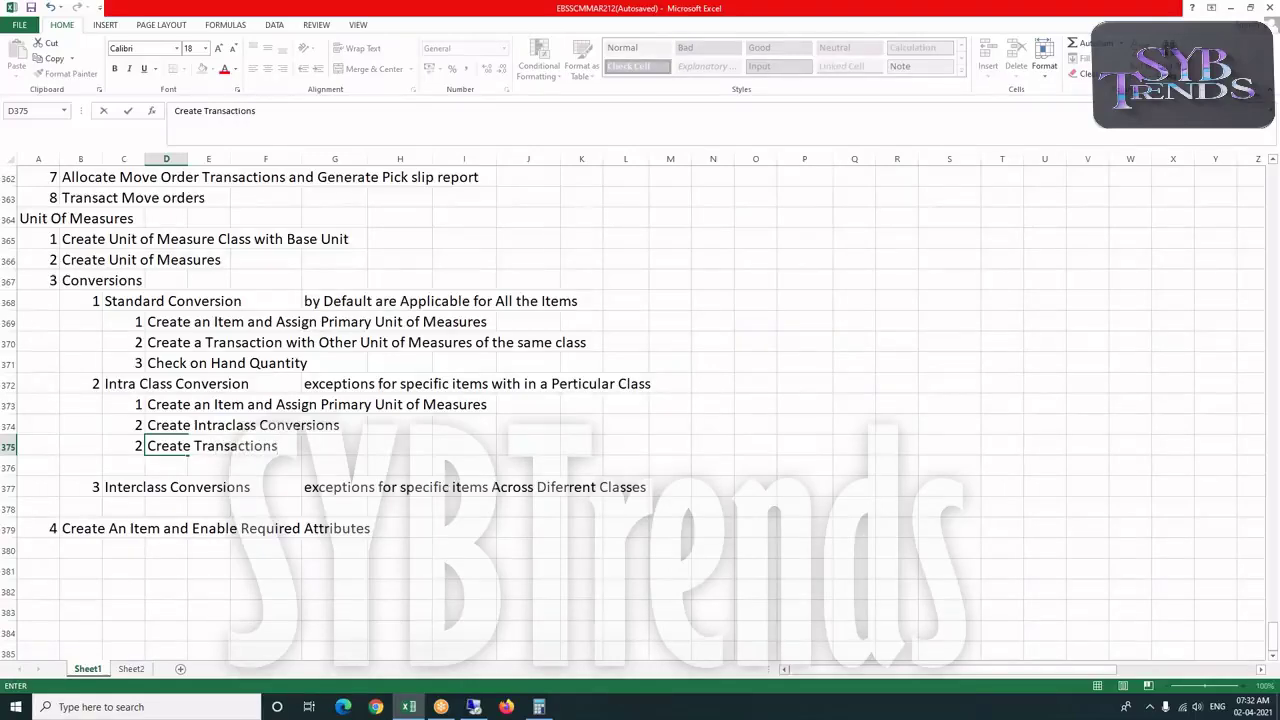
pyautogui.press('Return')
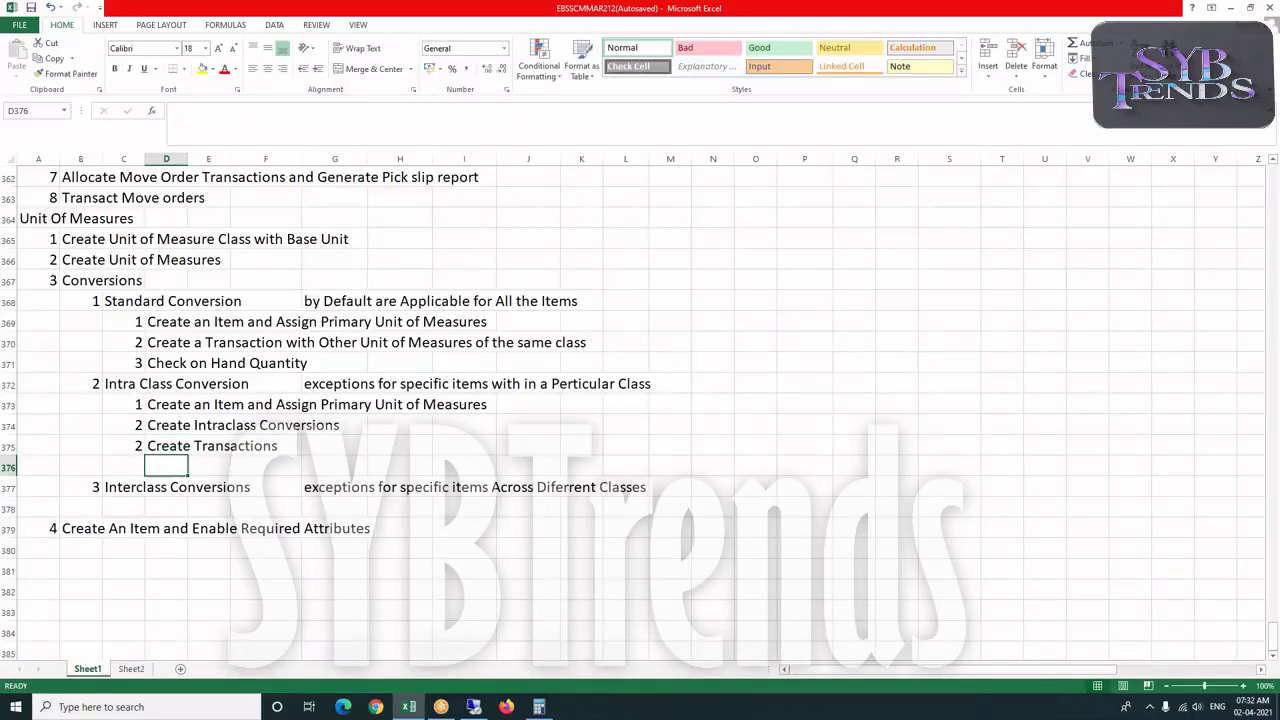
pyautogui.click(130, 455)
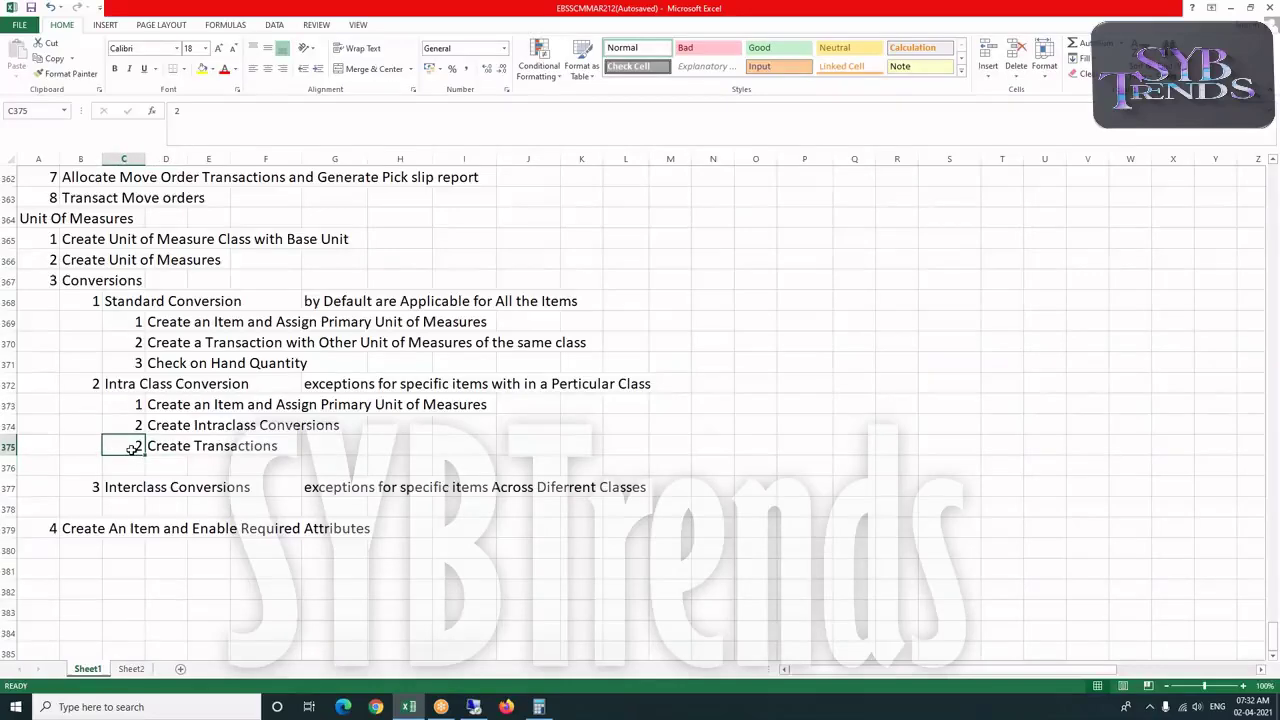
pyautogui.write('3')
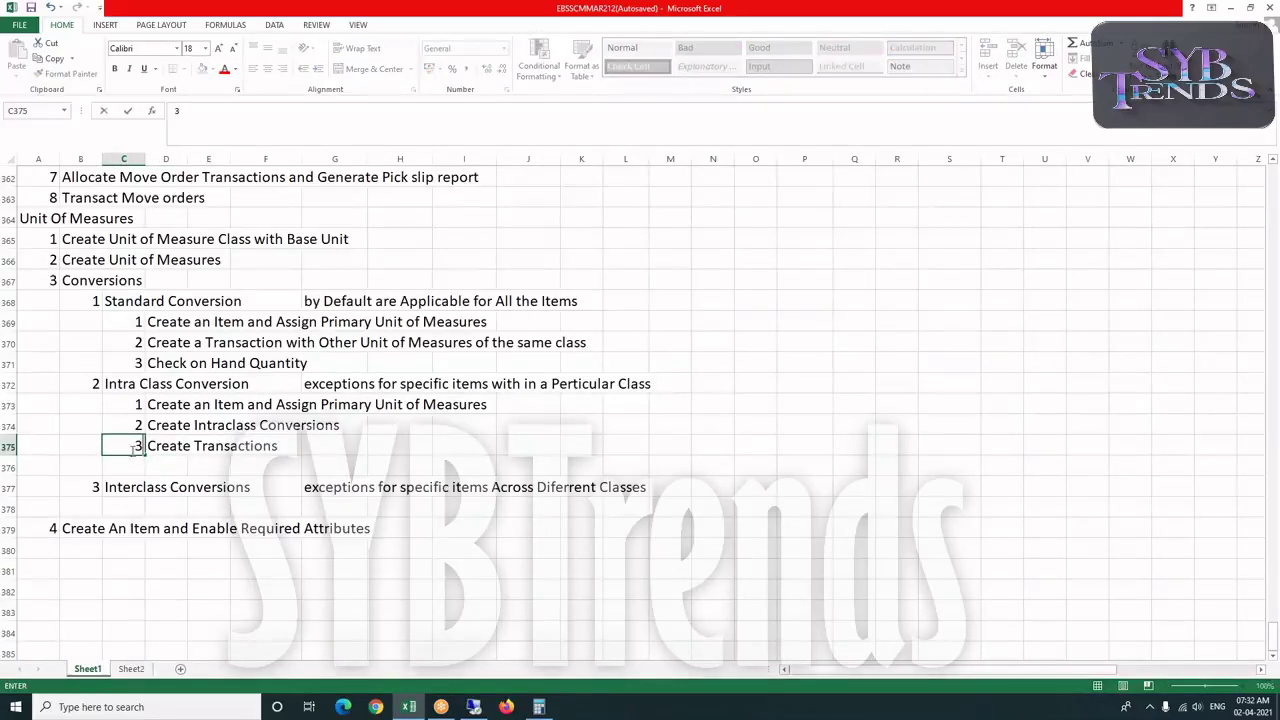
pyautogui.press('Return')
# Copy the "Check on Hand Quantity" step from C371:D371 to row 376 and renumber it 4
pyautogui.moveTo(135, 365); pyautogui.dragTo(163, 364)
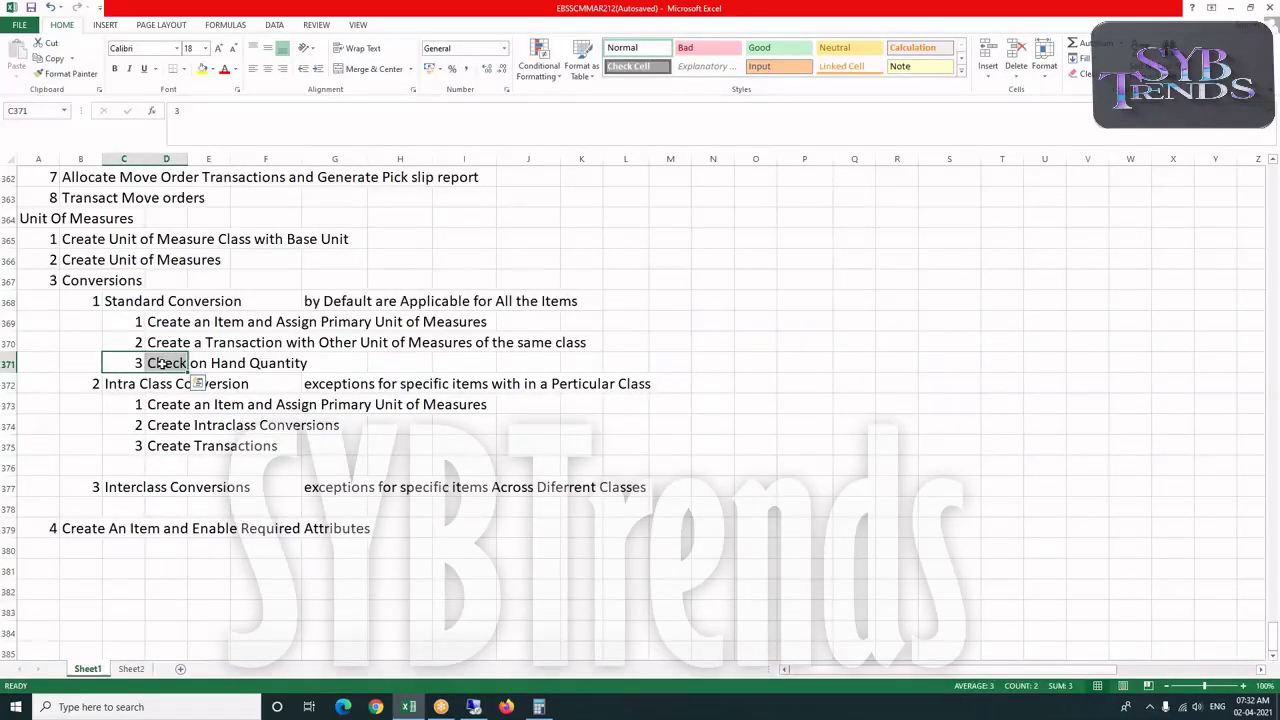
pyautogui.hotkey('ctrl', 'c')
pyautogui.click(130, 464)
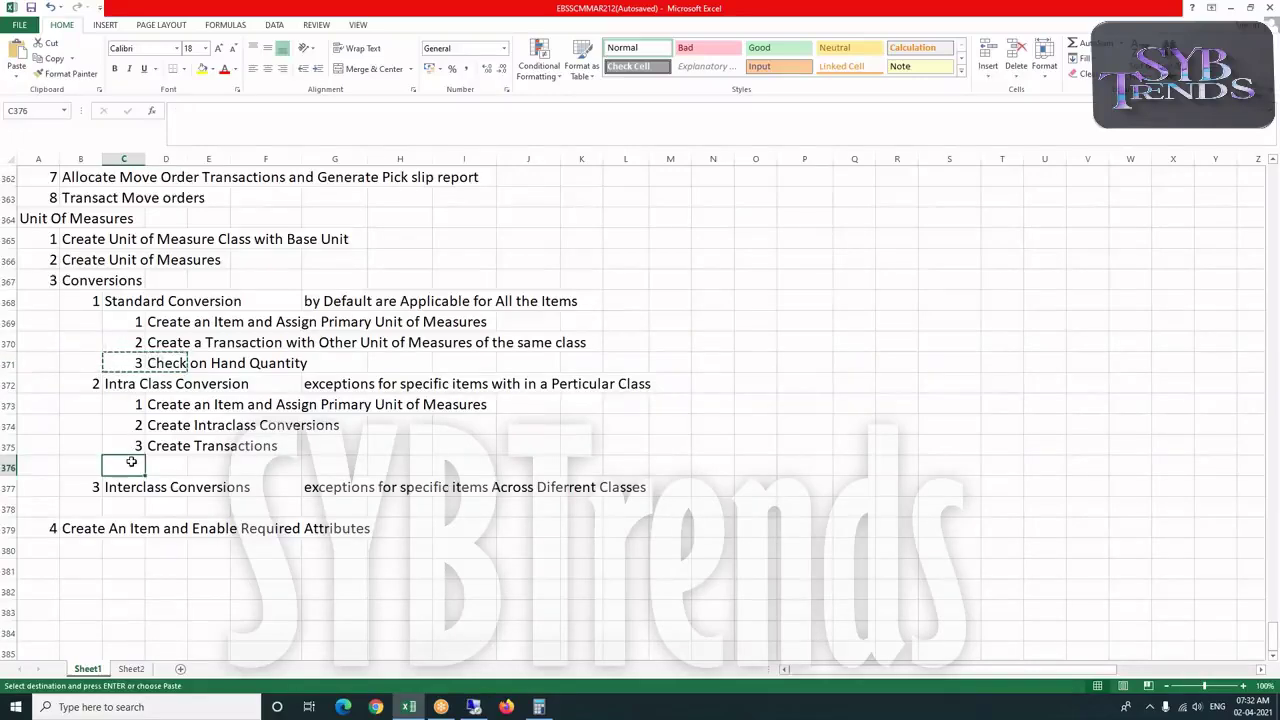
pyautogui.hotkey('ctrl', 'v')
pyautogui.write('4')
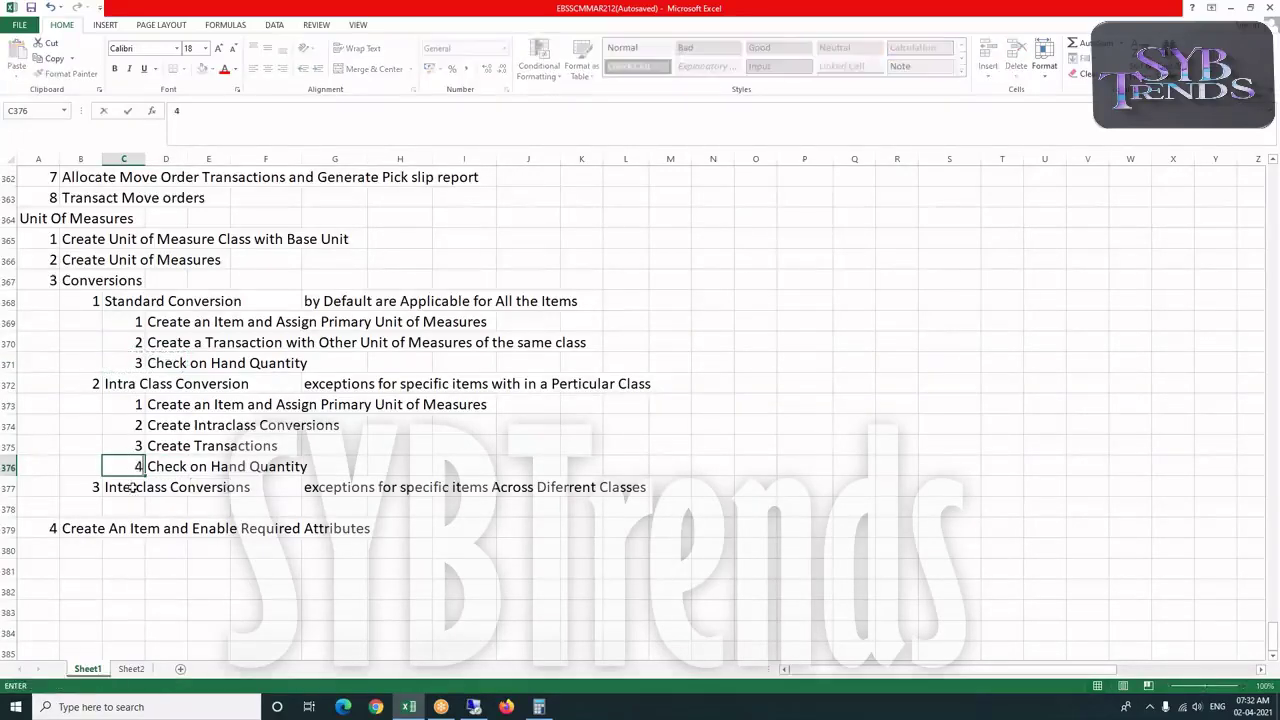
# Insert five blank rows at 378:382 below the Interclass Conversions heading
pyautogui.scroll(-2, 133, 487)
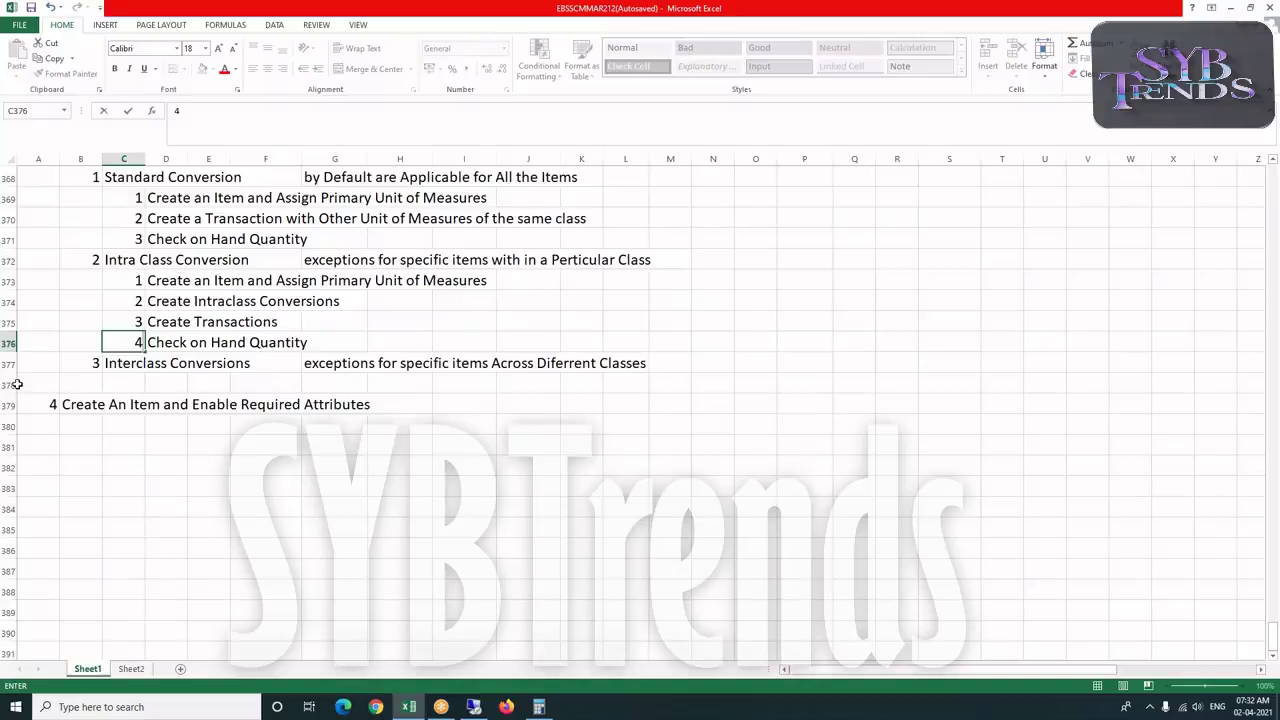
pyautogui.moveTo(8, 385); pyautogui.dragTo(218, 458)
pyautogui.rightClick(218, 458)
pyautogui.click(242, 548)
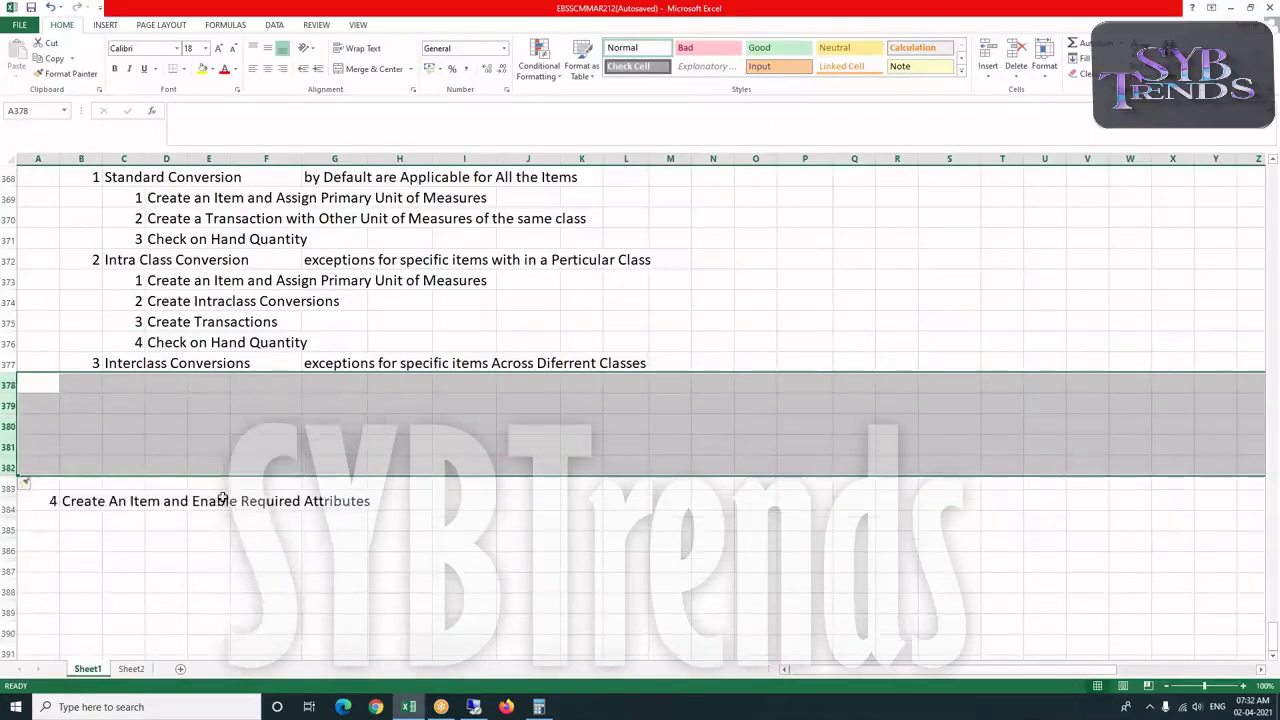
pyautogui.click(172, 398)
# Copy the four Intra Class Conversion steps in C373:G376 to C378 under Interclass Conversions
pyautogui.moveTo(135, 282); pyautogui.dragTo(358, 343)
pyautogui.hotkey('ctrl', 'c')
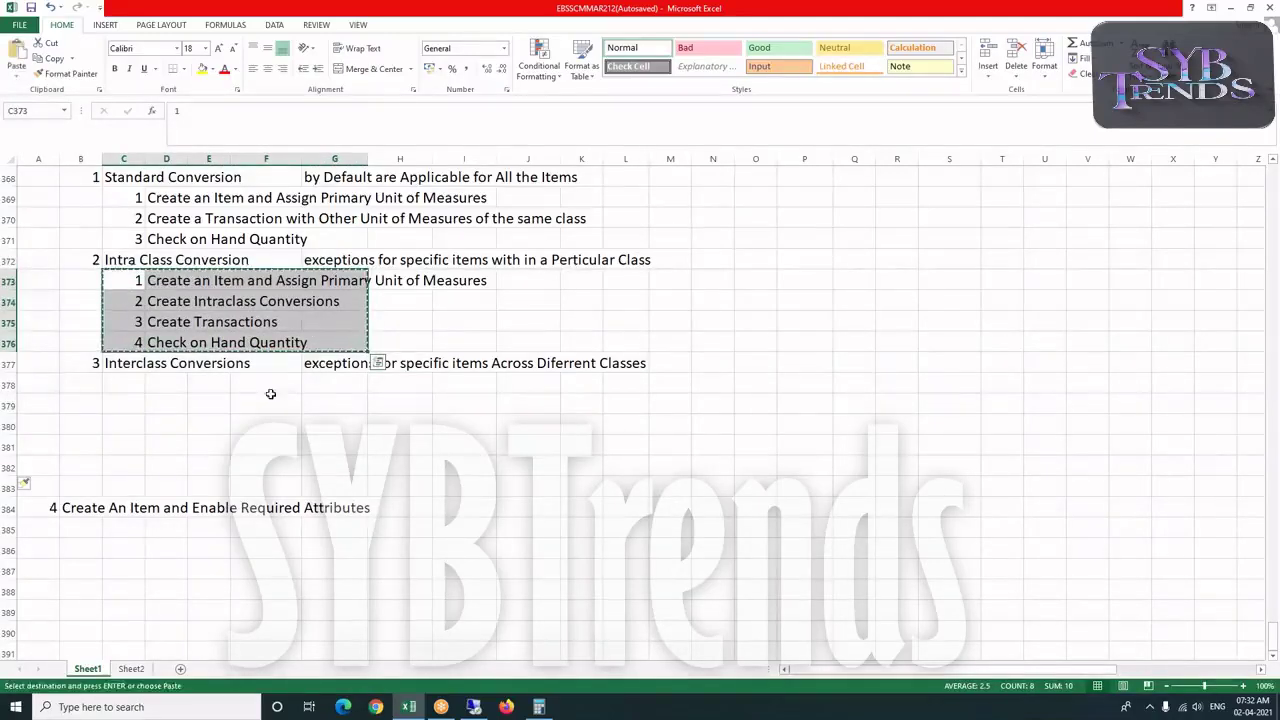
pyautogui.click(137, 387)
pyautogui.hotkey('ctrl', 'v')
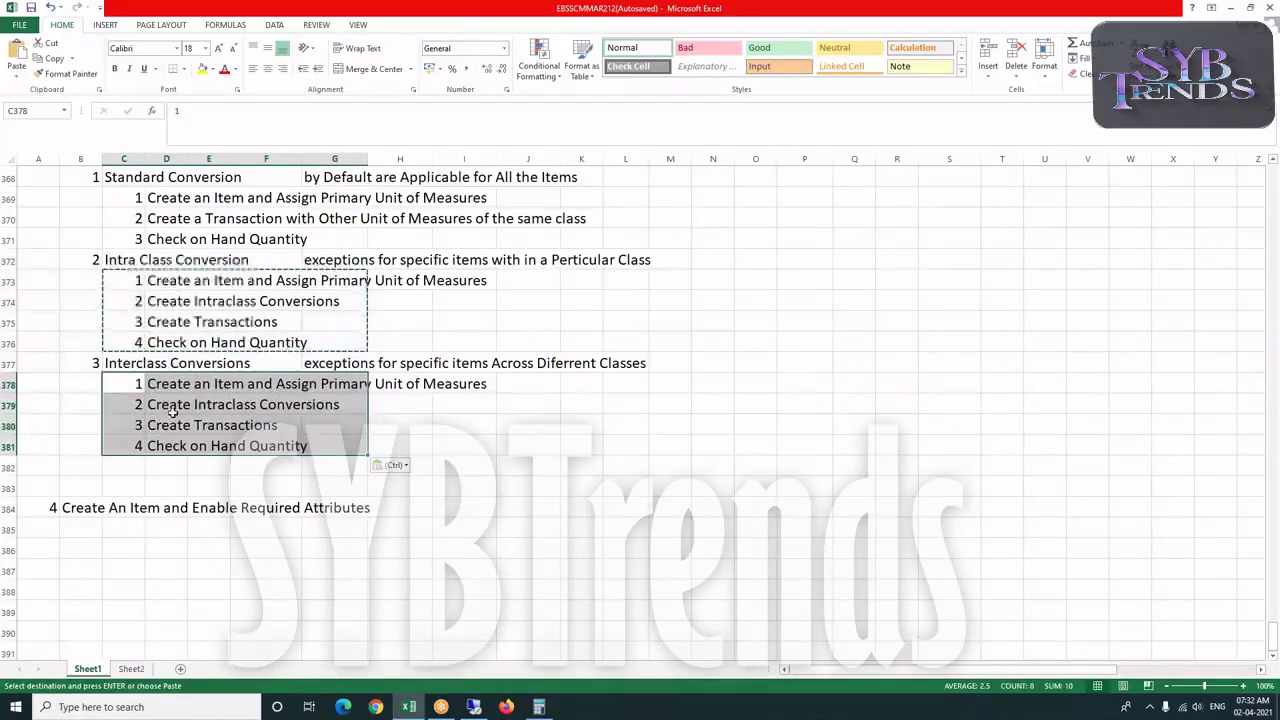
# Change the copied text in D379 to "Create Interclass Conversions"
pyautogui.click(170, 396)
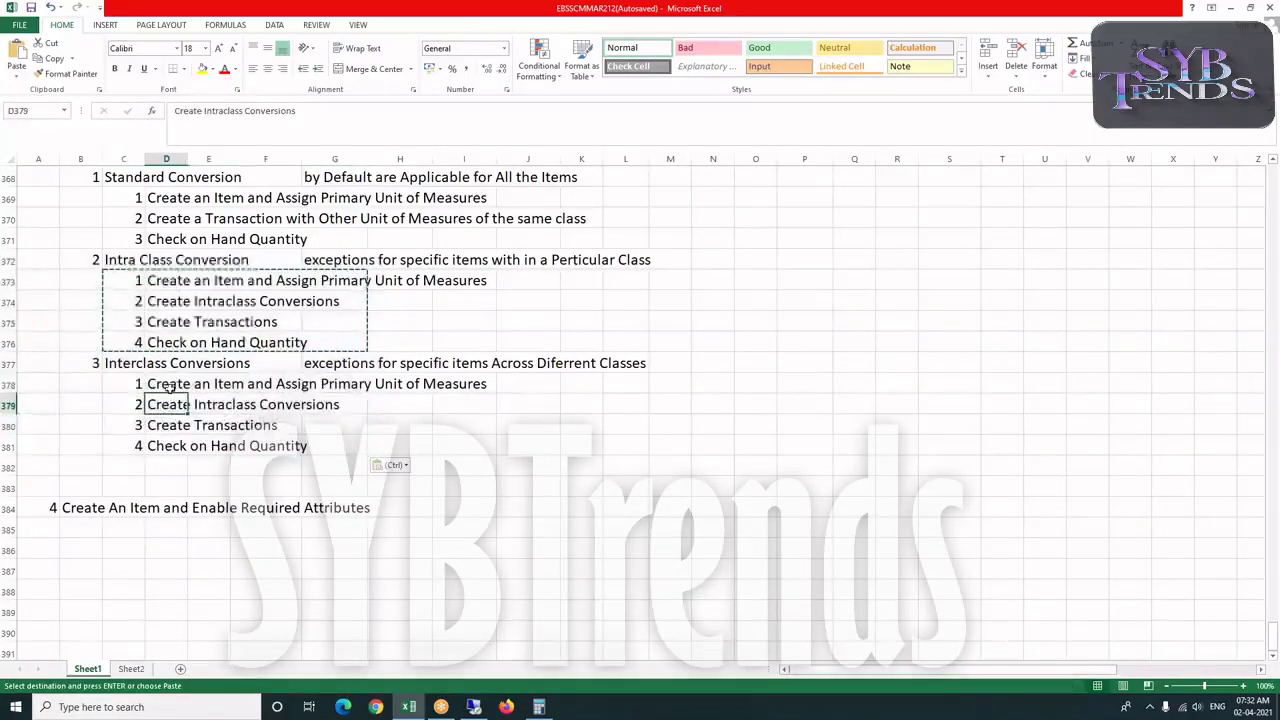
pyautogui.click(225, 110)
pyautogui.click(225, 110)
pyautogui.press('BackSpace')
pyautogui.press('BackSpace')
pyautogui.write('er')
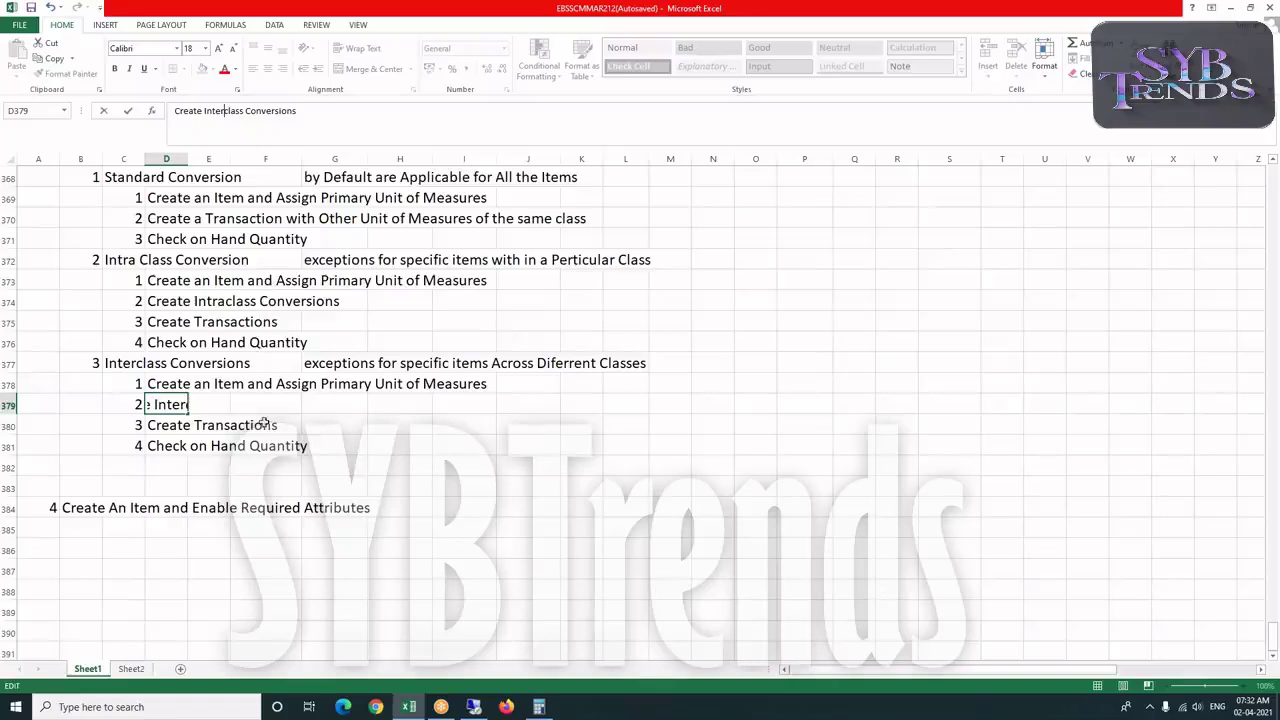
pyautogui.click(216, 445)
# Clear the leftover step 4 "Create An Item and Enable Required Attributes" from row 384
pyautogui.moveTo(52, 507); pyautogui.dragTo(399, 507)
pyautogui.press('Delete')
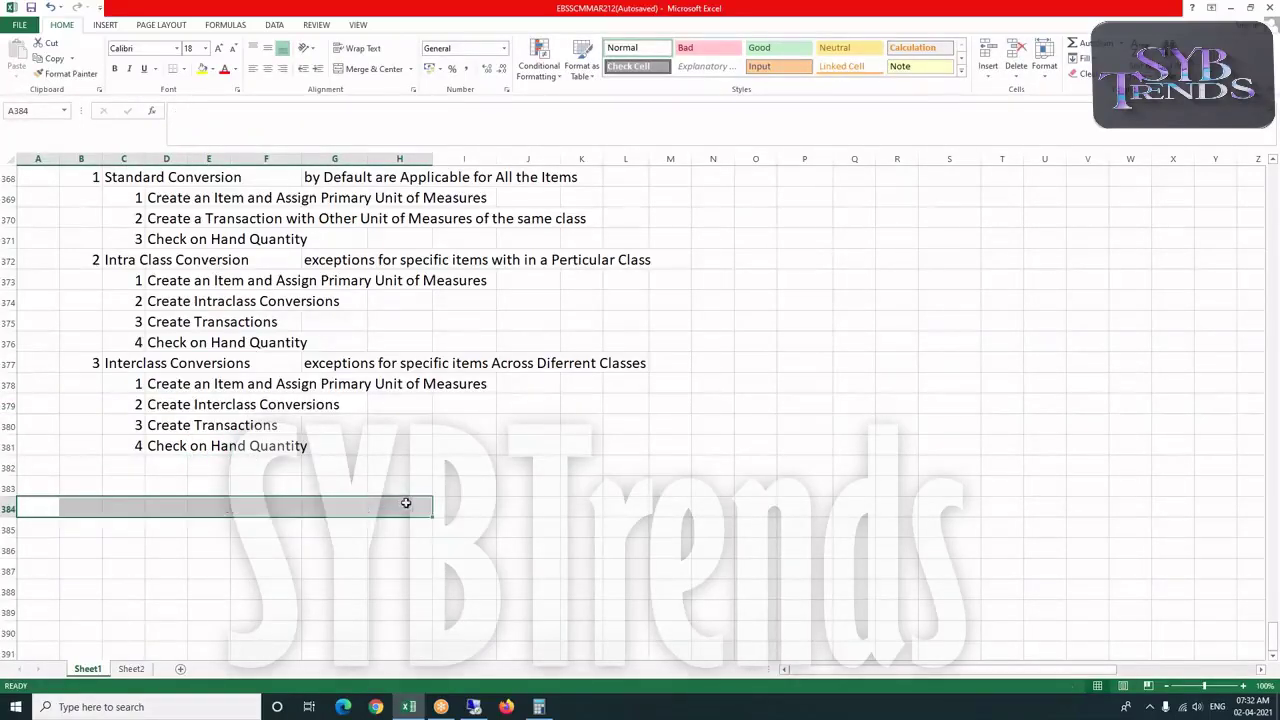
pyautogui.click(104, 465)
pyautogui.scroll(1, 105, 463)
pyautogui.scroll(2, 105, 463)
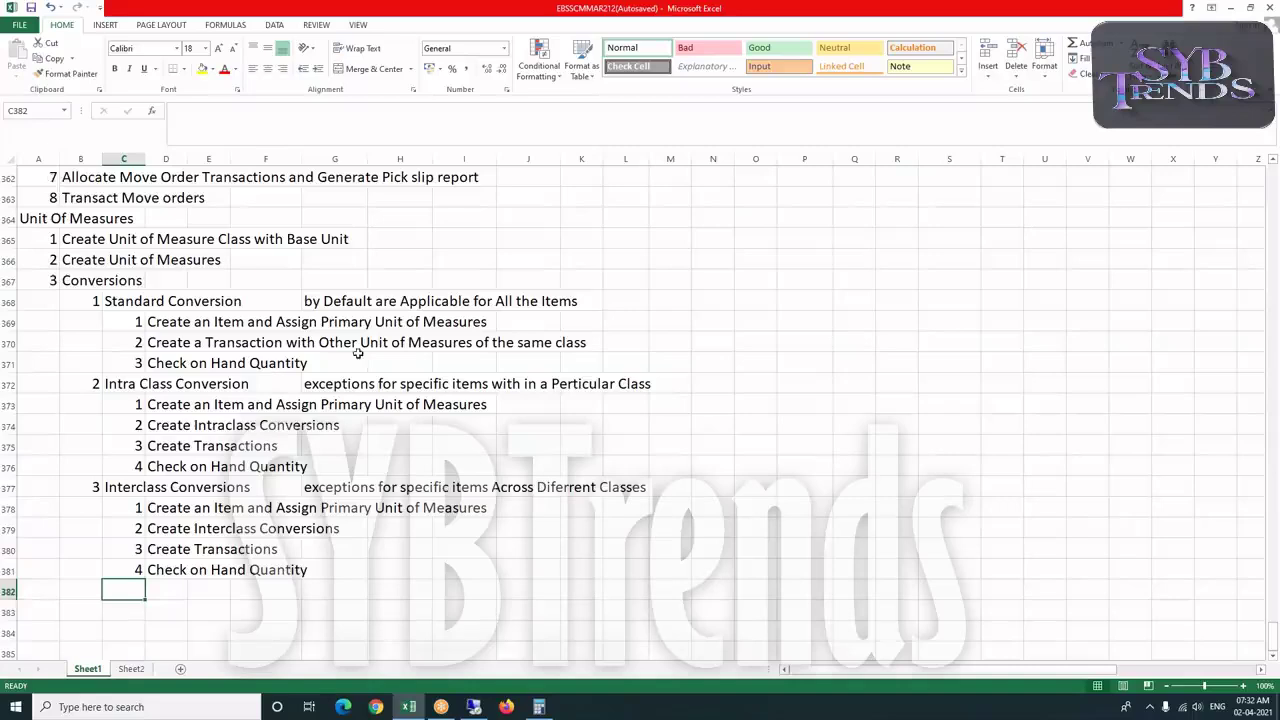
# Save the workbook with the completed unit of measure notes
pyautogui.click(1011, 22)
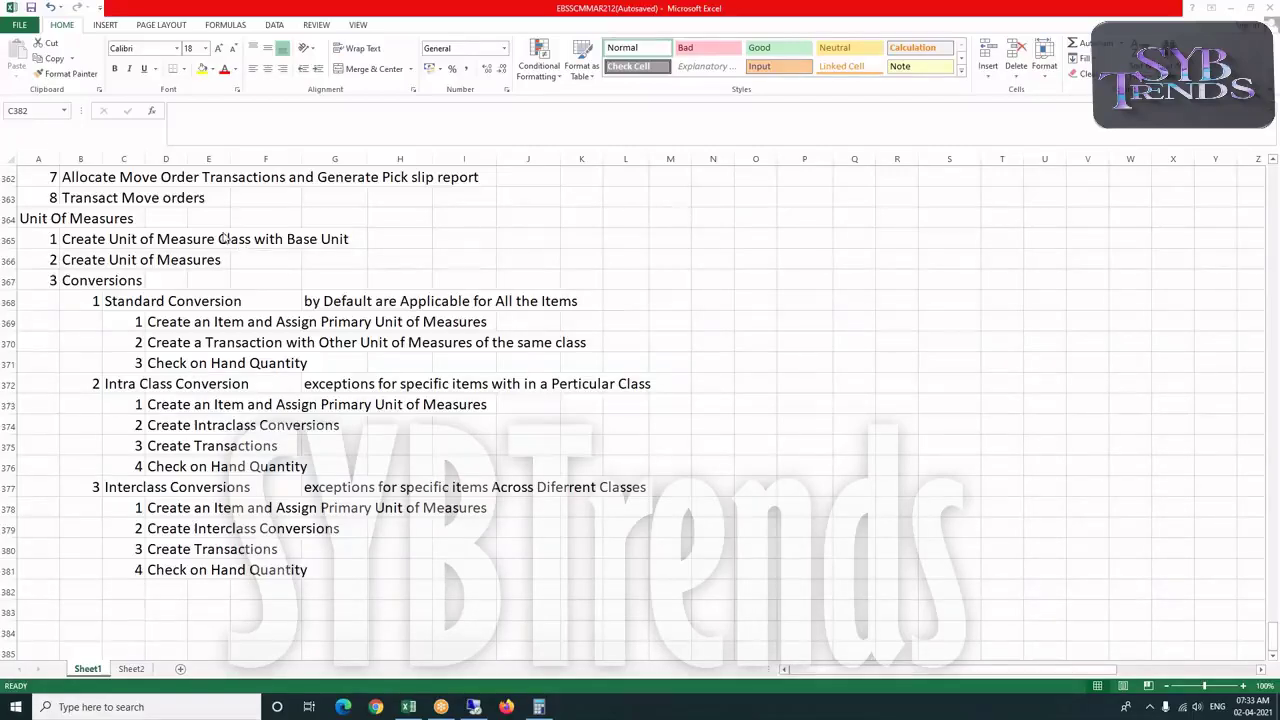
pyautogui.click(31, 7)
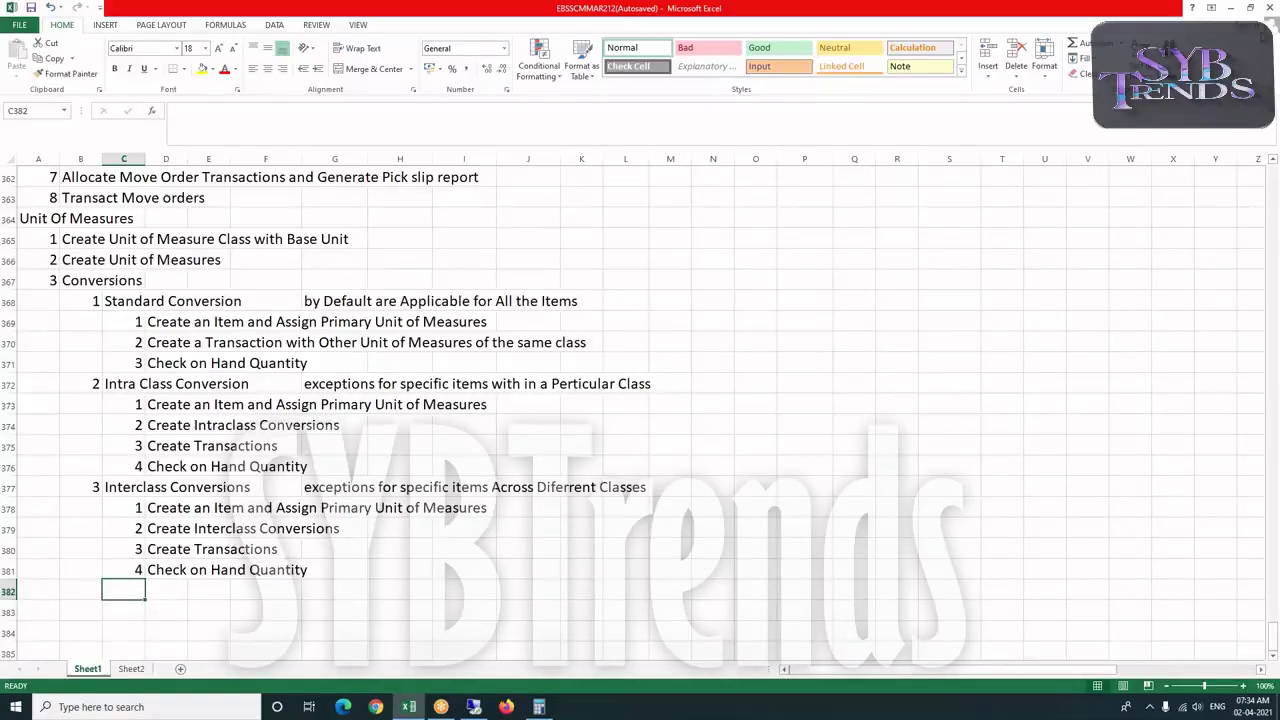
pyautogui.click(1263, 37)
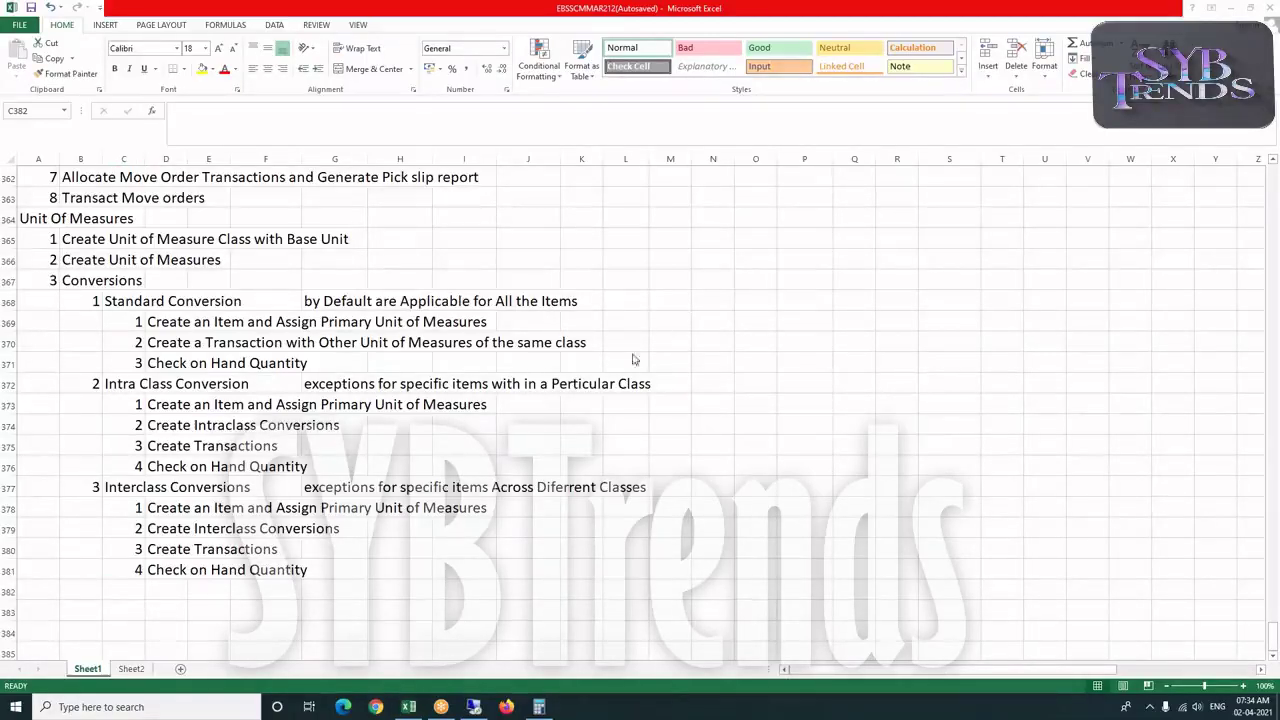